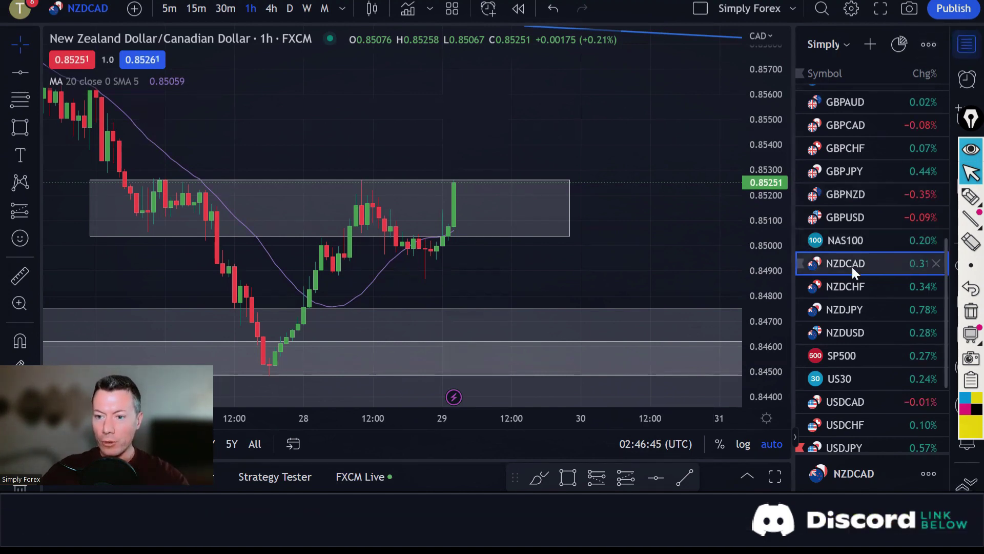
Show the NZDCHF chart on the daily timeframe with the watchlist hidden, framed on the March 2023 price swings.
left_click(846, 290)
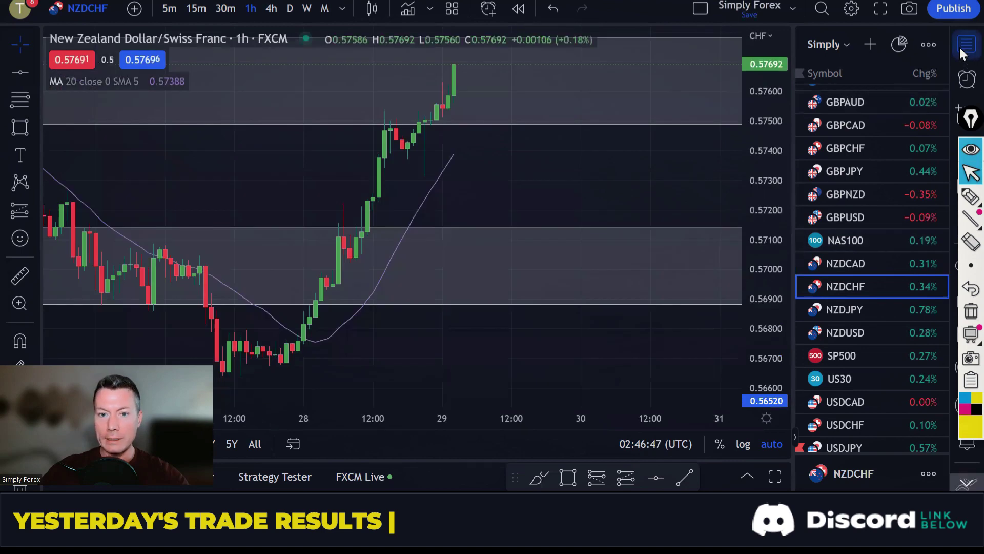
left_click(965, 45)
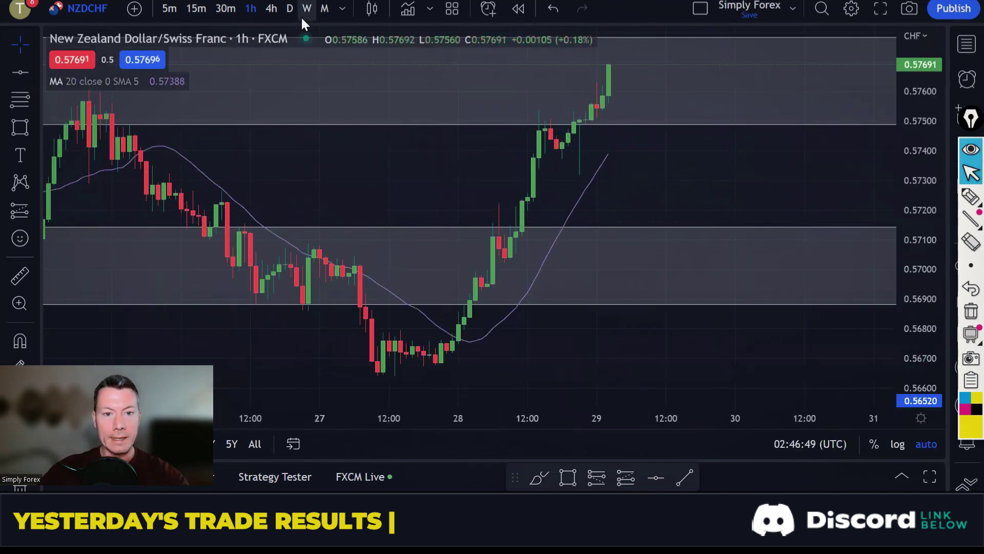
left_click(289, 9)
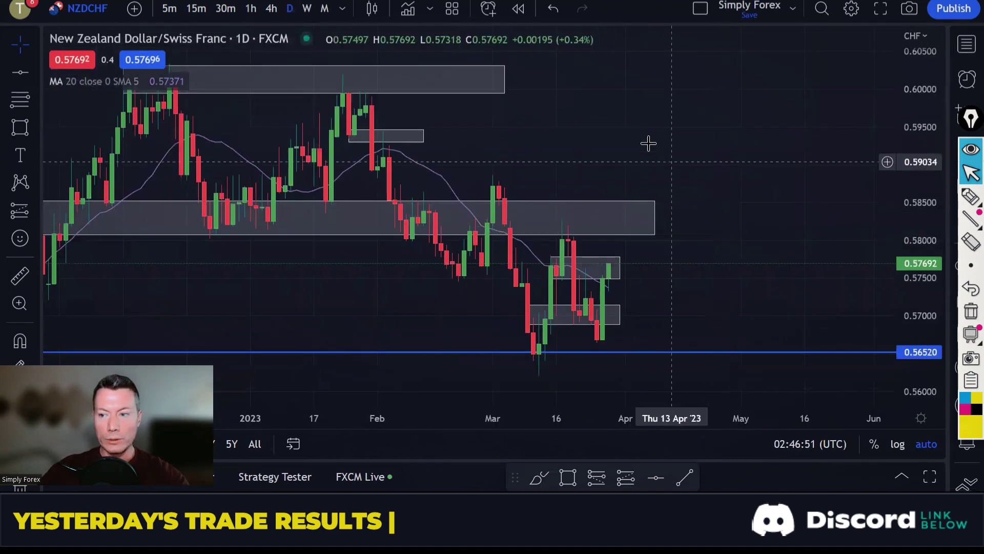
scroll(664, 137, "up", 2)
left_click_drag(561, 415, 446, 426)
left_click_drag(571, 151, 684, 143)
left_click_drag(525, 418, 432, 434)
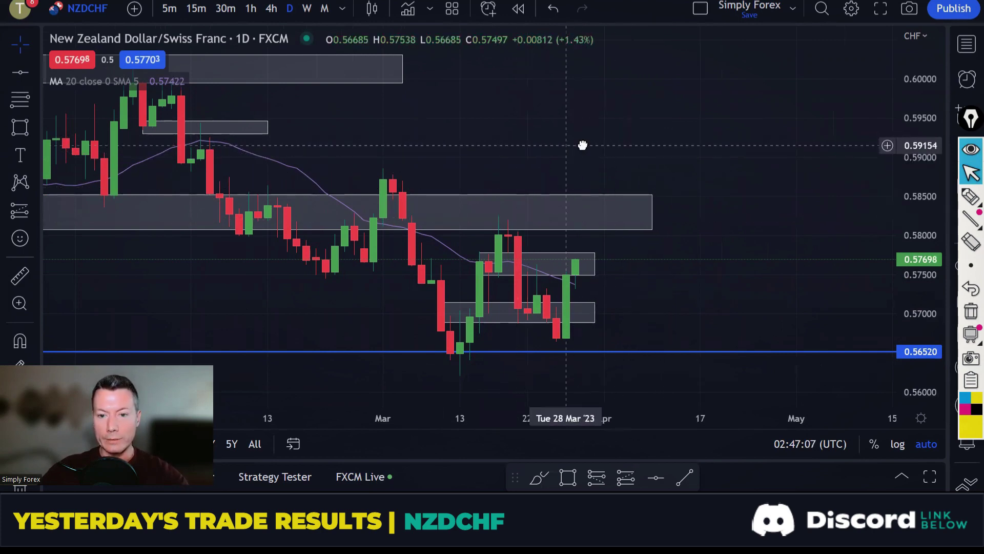
left_click_drag(582, 145, 637, 282)
left_click_drag(605, 417, 531, 418)
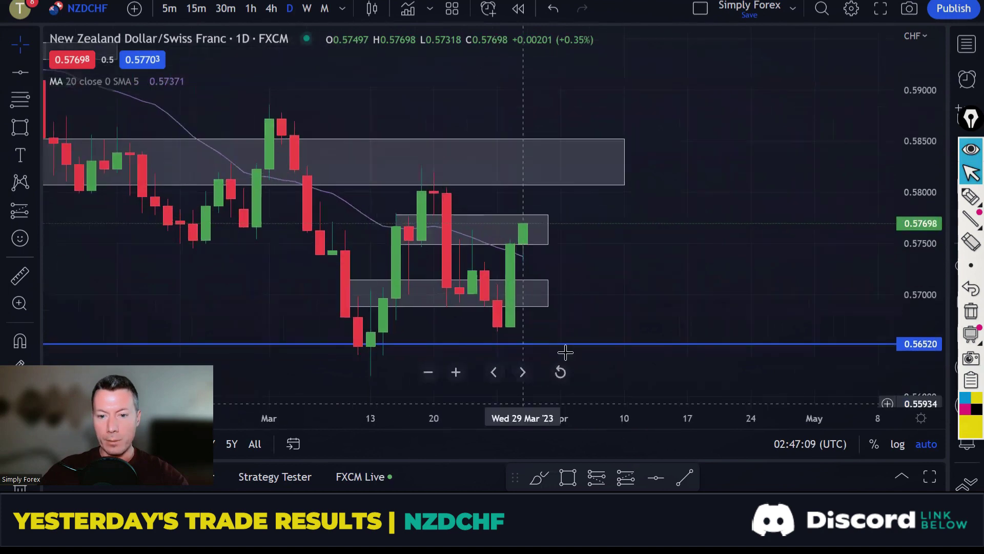
scroll(593, 263, "left", 6)
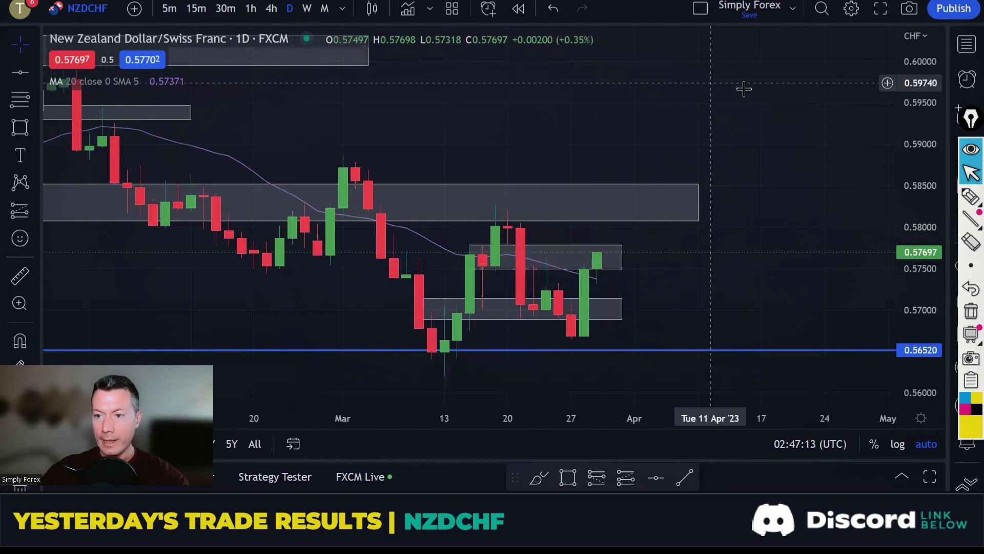
Trace the March price swings with the pen and mark their two swing lows and two swing highs with horizontal strokes.
left_click(971, 196)
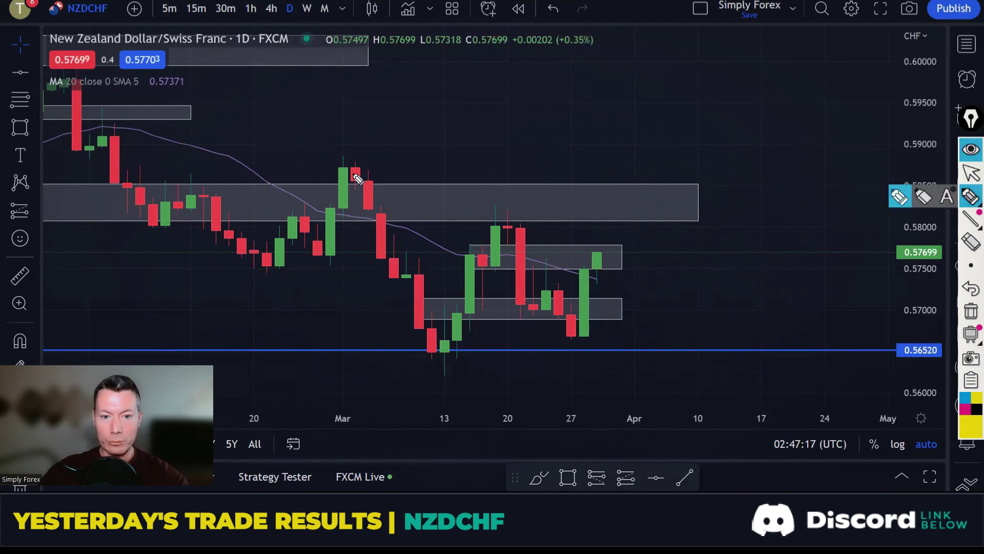
mouse_move(354, 173)
left_mouse_down()
mouse_move(445, 355)
mouse_move(516, 228)
mouse_move(544, 289)
left_mouse_up()
left_click_drag(305, 262, 376, 262)
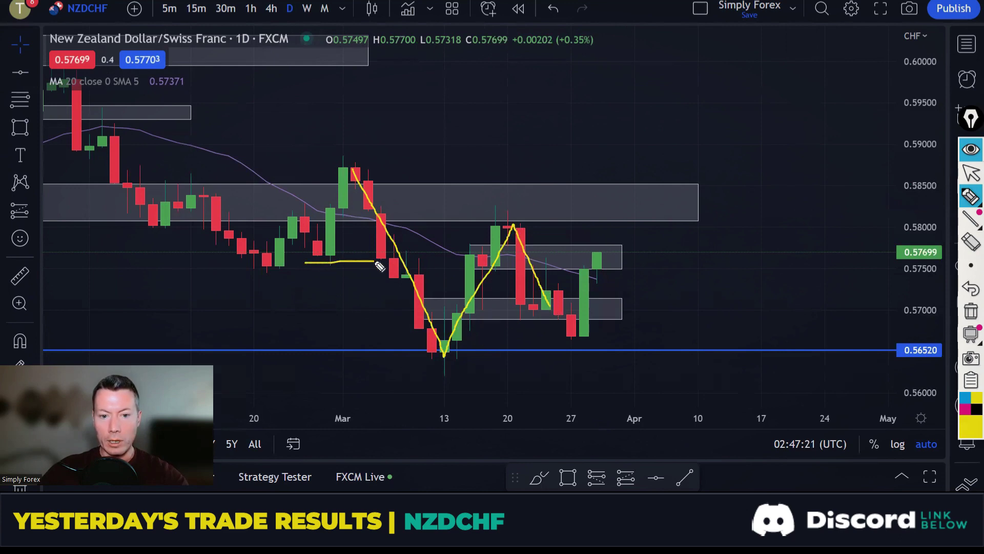
left_click_drag(414, 354, 487, 359)
left_click_drag(325, 167, 382, 168)
left_click_drag(477, 221, 542, 221)
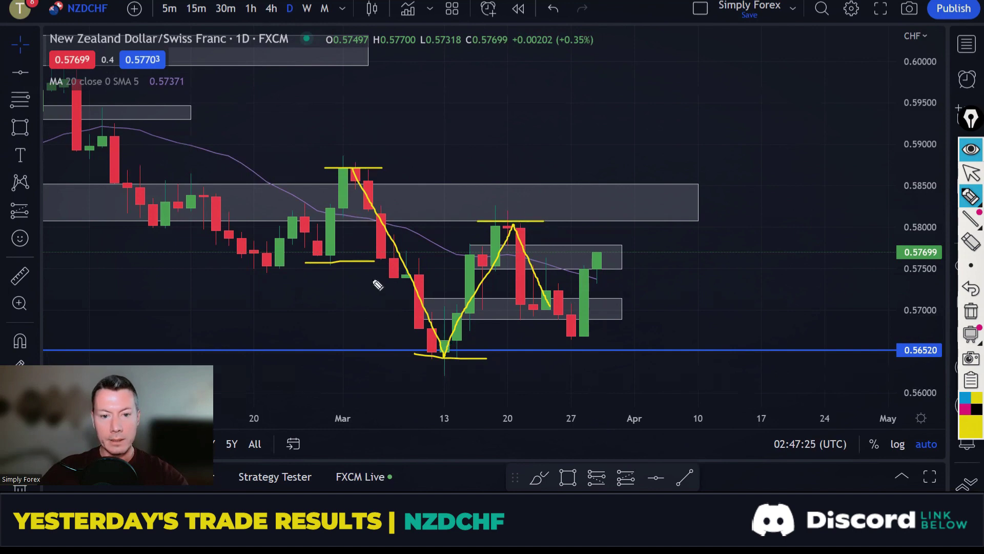
Draw descending pen lines along the swing lows and the swing highs, and clear all pen marks.
left_click_drag(313, 251, 444, 357)
left_click_drag(349, 157, 579, 260)
left_click(971, 311)
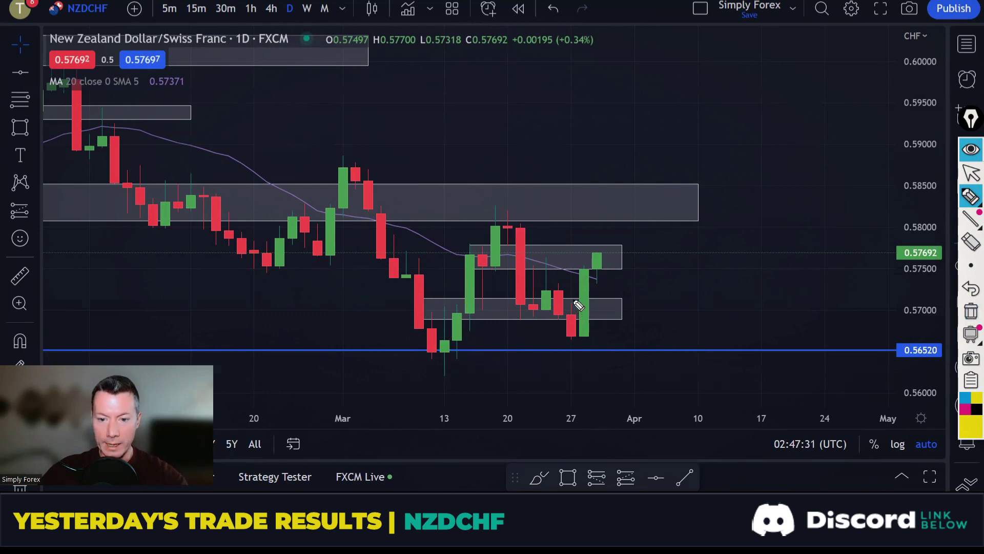
Circle the two red candles before 28 March, underline the mid-March low, sketch downward arrows toward the blue line, and clear the marks.
mouse_move(573, 286)
left_mouse_down()
mouse_move(555, 282)
mouse_move(550, 308)
mouse_move(555, 336)
mouse_move(579, 345)
mouse_move(579, 290)
left_mouse_up()
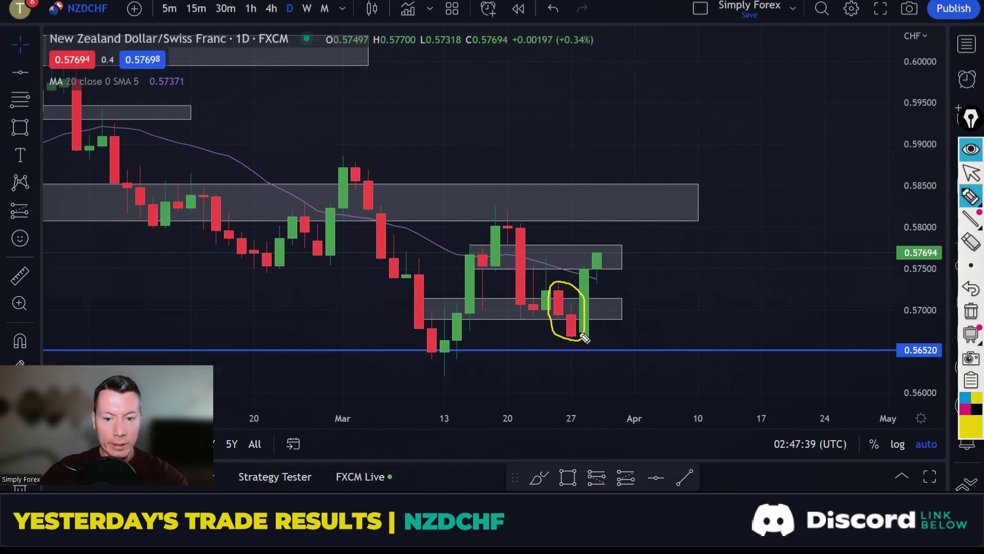
mouse_move(583, 334)
left_mouse_down()
mouse_move(594, 350)
mouse_move(587, 346)
left_mouse_up()
left_click_drag(426, 350, 478, 350)
left_click_drag(414, 353, 463, 353)
mouse_move(579, 339)
left_mouse_down()
mouse_move(598, 322)
mouse_move(619, 352)
left_mouse_up()
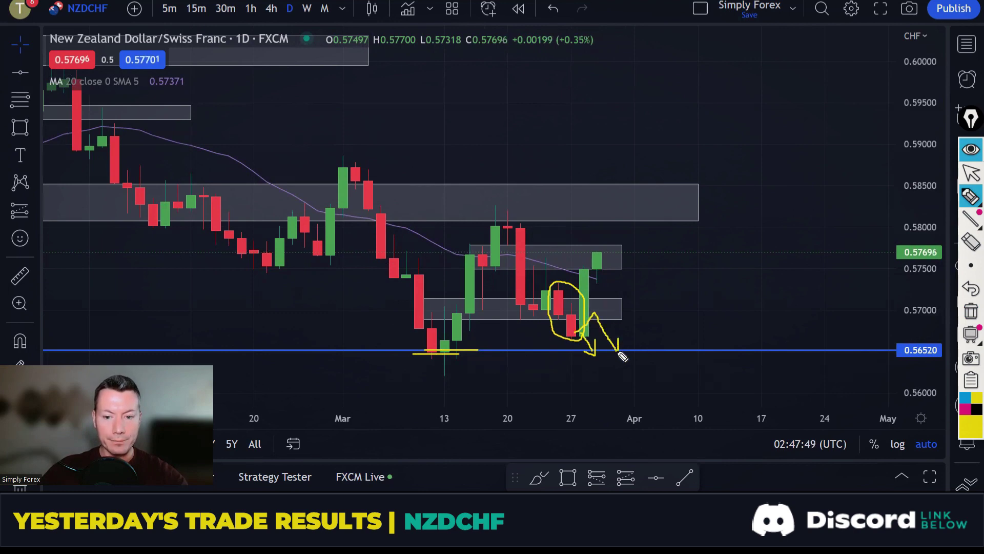
left_click(970, 311)
Circle the large green 28 March daily candle with the pen and clear the circle.
mouse_move(592, 266)
left_mouse_down()
mouse_move(583, 266)
mouse_move(578, 338)
mouse_move(595, 318)
mouse_move(596, 274)
left_mouse_up()
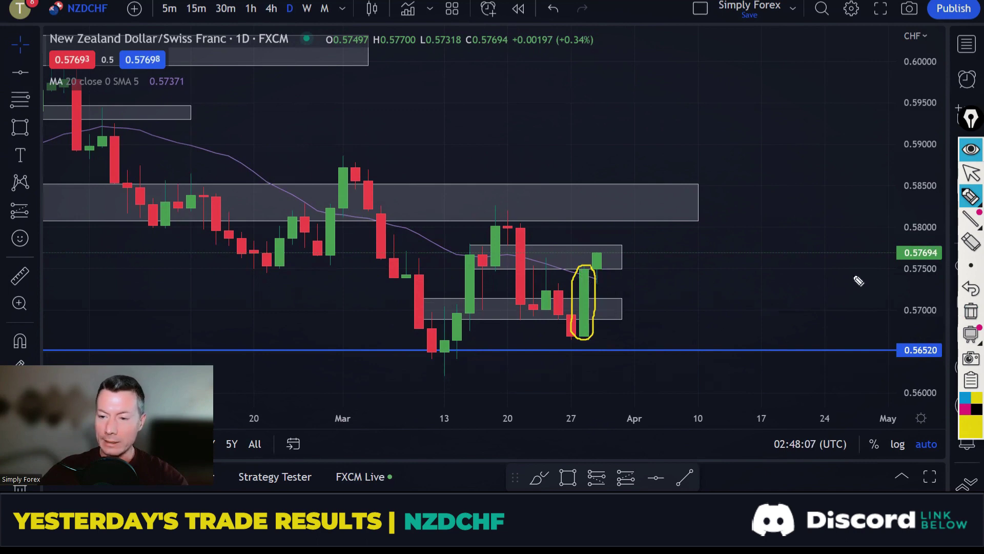
left_click(971, 311)
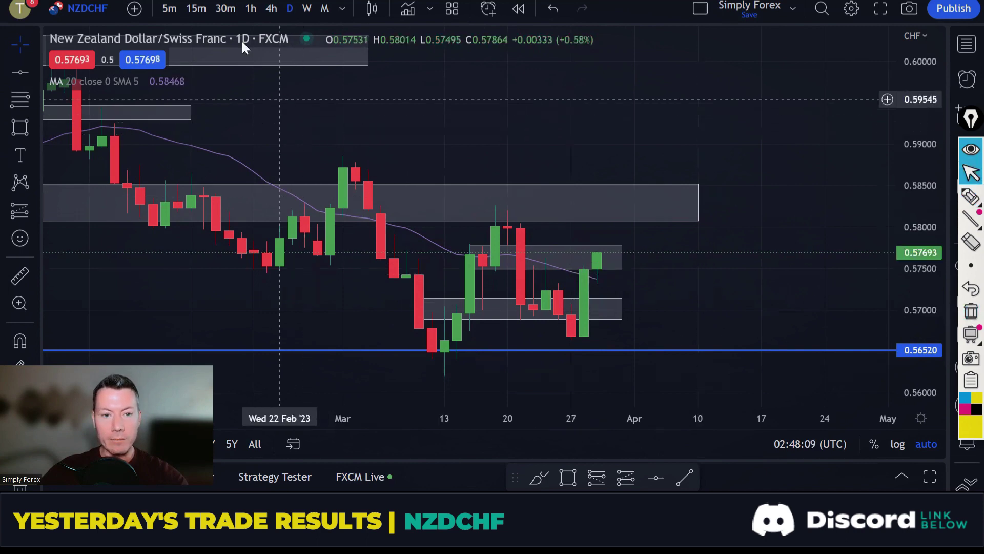
Switch the chart to the 1-hour timeframe and bring the 27 to 29 March candles into view.
left_click(250, 8)
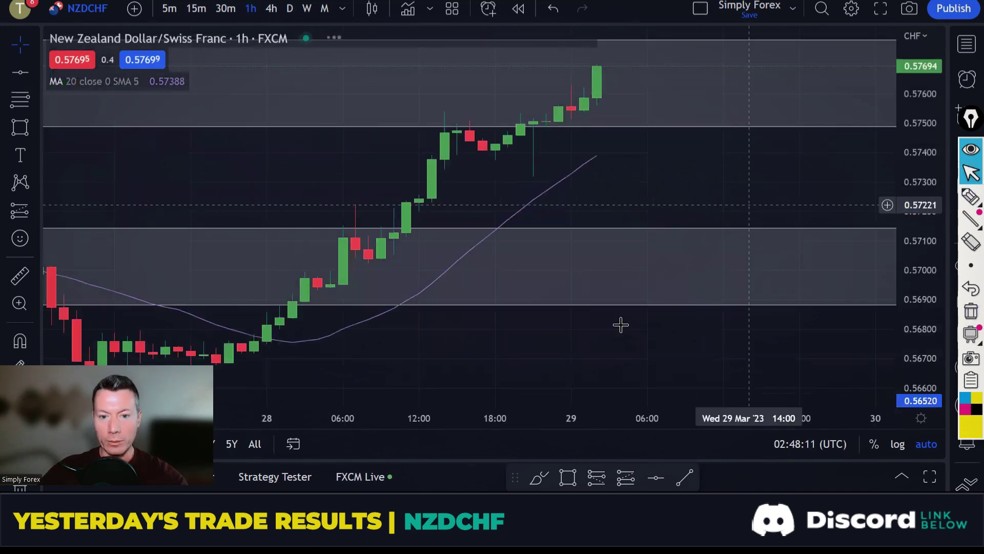
left_click_drag(435, 422, 656, 411)
left_click_drag(716, 325, 615, 321)
Mark the resistance along the 27 March highs and the matching 28 March candle top with pen strokes, and clear them.
left_click(970, 196)
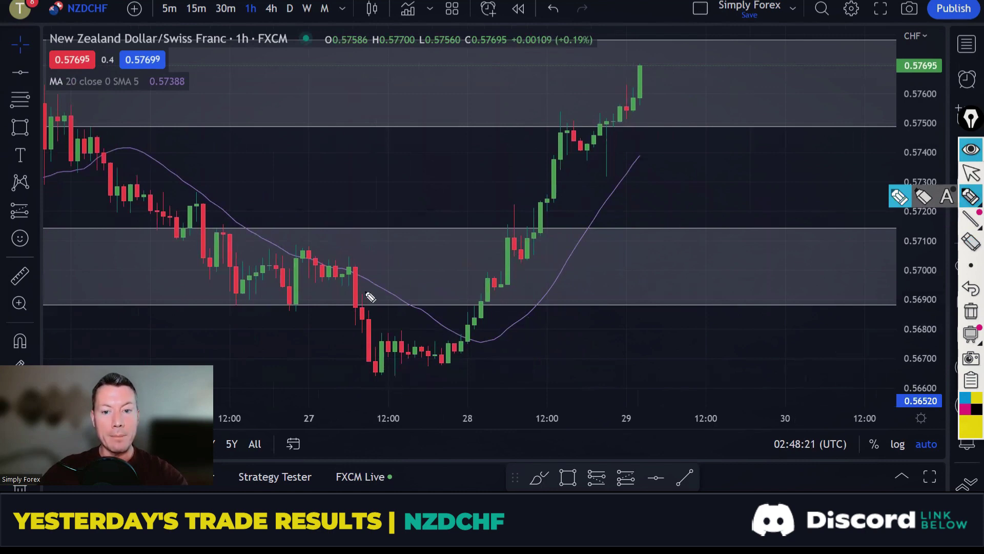
left_click_drag(258, 250, 356, 252)
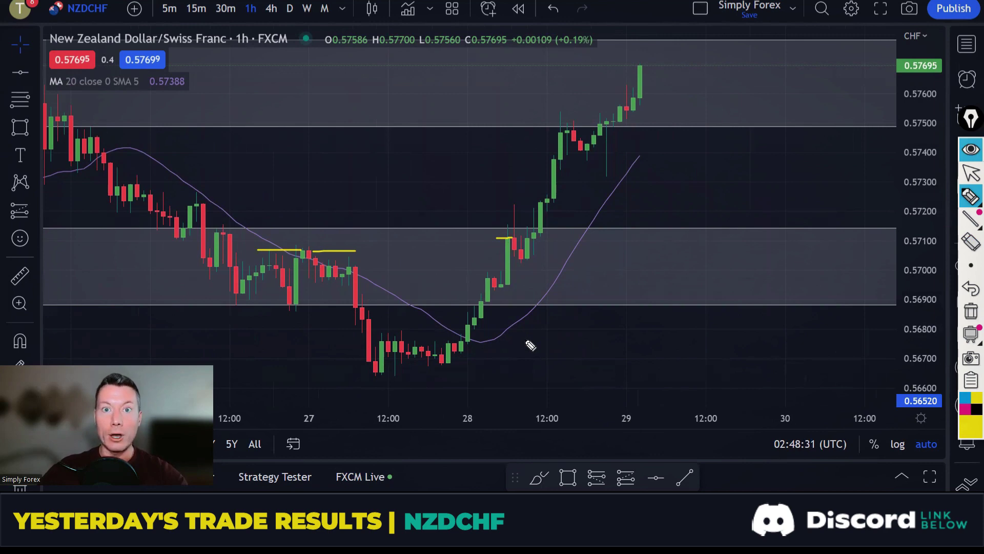
left_click(970, 311)
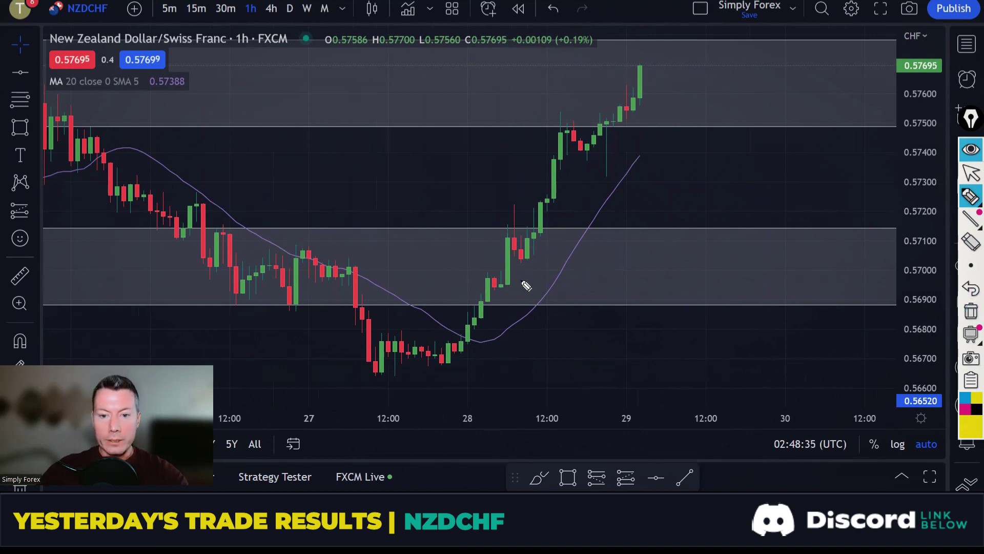
Mark the 27 March swing high, the lower high after it and the 28 March candle top separately, and clear the strokes.
scroll(580, 354, "left", 3)
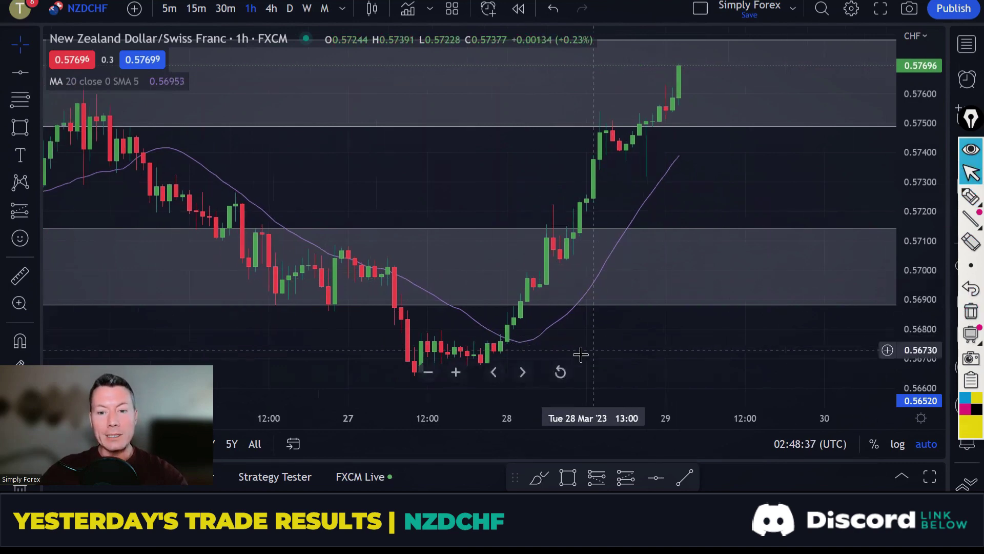
left_click_drag(532, 413, 442, 426)
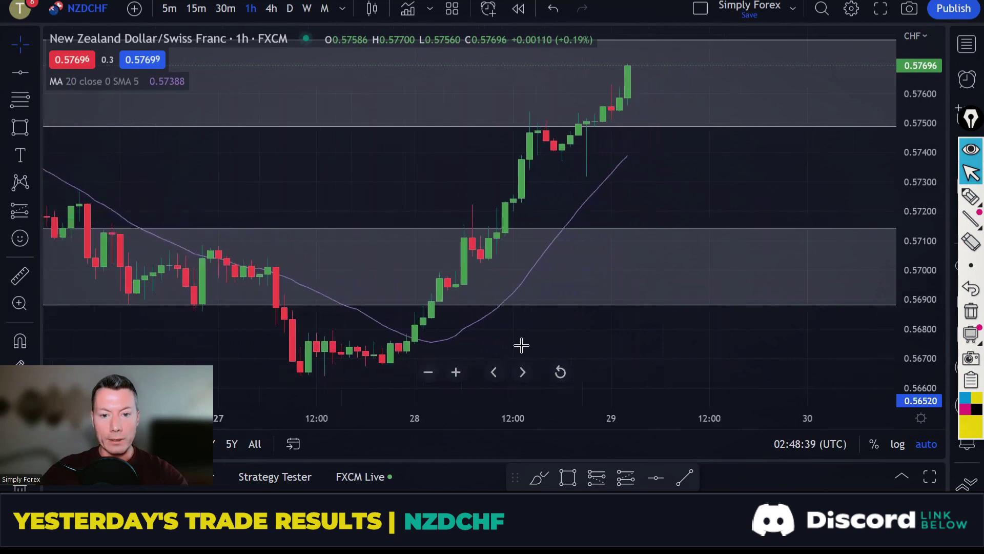
left_click_drag(588, 270, 637, 270)
mouse_move(538, 417)
left_mouse_down()
mouse_move(499, 418)
mouse_move(545, 418)
left_mouse_up()
scroll(586, 303, "up", 1)
scroll(590, 303, "left", 2)
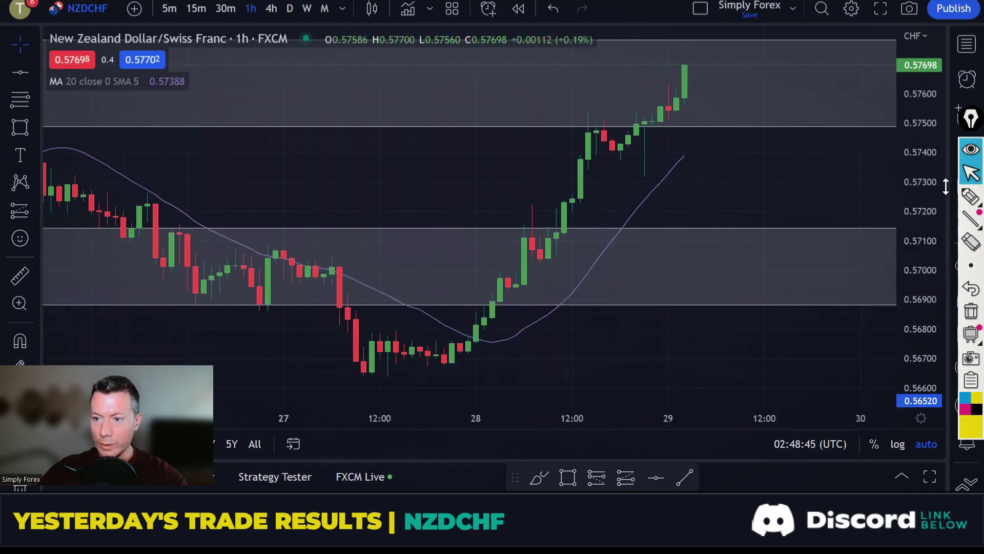
left_click(970, 196)
mouse_move(217, 251)
left_mouse_down()
mouse_move(276, 249)
mouse_move(328, 261)
left_mouse_up()
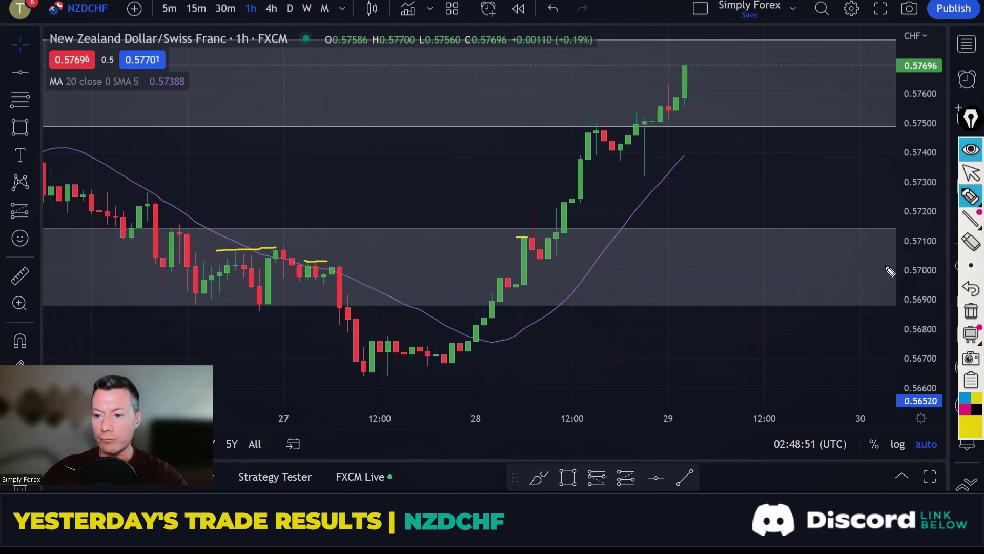
left_click(971, 311)
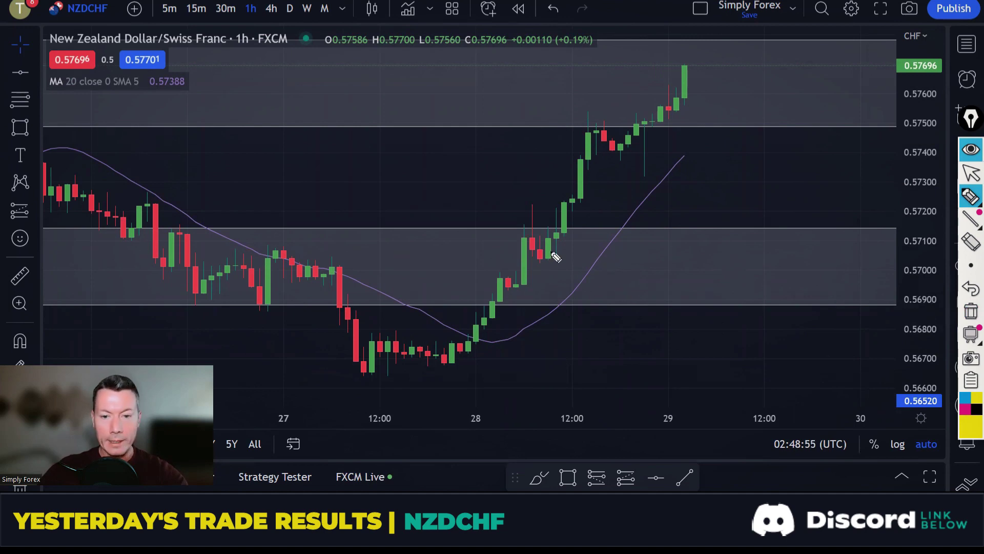
Circle the long-wicked red 28 March candle, mark levels above and below it, add a downward arrow and a resistance line, and clear everything.
mouse_move(537, 205)
left_mouse_down()
mouse_move(522, 230)
mouse_move(527, 253)
mouse_move(541, 231)
mouse_move(535, 201)
left_mouse_up()
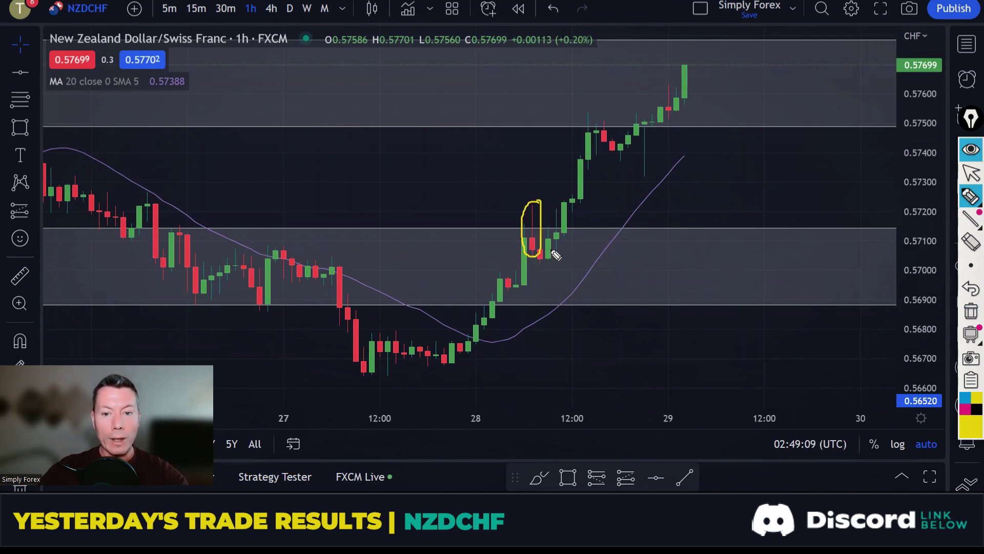
left_click_drag(506, 248, 546, 249)
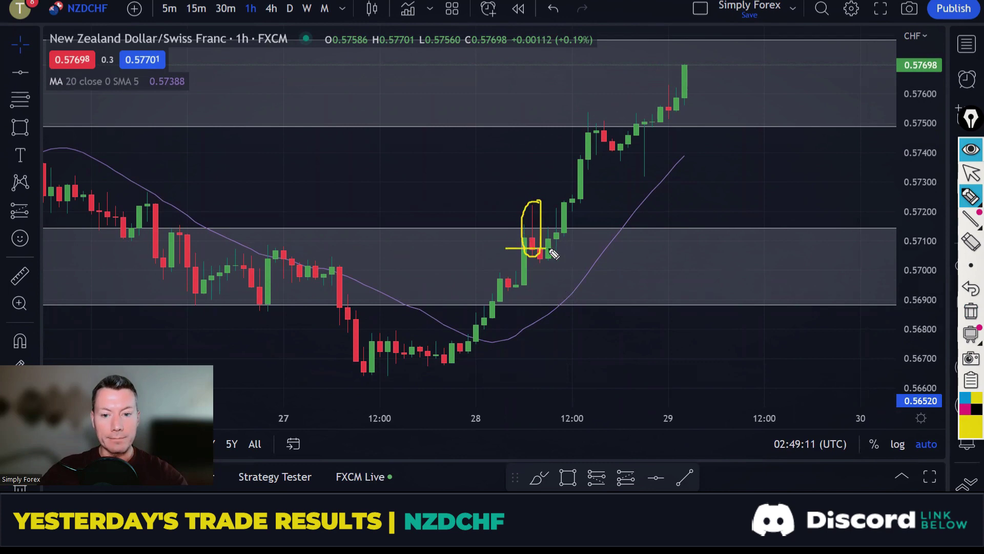
left_click_drag(506, 196, 533, 196)
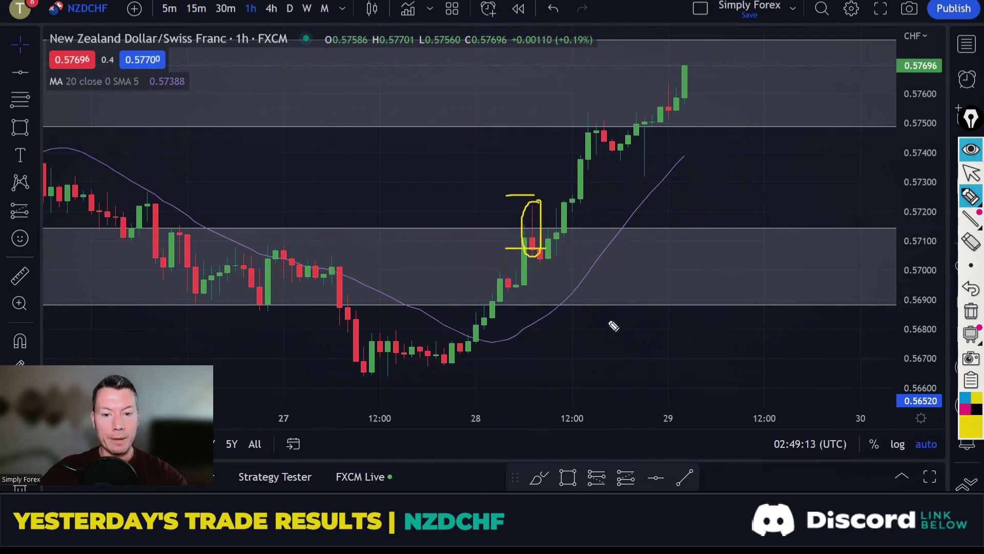
mouse_move(539, 255)
left_mouse_down()
mouse_move(593, 361)
mouse_move(575, 353)
left_mouse_up()
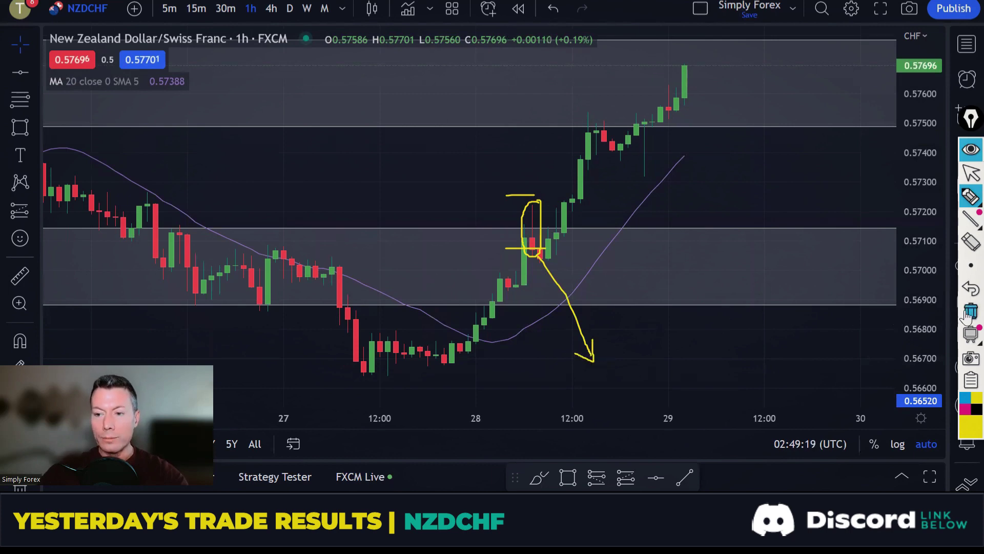
left_click_drag(227, 251, 301, 252)
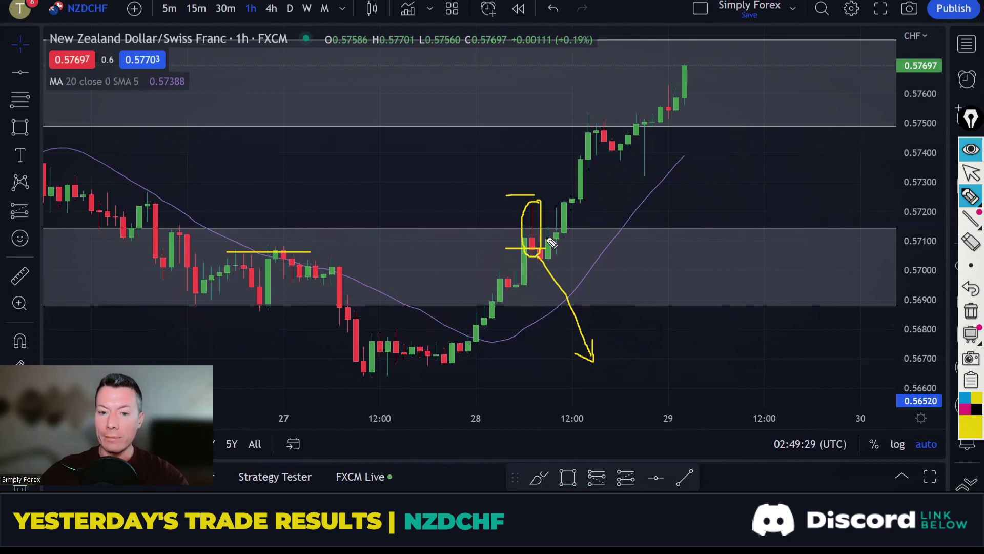
left_click(970, 311)
Trace the hourly swings from the 27 March drop through the rally, replace the trace with a circle around the long-wicked candle, and clear it.
mouse_move(326, 265)
left_mouse_down()
mouse_move(360, 366)
mouse_move(392, 336)
mouse_move(455, 368)
mouse_move(526, 217)
mouse_move(543, 251)
mouse_move(593, 144)
left_mouse_up()
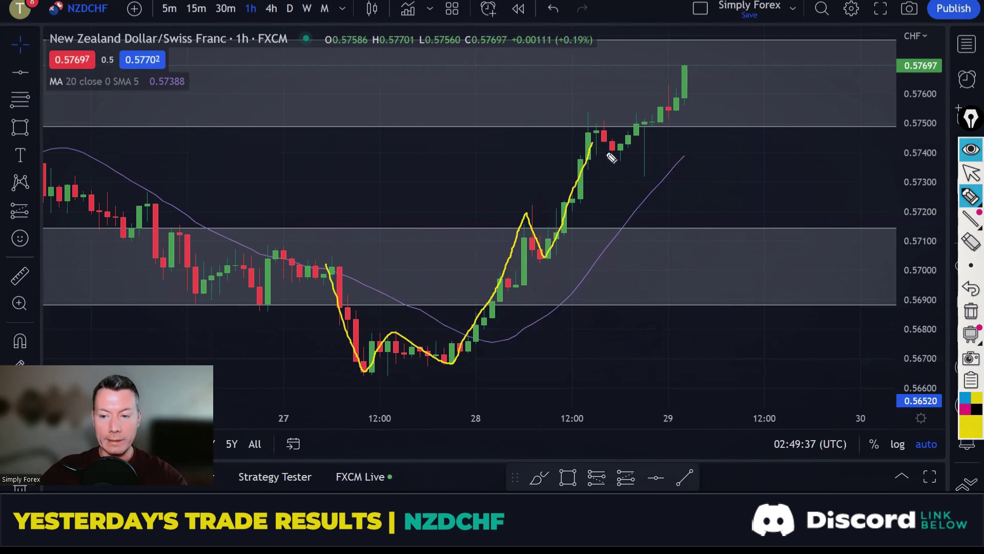
left_click(968, 314)
mouse_move(539, 205)
left_mouse_down()
mouse_move(523, 228)
mouse_move(536, 258)
mouse_move(543, 215)
mouse_move(534, 202)
left_mouse_up()
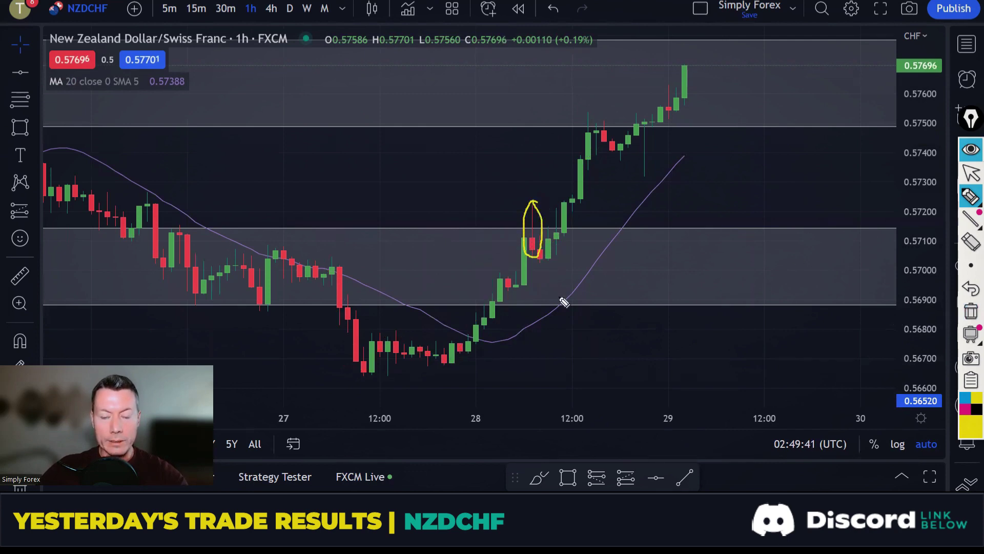
left_click(966, 316)
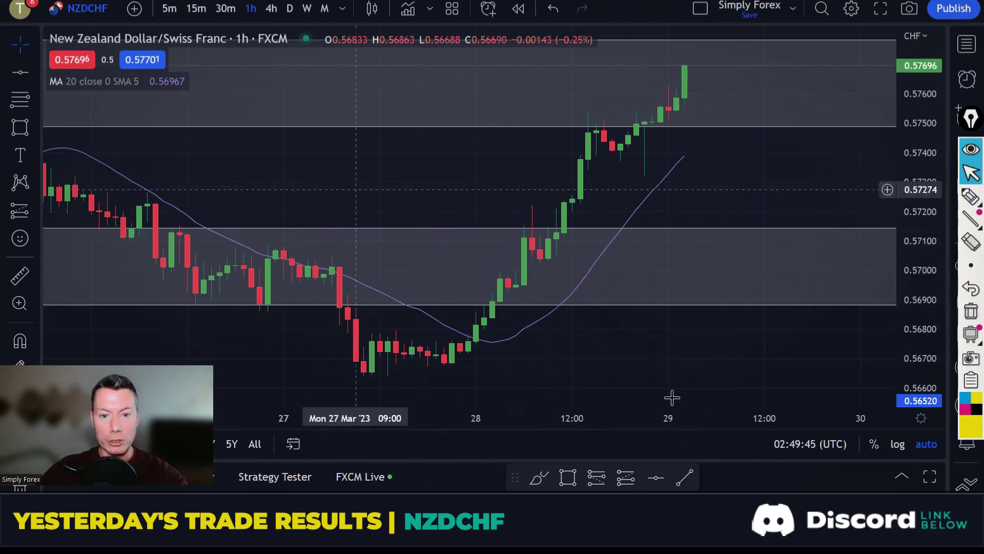
Locate the long-wicked 28 March candle on the 15-minute timeframe using a Brush circle, and remove the circle.
left_click(539, 477)
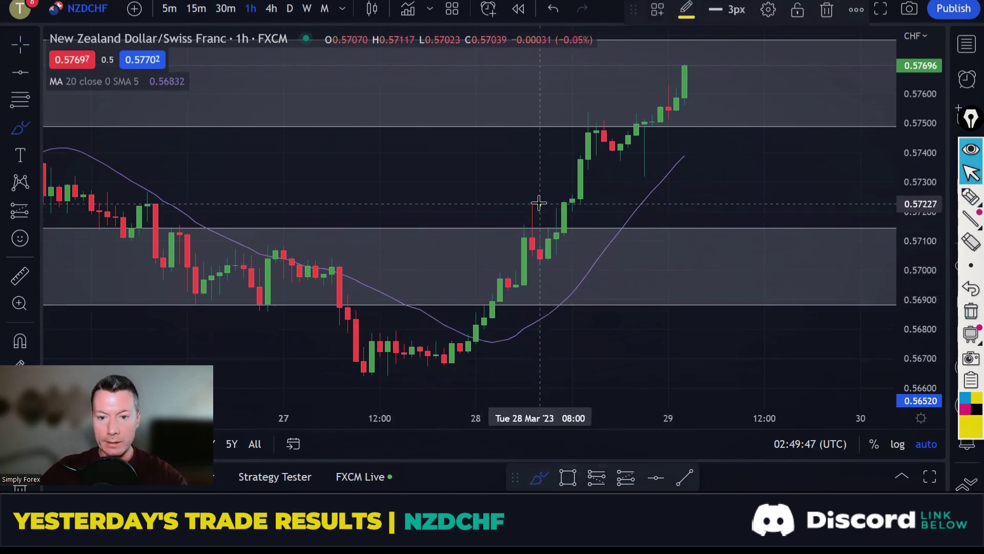
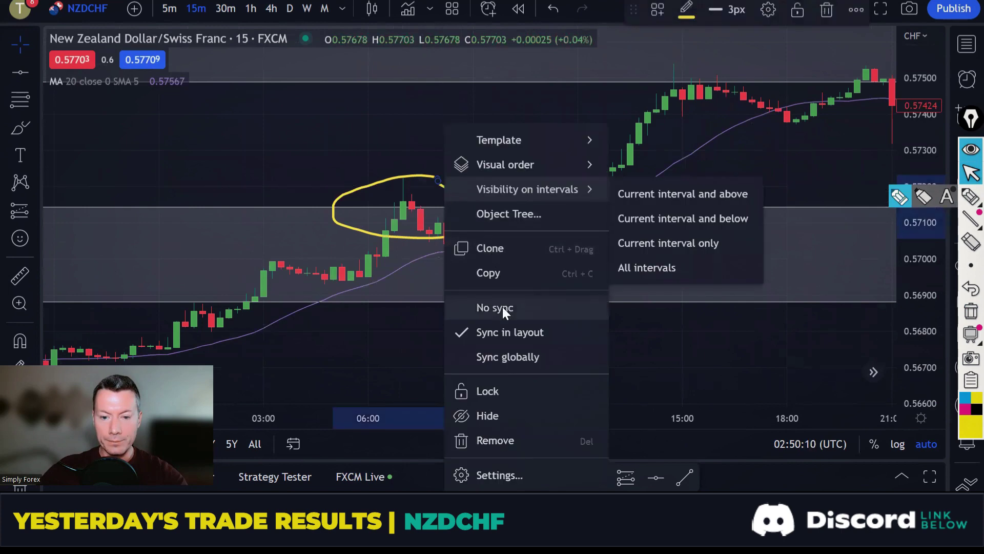
left_click(510, 439)
Trace the 15-minute sequence of rising highs and lows with the pen, from about 02:00 to the 15:00 high.
left_click(967, 199)
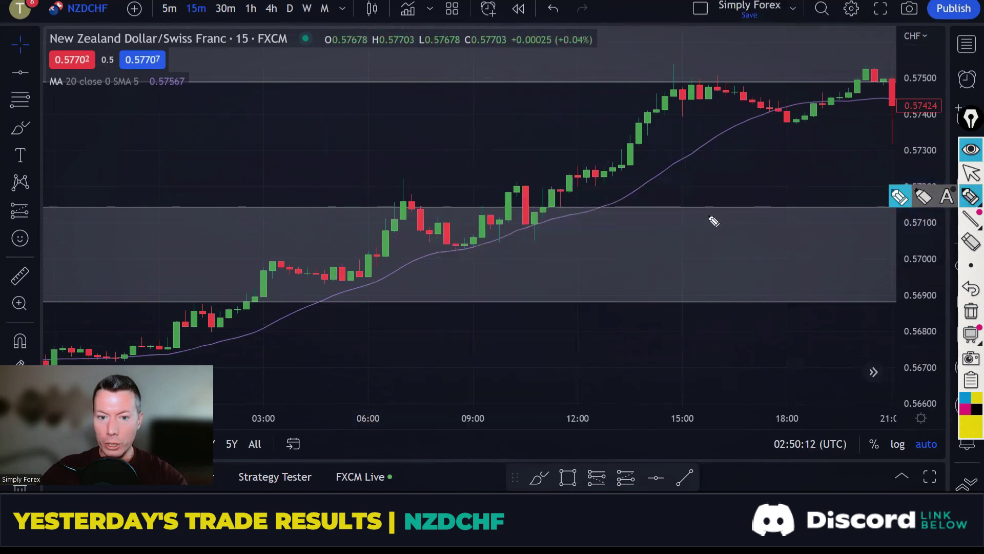
mouse_move(209, 325)
left_mouse_down()
mouse_move(241, 307)
mouse_move(286, 253)
mouse_move(364, 277)
mouse_move(421, 197)
mouse_move(463, 238)
mouse_move(518, 188)
mouse_move(546, 216)
mouse_move(566, 183)
mouse_move(683, 86)
left_mouse_up()
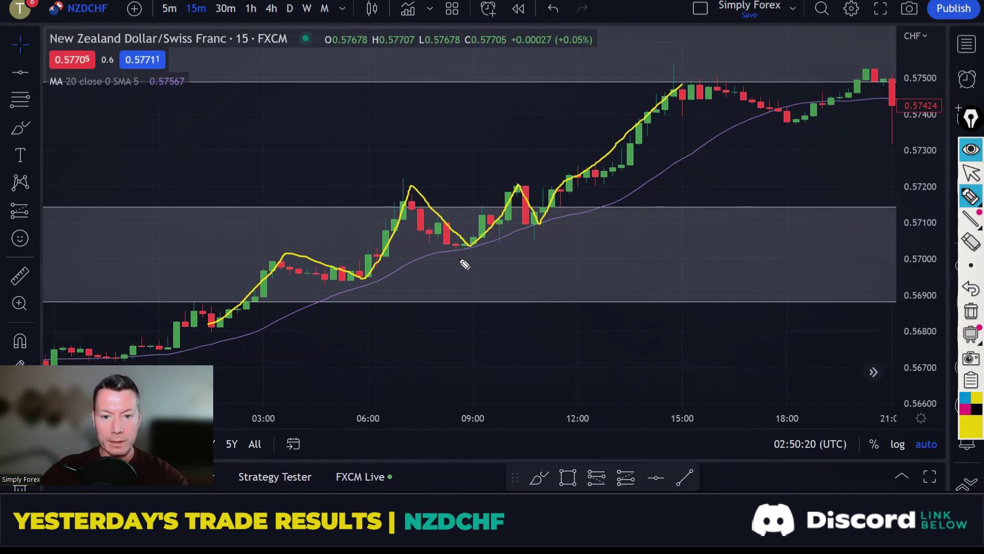
Mark the 15-minute support near 09:00 and the matching highs near 0.57200, sketch a stepped downward arrow, extend the support line, and clear everything.
left_click_drag(423, 249, 511, 252)
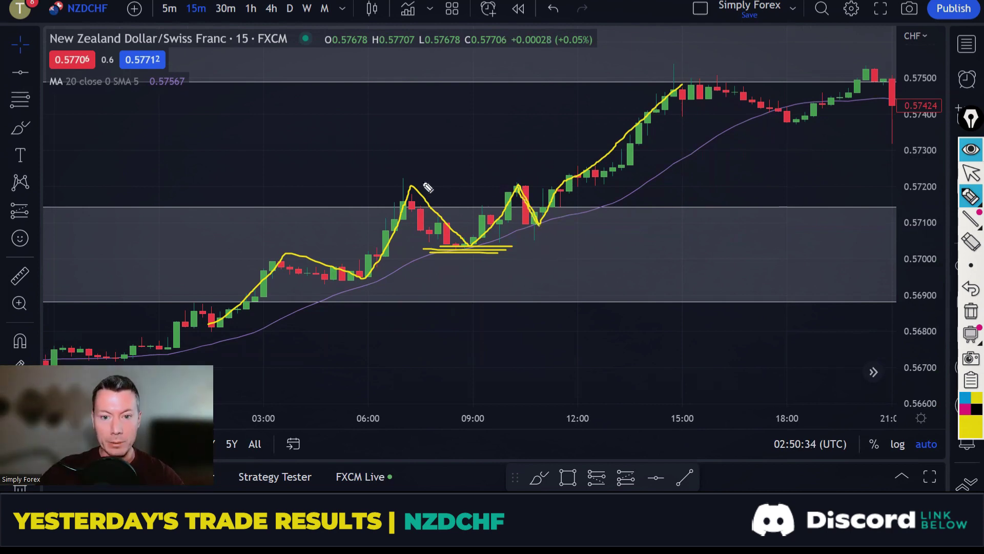
mouse_move(391, 184)
left_mouse_down()
mouse_move(531, 181)
mouse_move(569, 262)
mouse_move(575, 268)
mouse_move(595, 235)
mouse_move(629, 281)
mouse_move(611, 290)
left_mouse_up()
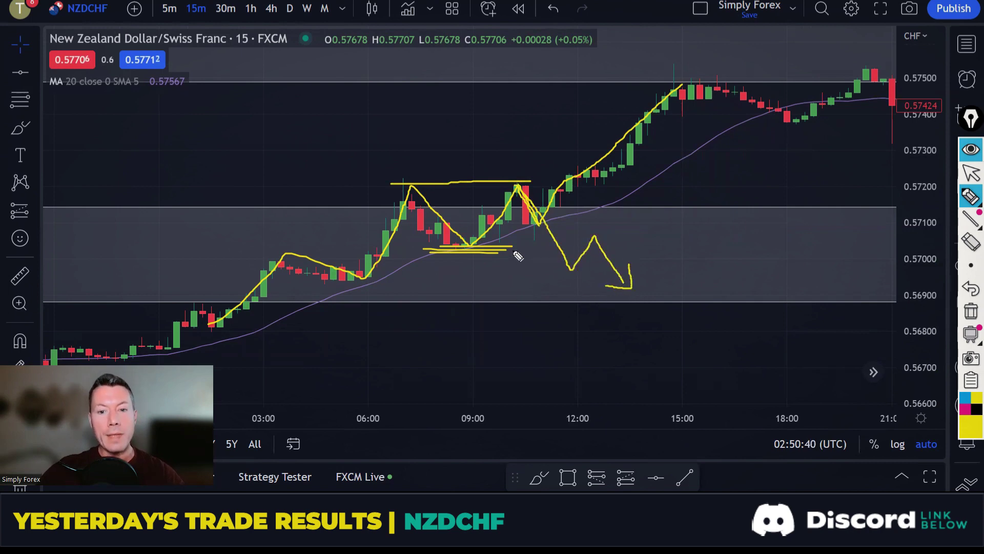
mouse_move(496, 255)
left_mouse_down()
mouse_move(634, 256)
mouse_move(600, 248)
mouse_move(609, 248)
left_mouse_up()
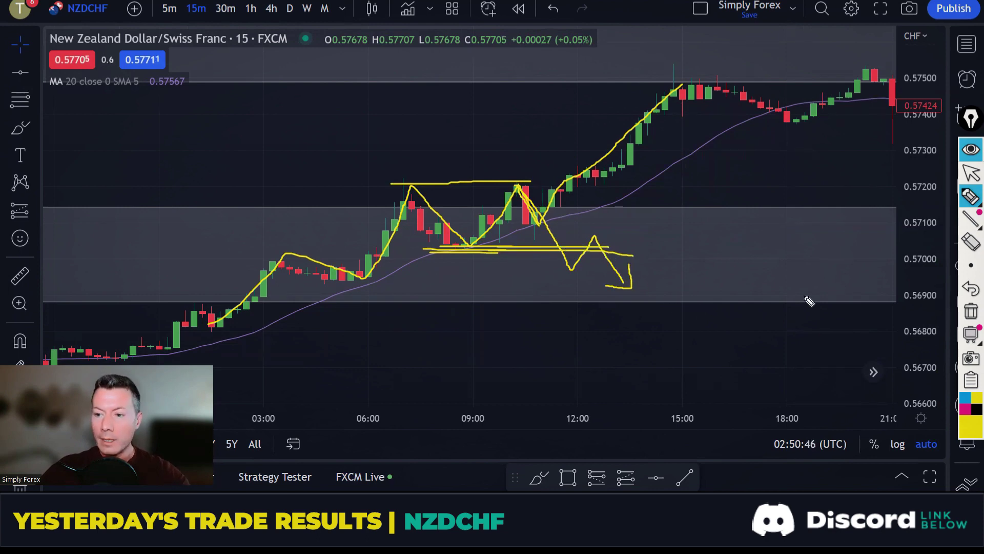
left_click(968, 315)
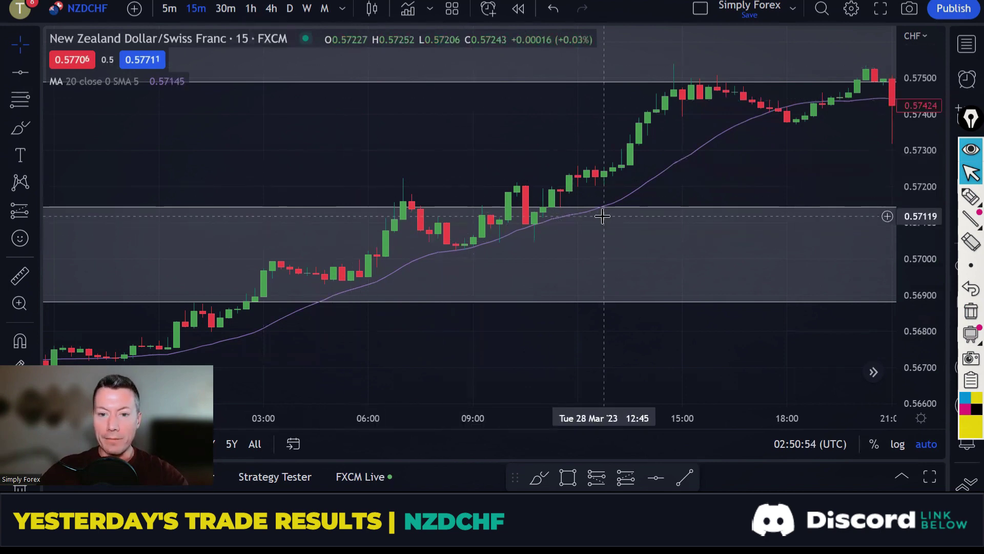
On the 1-hour timeframe, circle the long-wicked 28 March candle, underline the 27 March swing highs with a short horizontal line, and clear the marks.
left_click(251, 10)
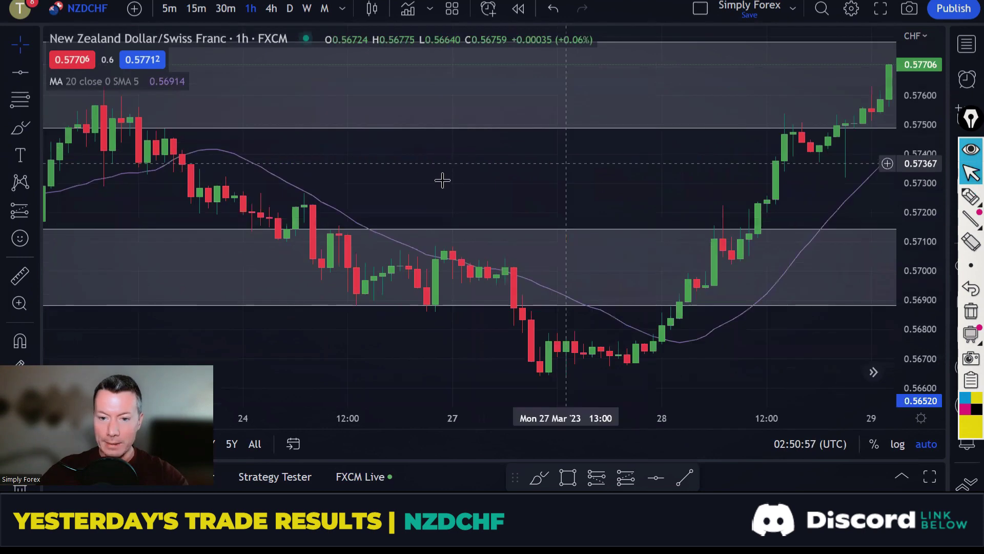
scroll(640, 215, "right", 5)
scroll(651, 194, "right", 3)
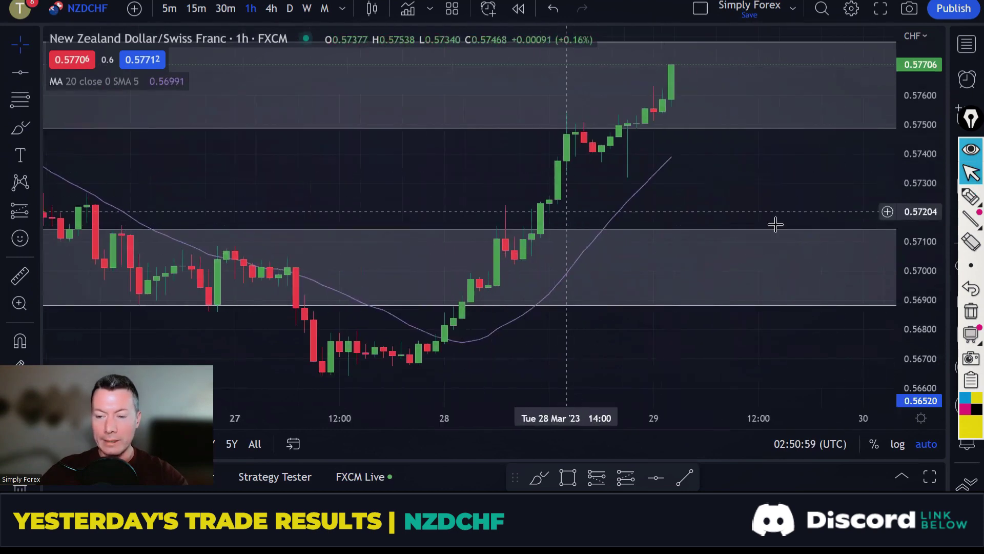
left_click(967, 197)
mouse_move(507, 202)
left_mouse_down()
mouse_move(504, 253)
mouse_move(519, 222)
mouse_move(506, 202)
left_mouse_up()
left_click_drag(178, 254, 266, 254)
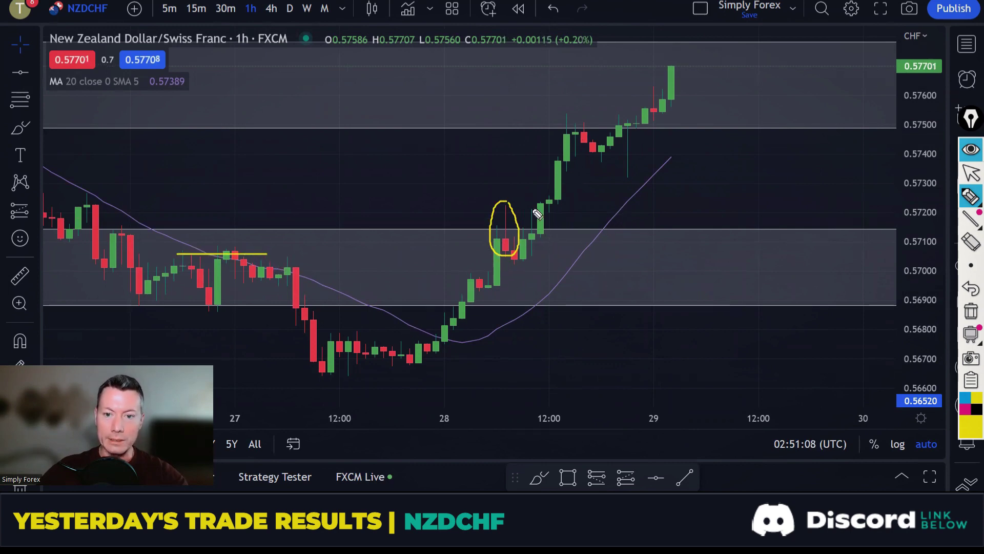
left_click(971, 311)
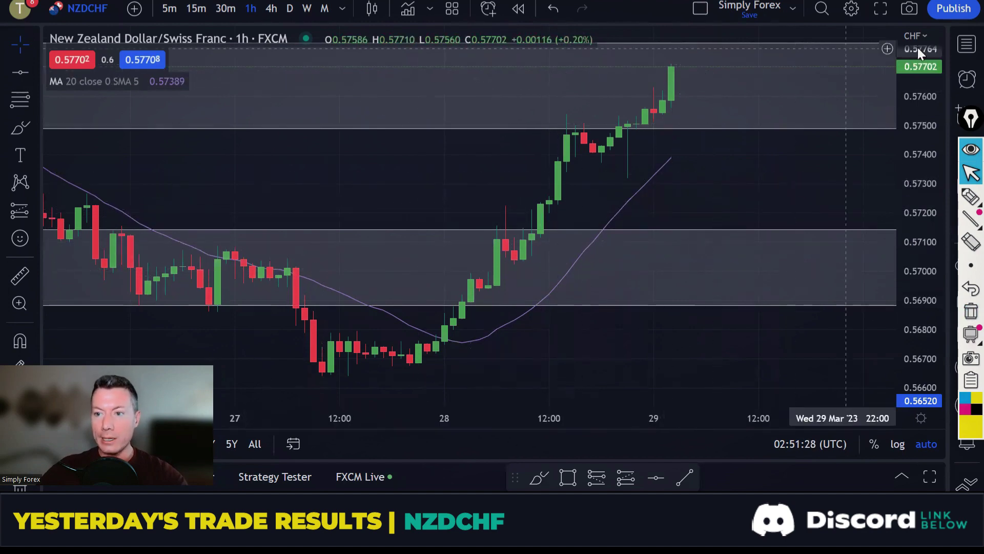
Switch the chart to NZDCAD from the watchlist and show it on the daily timeframe.
left_click(960, 43)
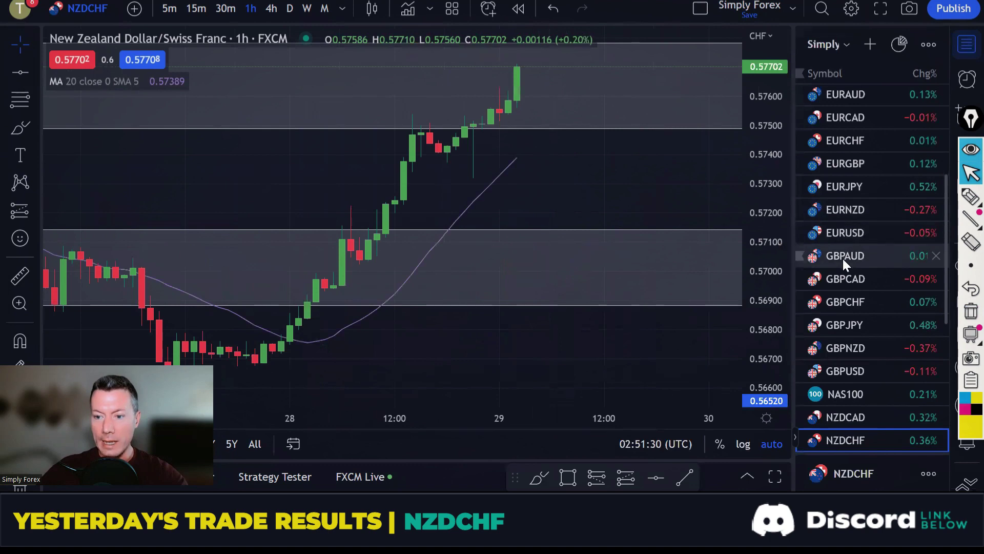
left_click(853, 415)
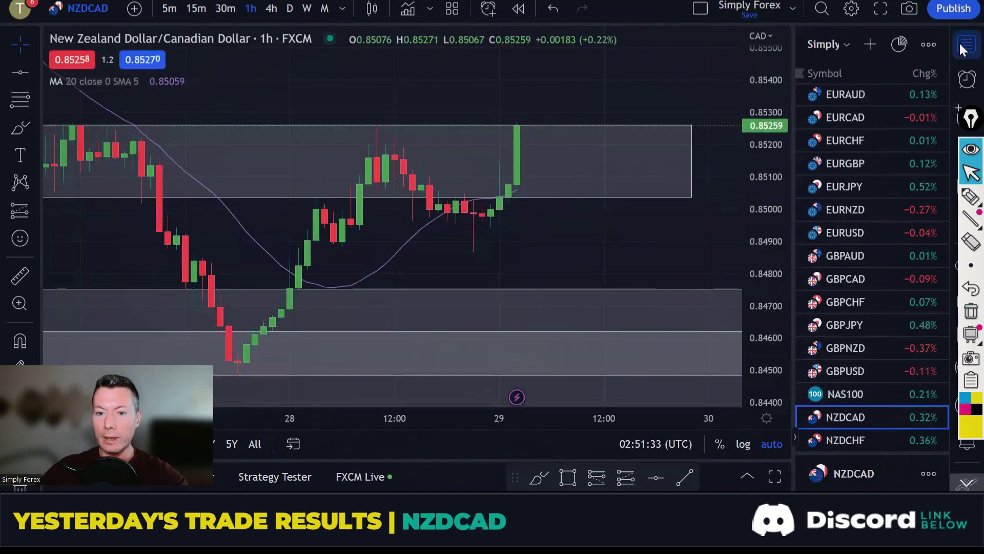
left_click(966, 44)
left_click(289, 8)
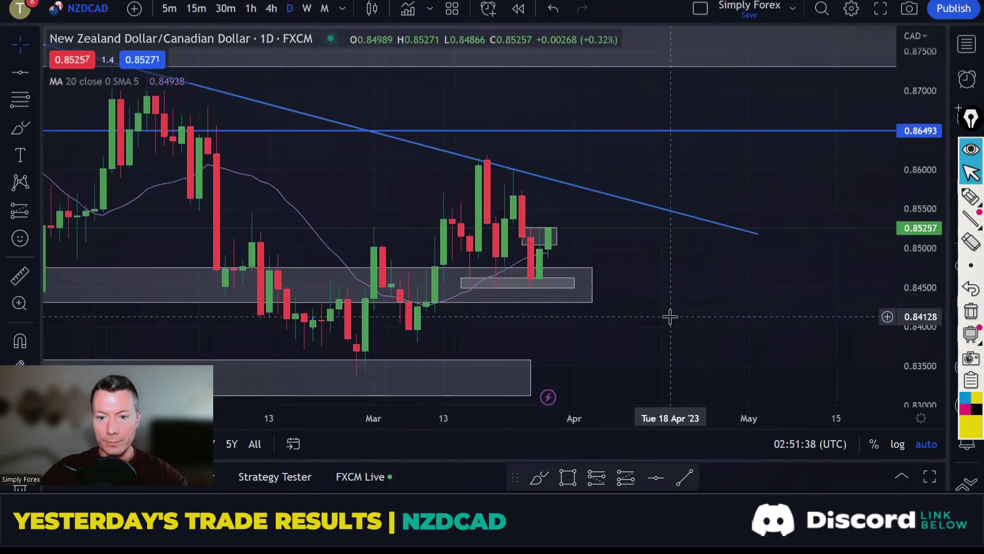
Trace the daily lower highs and lower lows with the pen from the December peak to a downward arrow near April, and clear the trace.
scroll(646, 330, "down", 8)
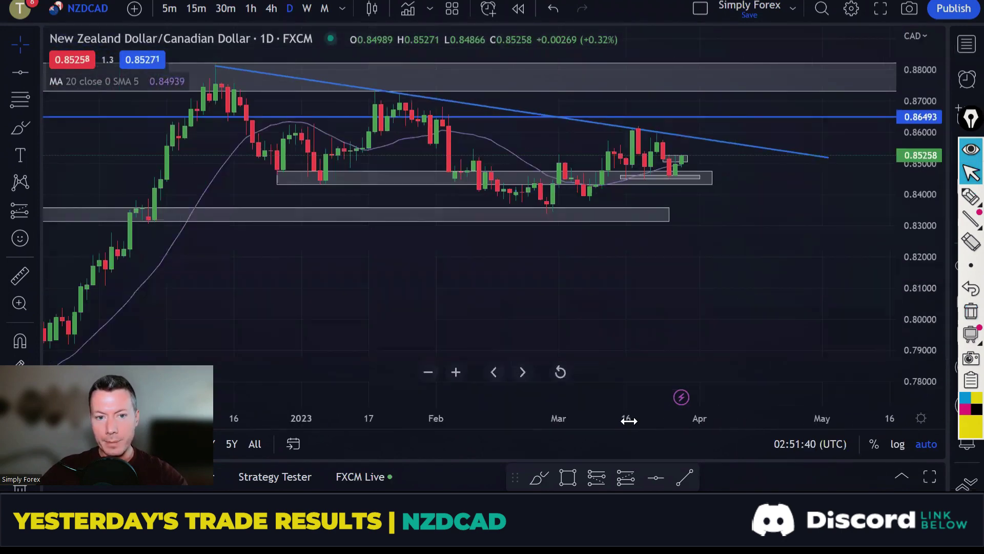
scroll(610, 423, "up", 2)
left_click(970, 197)
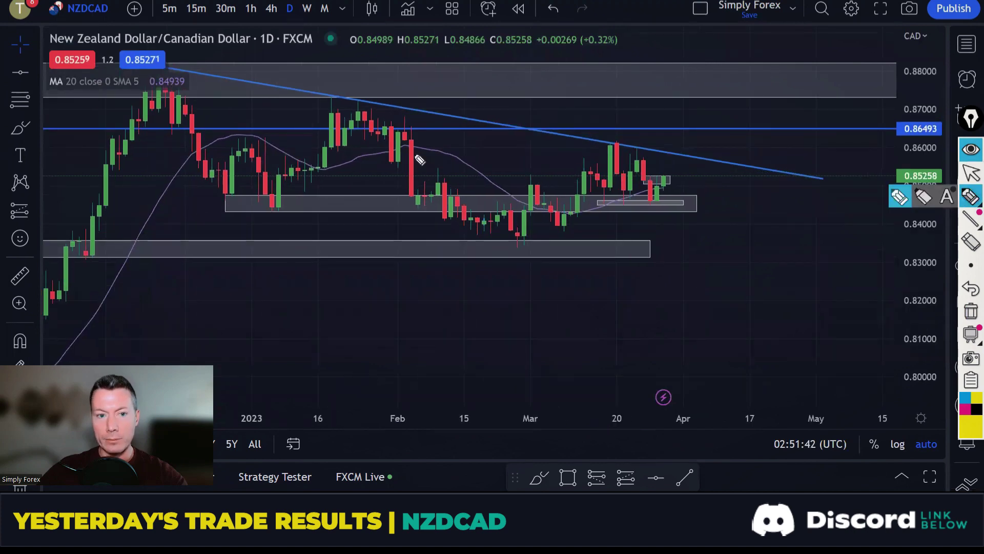
mouse_move(166, 66)
left_mouse_down()
mouse_move(262, 205)
mouse_move(370, 106)
mouse_move(510, 228)
mouse_move(547, 213)
mouse_move(603, 147)
mouse_move(700, 240)
mouse_move(675, 232)
left_mouse_up()
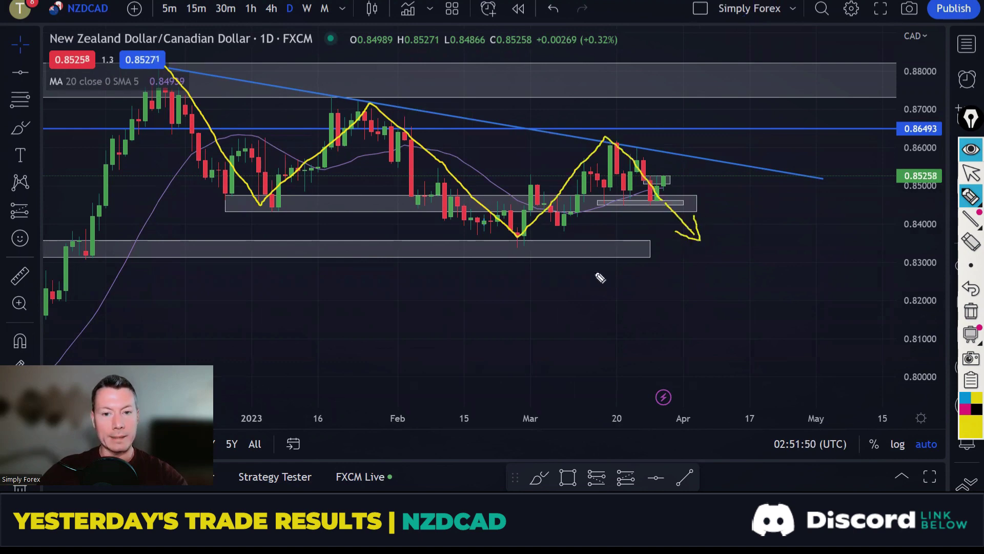
left_click(970, 311)
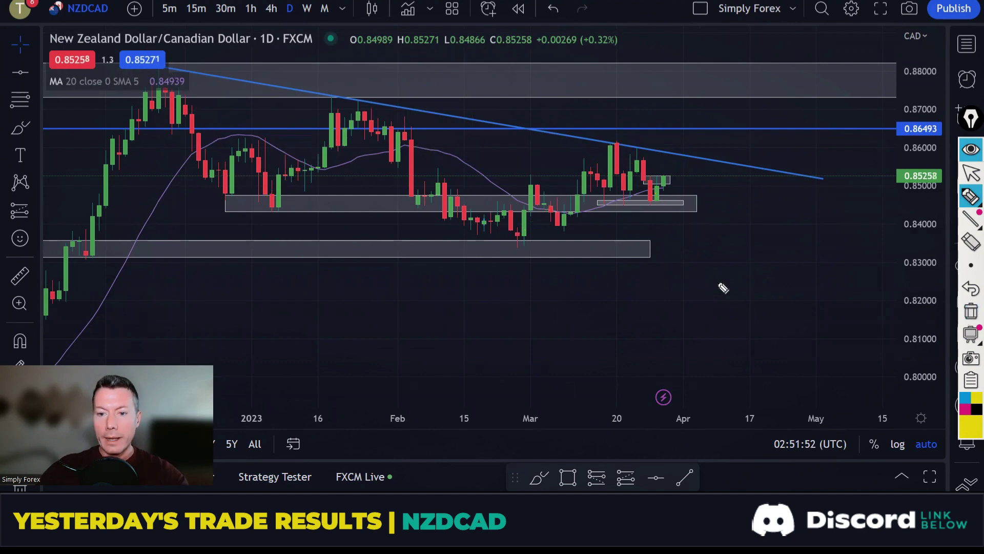
Trace the three March peaks below the descending trendline, add a neckline through the small lower zone, and draw a downward arrow from it.
scroll(691, 282, "up", 3)
scroll(675, 281, "up", 4)
left_click_drag(619, 237, 713, 241)
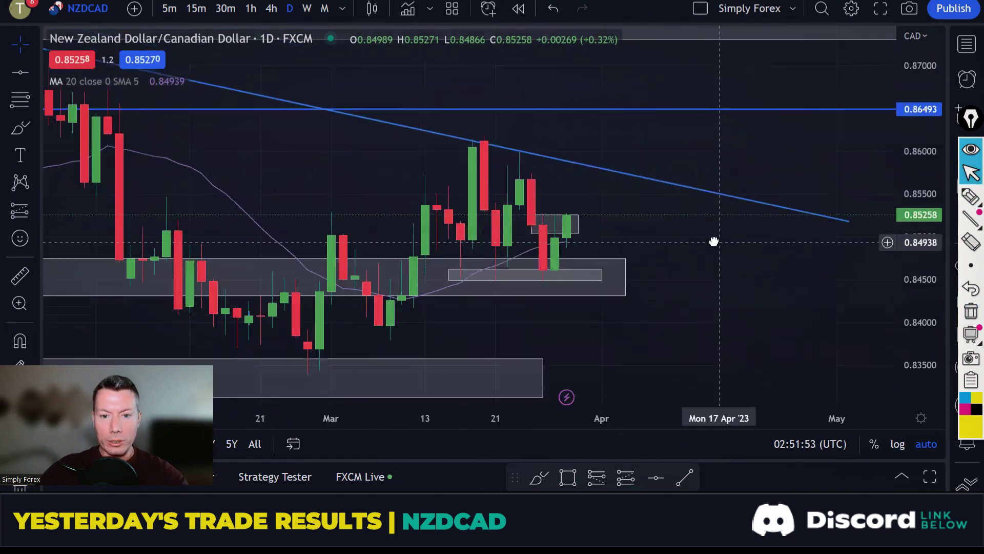
key("ctrl+shift+h")
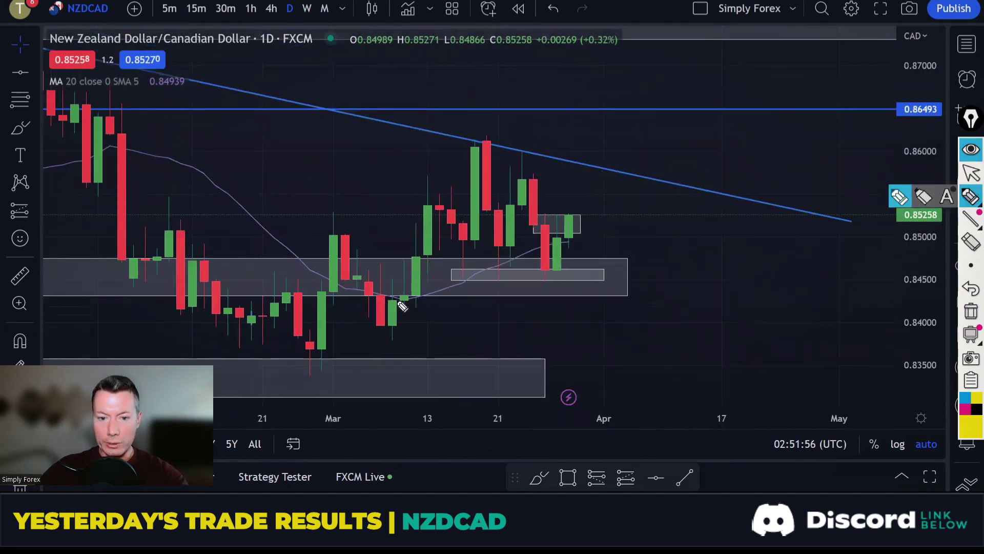
mouse_move(385, 322)
left_mouse_down()
mouse_move(431, 193)
mouse_move(466, 257)
mouse_move(482, 149)
mouse_move(511, 247)
mouse_move(530, 170)
mouse_move(546, 247)
left_mouse_up()
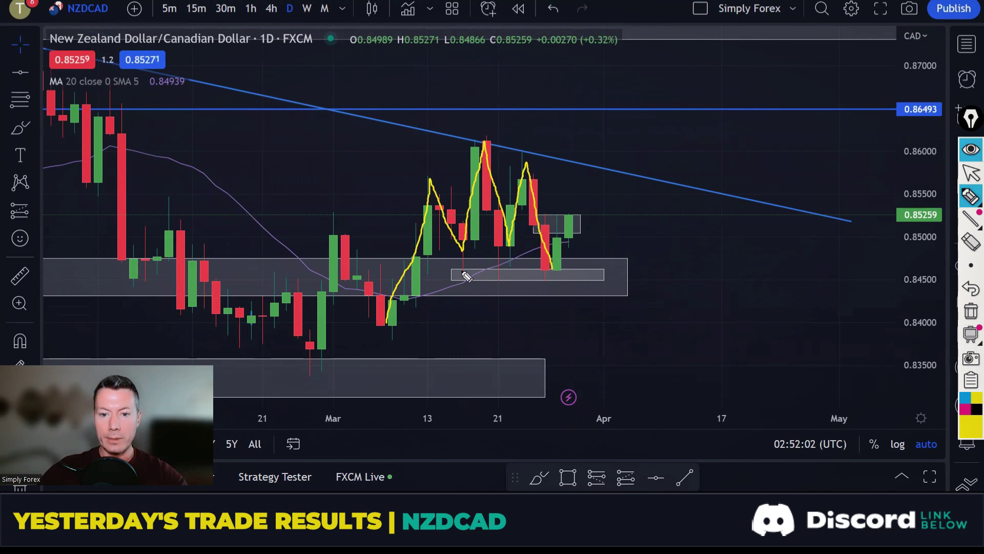
left_click_drag(452, 272, 582, 272)
mouse_move(581, 333)
left_mouse_down()
mouse_move(589, 368)
mouse_move(564, 358)
left_mouse_up()
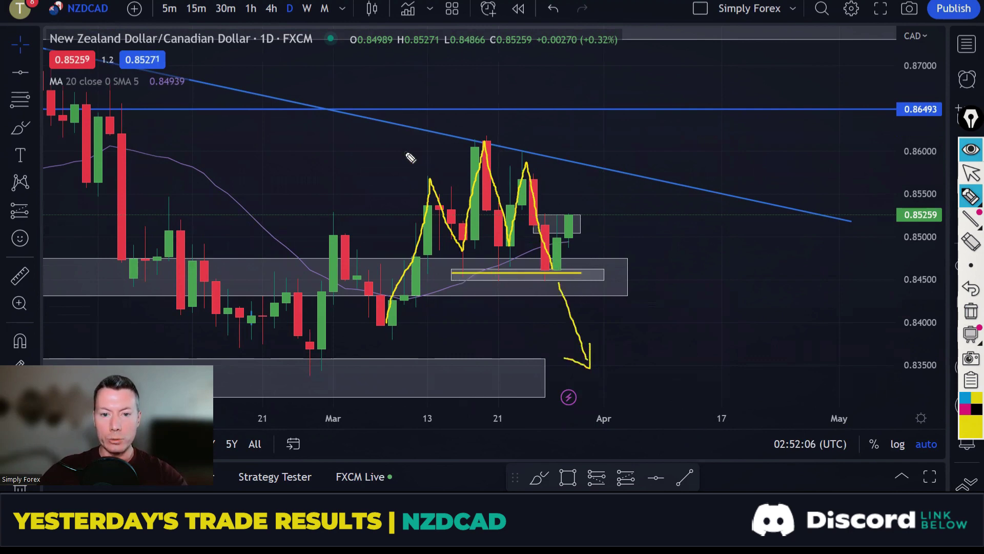
Label the three peaks S, H and S as a head and shoulders pattern, and clear all the pen marks.
mouse_move(410, 158)
left_mouse_down()
mouse_move(419, 171)
mouse_move(409, 176)
mouse_move(416, 149)
left_mouse_up()
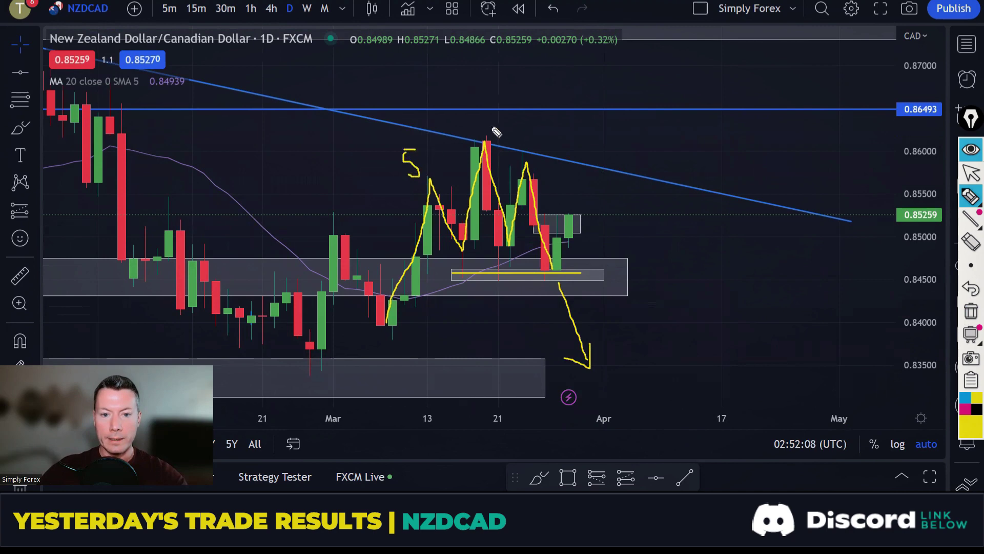
mouse_move(491, 109)
left_mouse_down()
mouse_move(491, 136)
mouse_move(499, 122)
left_mouse_up()
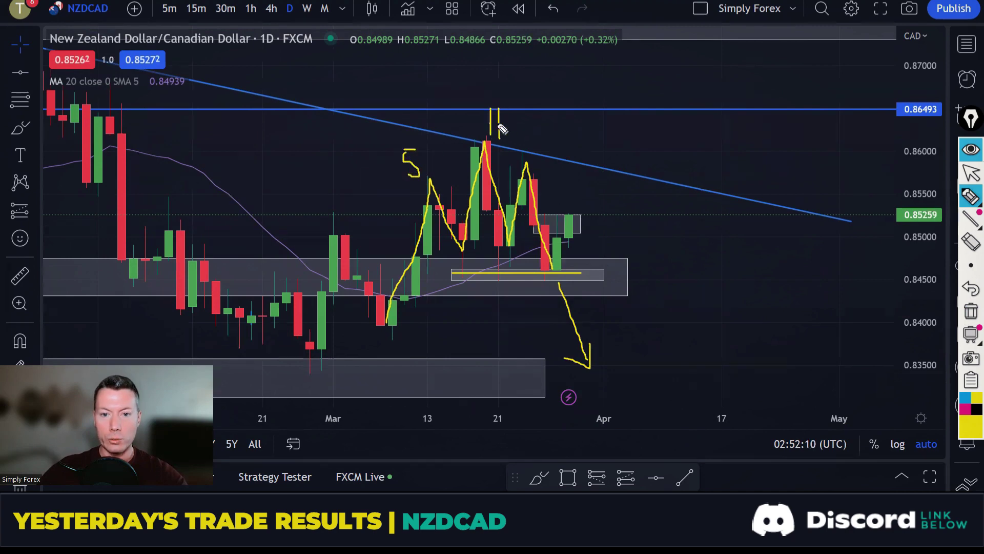
mouse_move(559, 157)
left_mouse_down()
mouse_move(545, 171)
mouse_move(548, 181)
left_mouse_up()
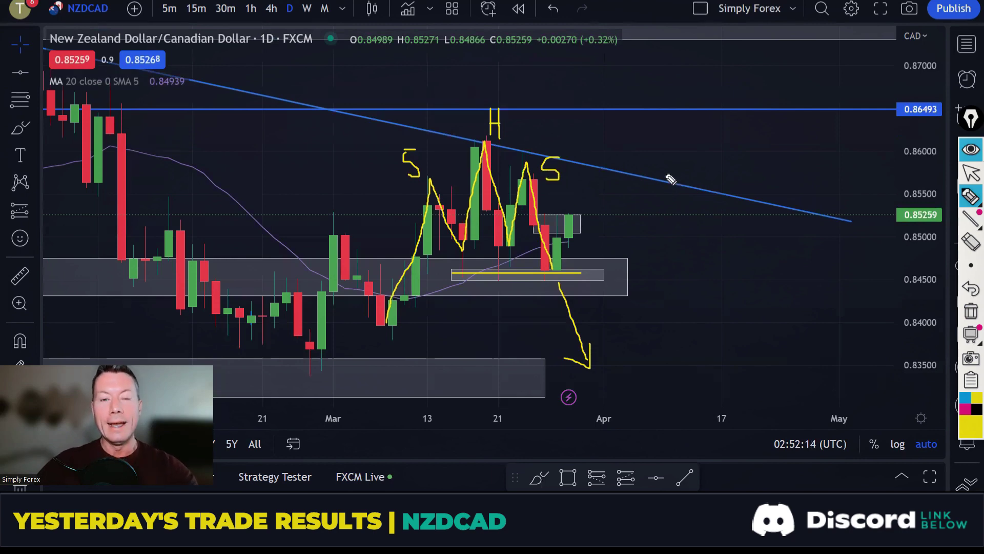
left_click(971, 311)
key("Escape")
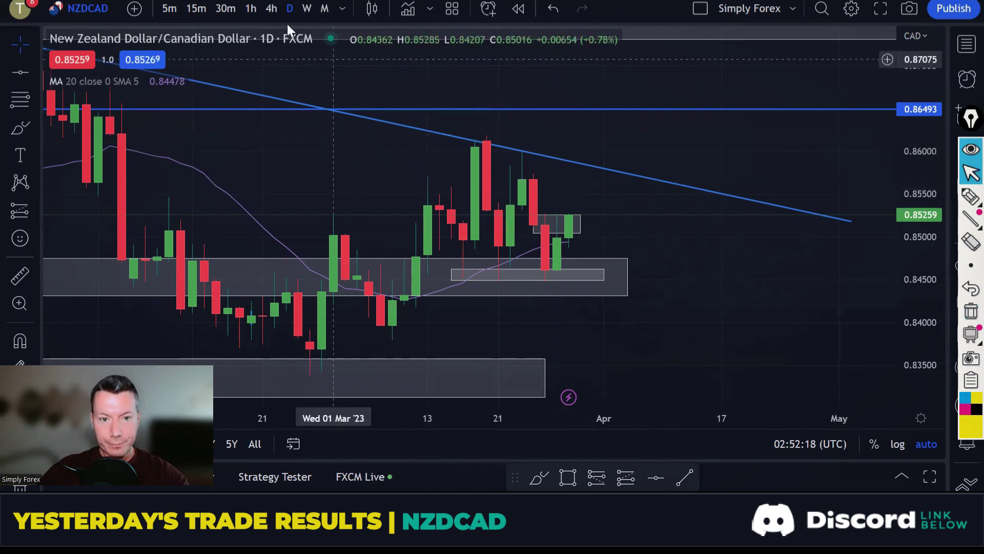
Check the 1-hour timeframe, return to daily, circle the red 27 March candle with a downward arrow beside it, and clear the marks.
left_click(253, 8)
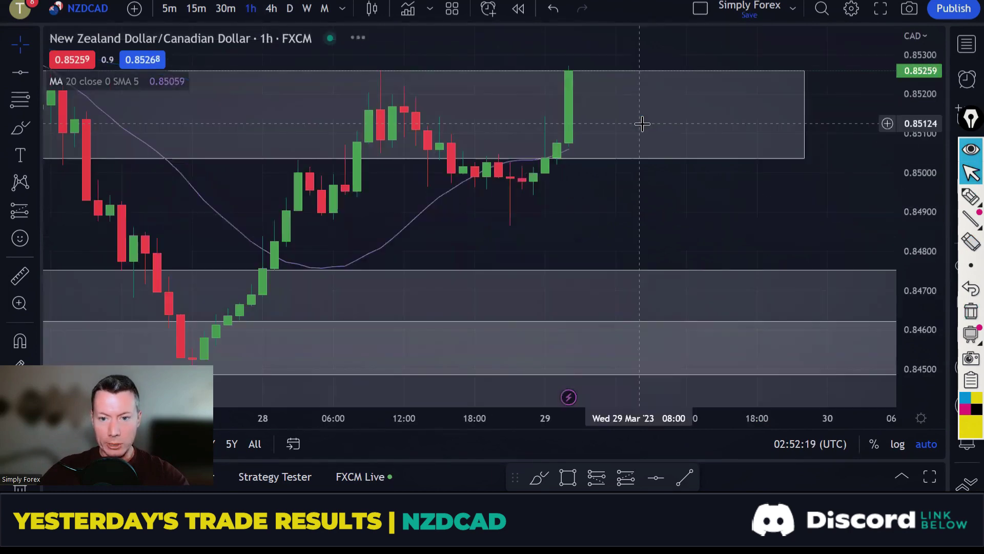
left_click(289, 8)
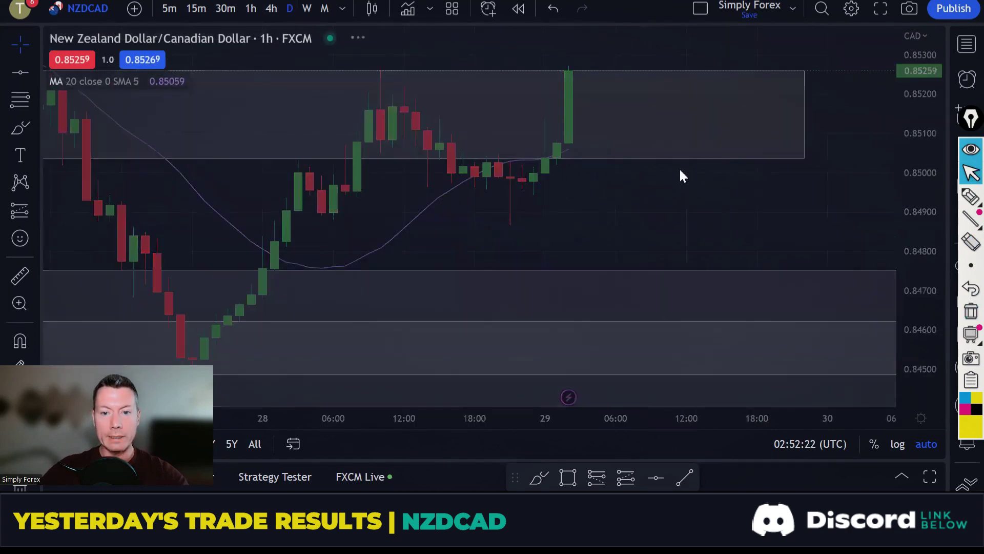
left_click(966, 200)
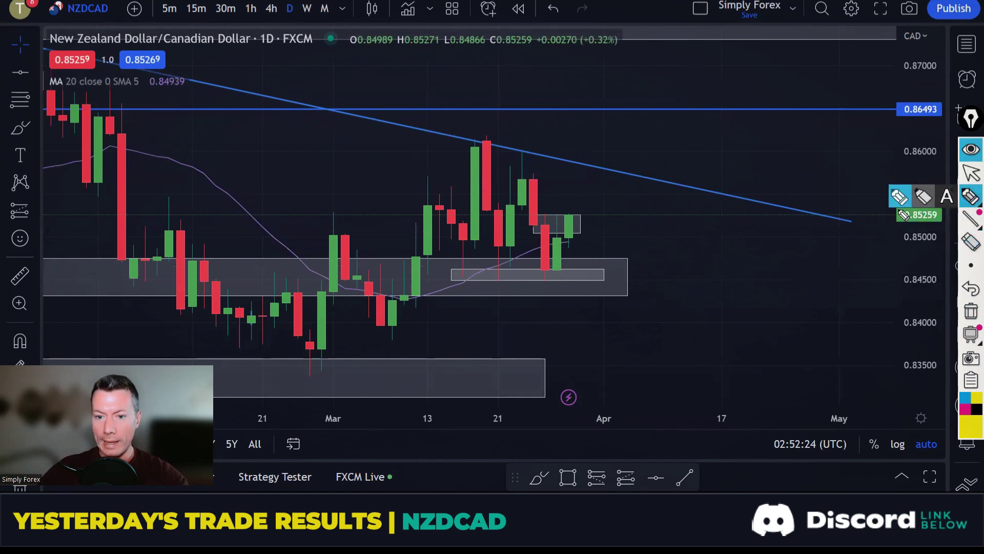
mouse_move(547, 212)
left_mouse_down()
mouse_move(531, 228)
mouse_move(540, 280)
mouse_move(561, 231)
left_mouse_up()
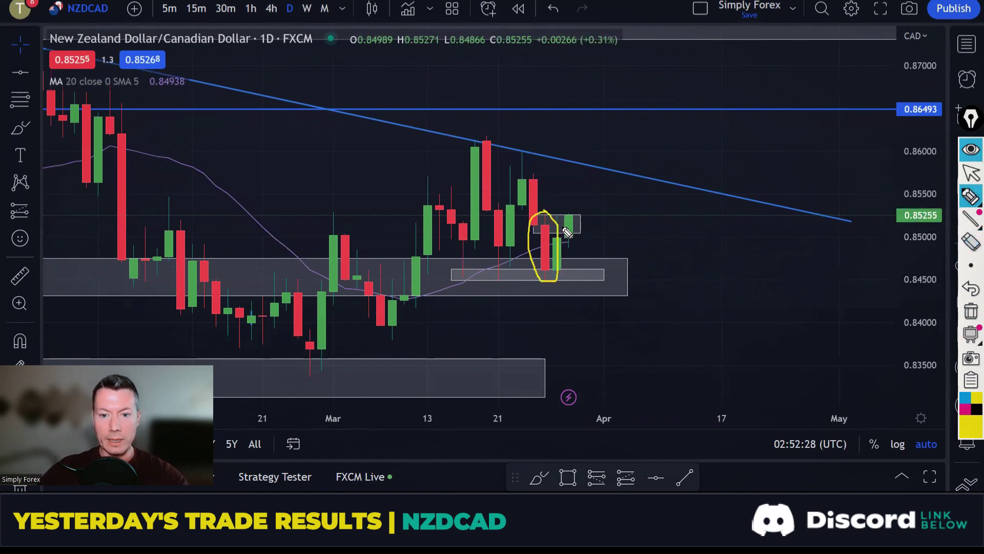
mouse_move(583, 252)
left_mouse_down()
mouse_move(591, 275)
mouse_move(580, 274)
left_mouse_up()
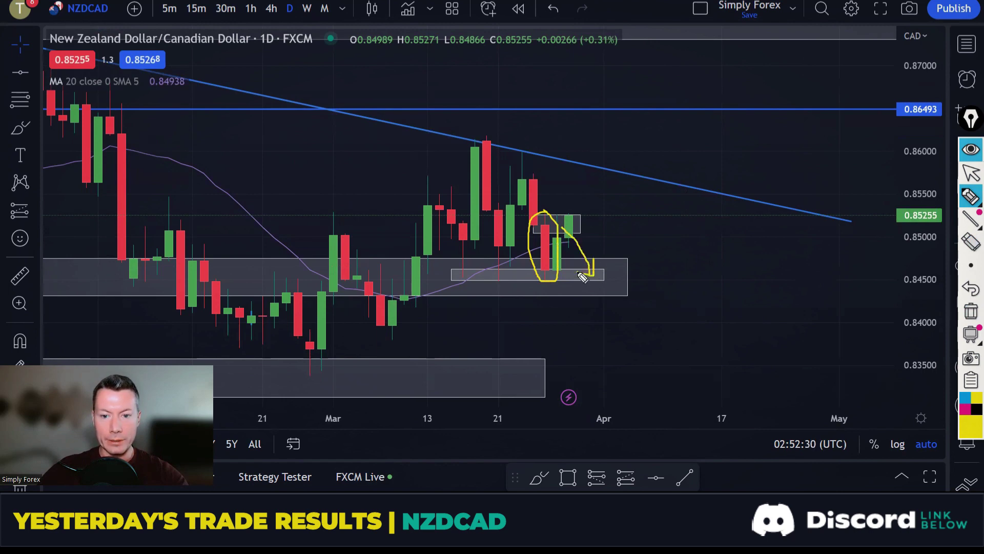
left_click(971, 311)
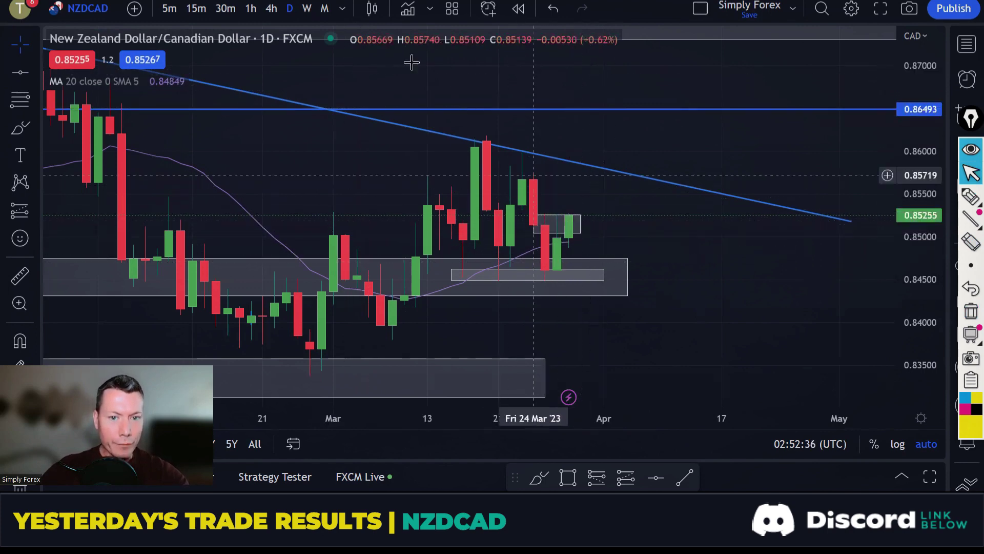
On the 1-hour timeframe, circle the long-wicked 28 March candles at about 07:00 and 10:00, and clear the circles.
left_click(251, 8)
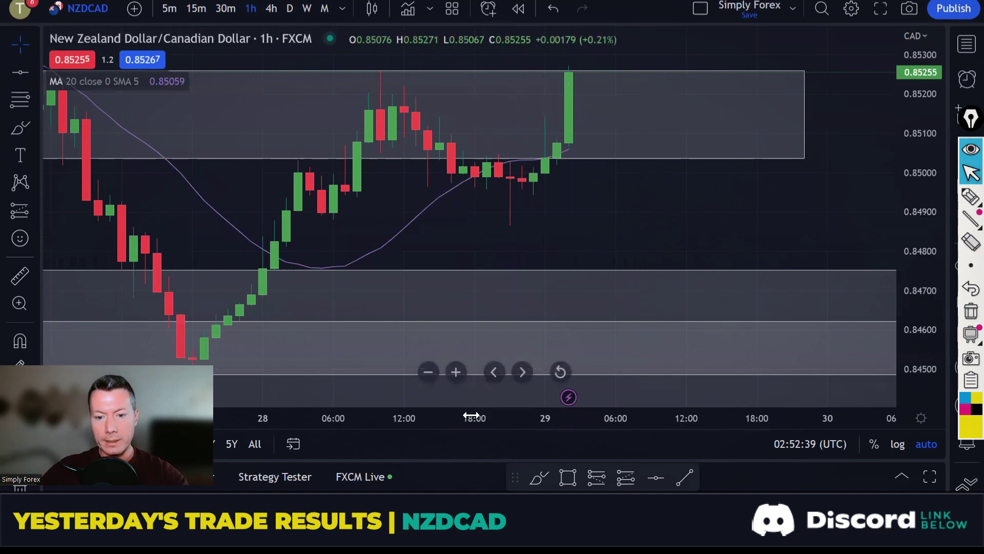
left_click_drag(470, 415, 535, 429)
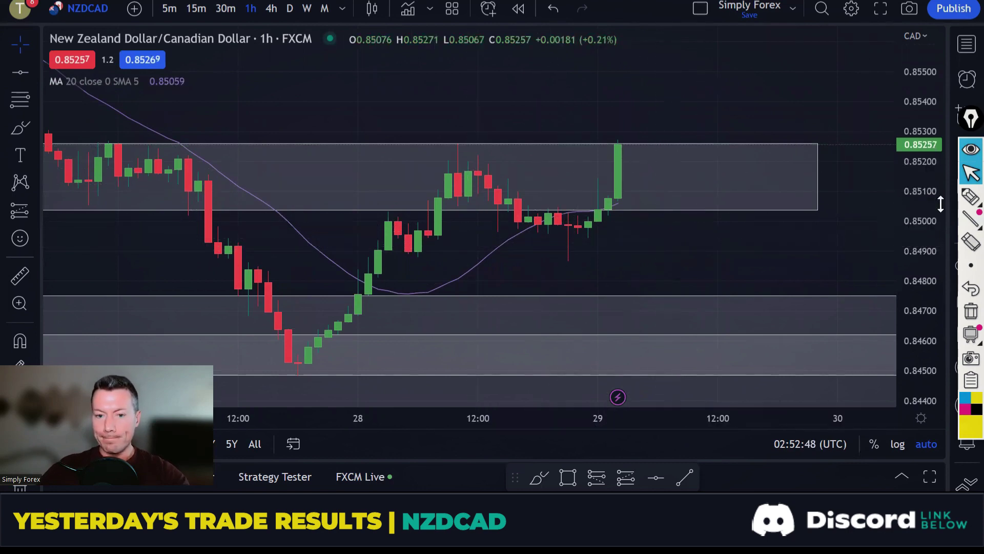
left_click(970, 196)
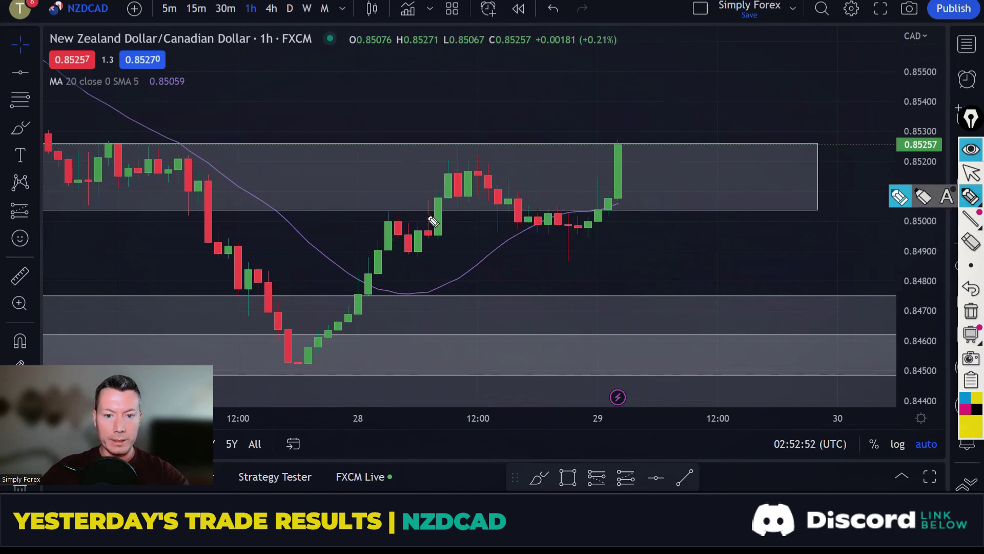
mouse_move(435, 202)
left_mouse_down()
mouse_move(416, 241)
mouse_move(433, 244)
mouse_move(444, 214)
left_mouse_up()
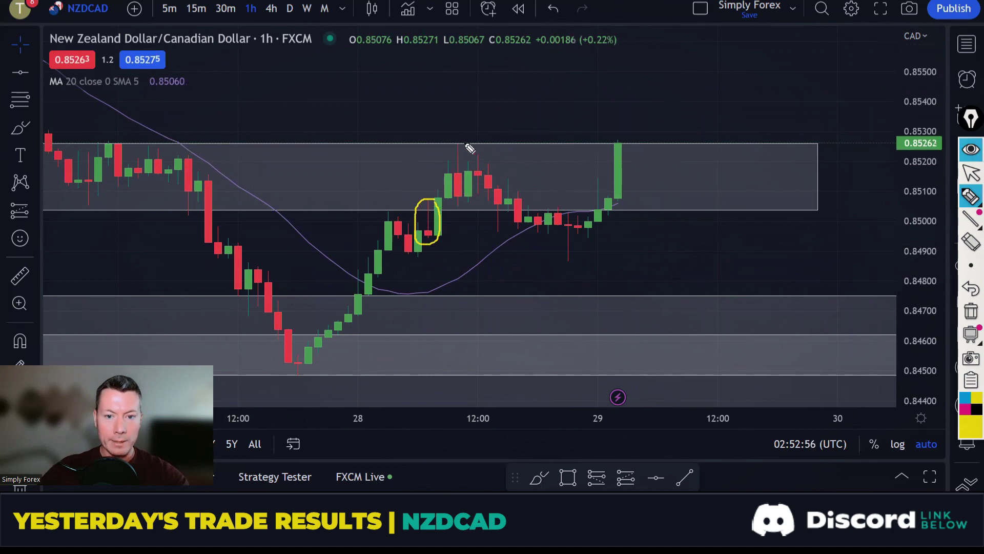
mouse_move(466, 145)
left_mouse_down()
mouse_move(445, 180)
mouse_move(461, 207)
mouse_move(473, 175)
mouse_move(467, 148)
left_mouse_up()
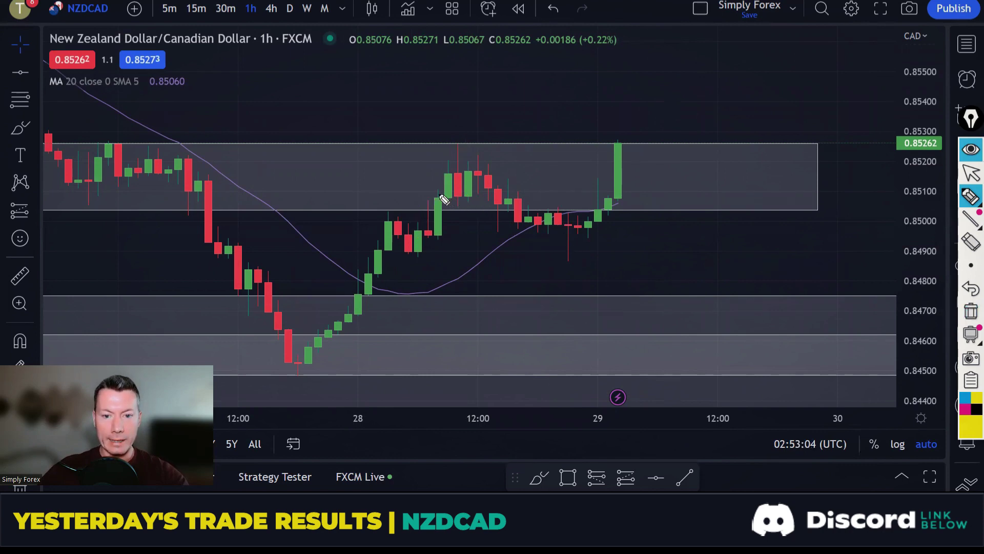
Mark levels below and above the 28 March 10:00 candle, draw a downward arrow to the earlier swing-low level, and clear the marks.
left_click_drag(440, 195, 479, 196)
left_click_drag(437, 139, 467, 138)
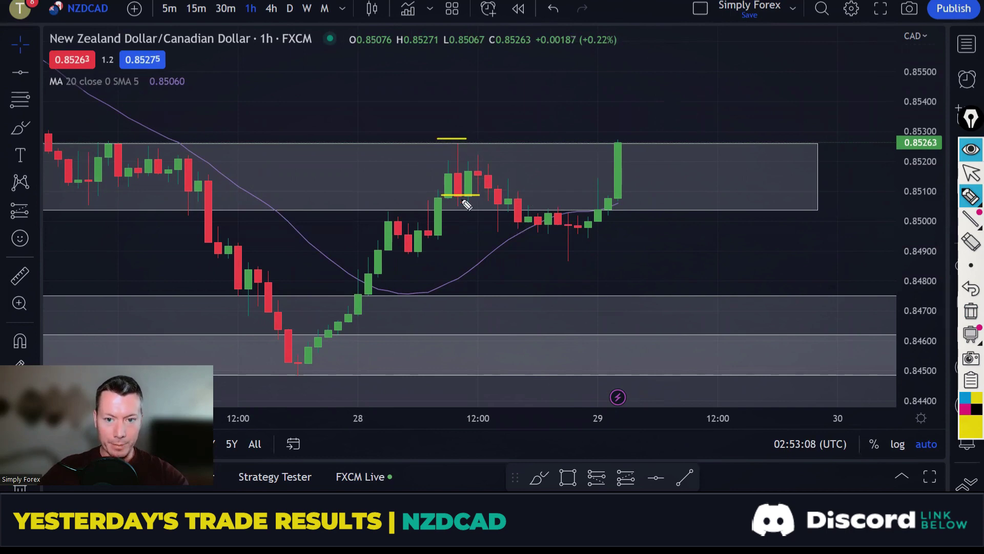
mouse_move(493, 198)
left_mouse_down()
mouse_move(567, 237)
mouse_move(572, 263)
mouse_move(561, 261)
left_mouse_up()
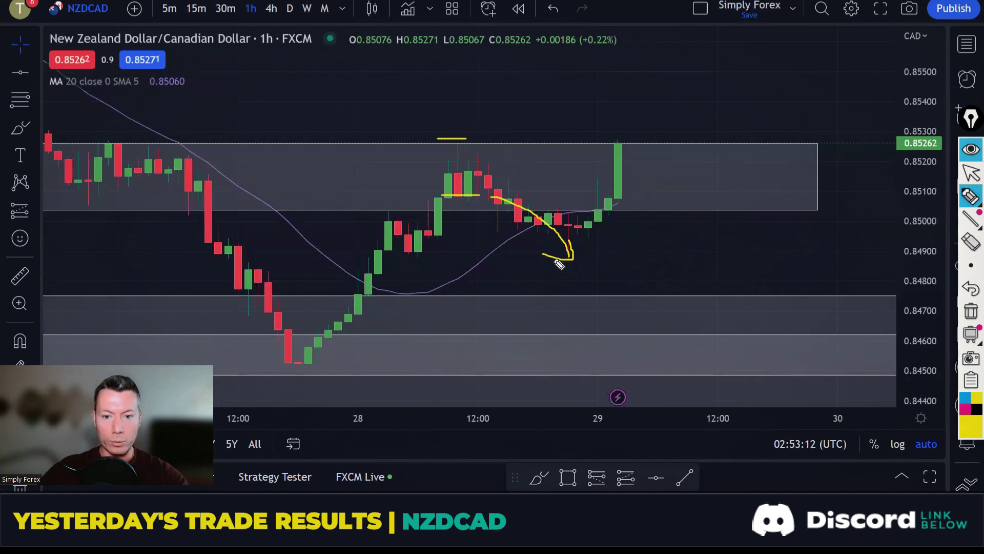
left_click_drag(387, 253, 428, 253)
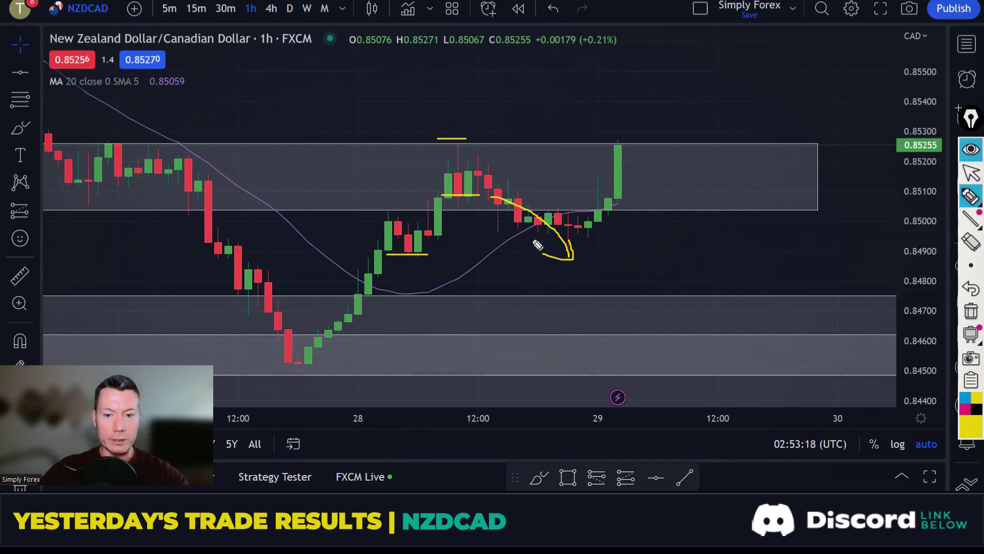
left_click_drag(527, 257, 574, 259)
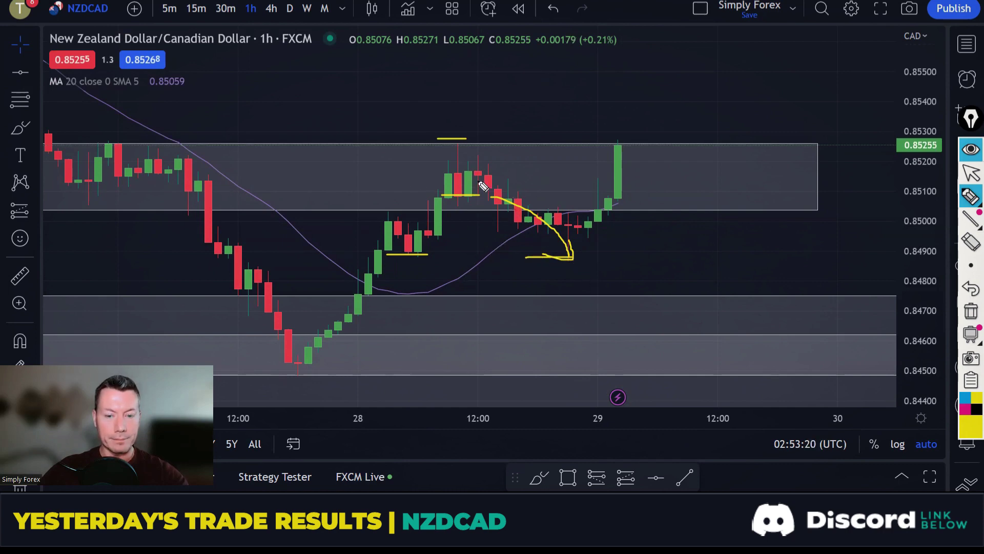
left_click(969, 311)
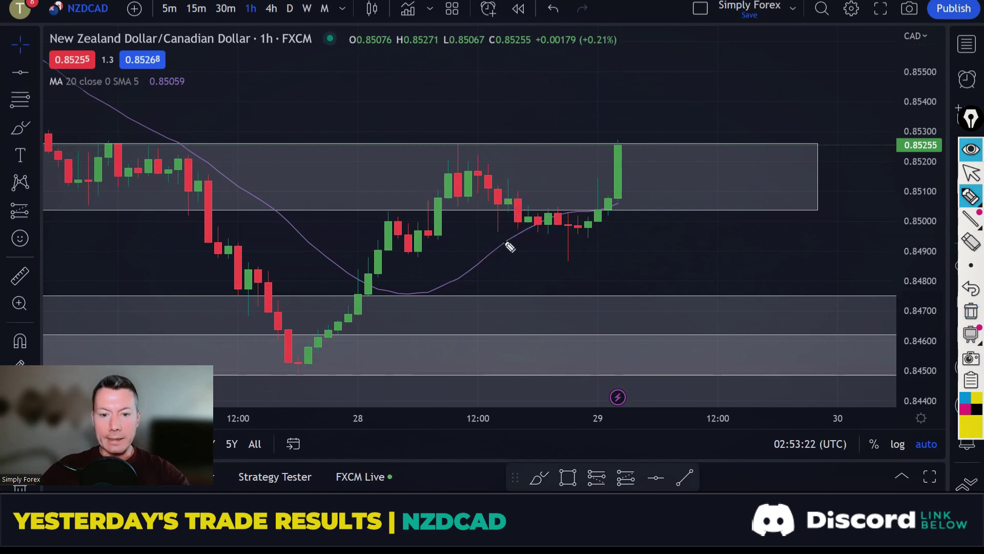
Circle the 28 March 07:00 and 10:00 signal candles with the chart's own Brush tool and leave drawing mode.
mouse_move(966, 213)
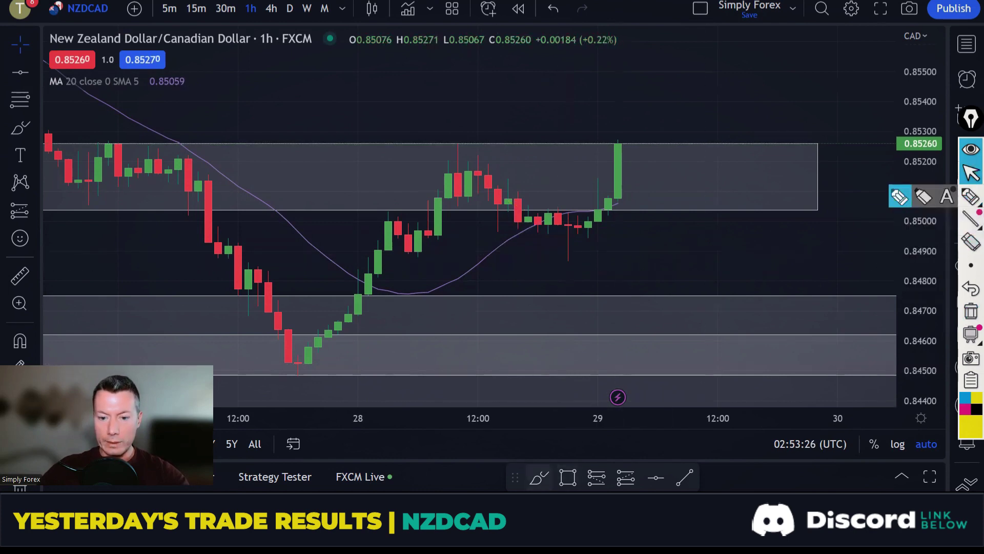
left_click(539, 477)
mouse_move(437, 202)
left_mouse_down()
mouse_move(422, 210)
mouse_move(428, 241)
mouse_move(434, 199)
left_mouse_up()
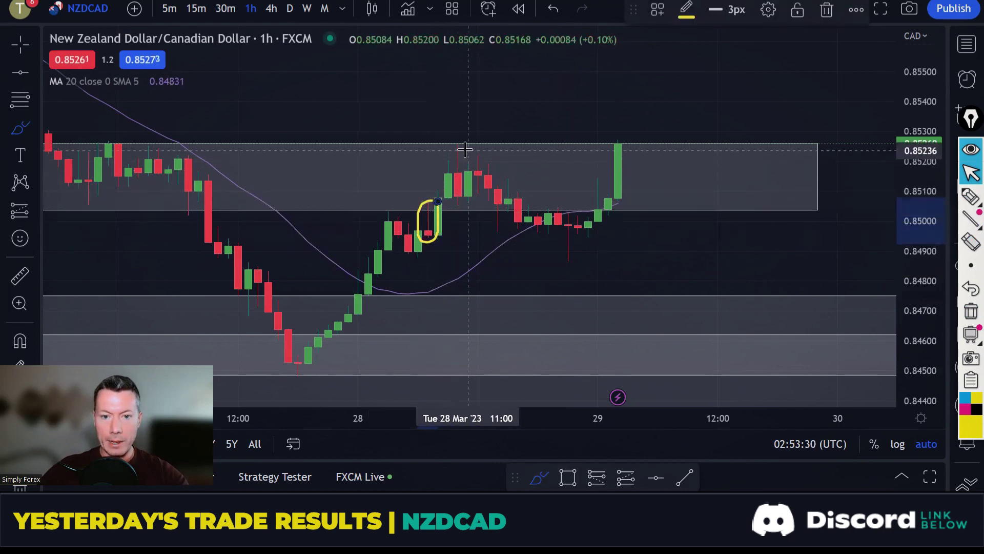
mouse_move(464, 147)
left_mouse_down()
mouse_move(450, 155)
mouse_move(449, 208)
mouse_move(472, 188)
mouse_move(467, 146)
left_mouse_up()
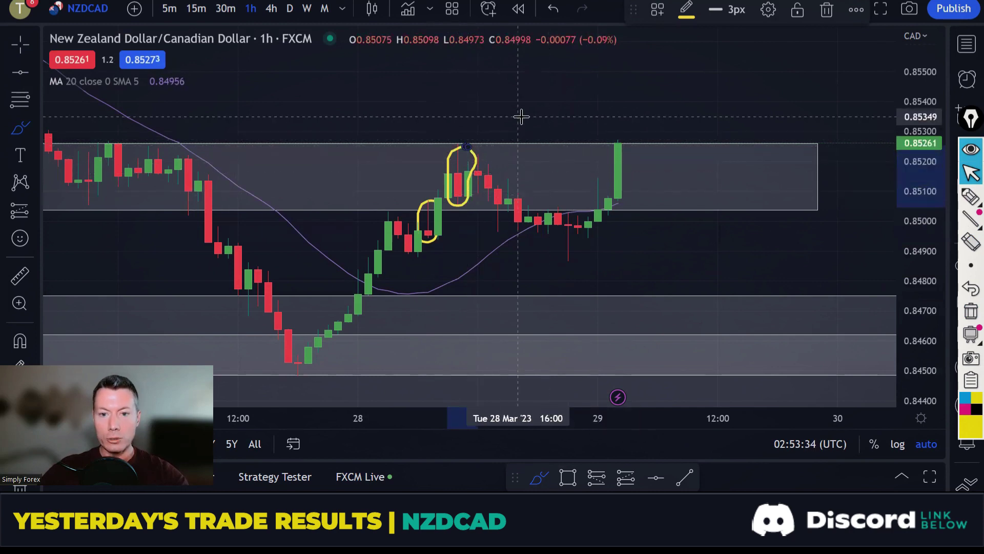
right_click(499, 109)
left_click(384, 107)
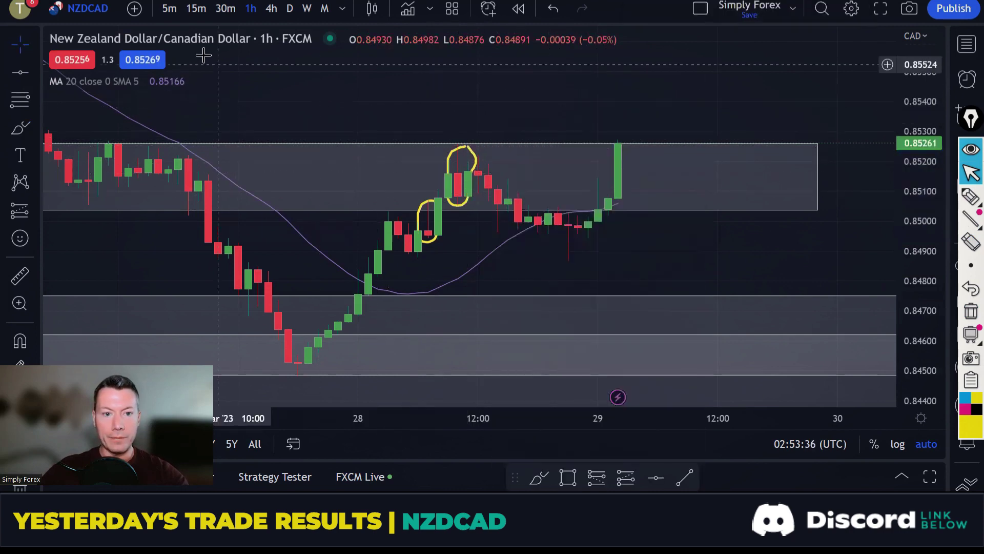
On the 15-minute timeframe, bring the two circled areas into view and remove the brush circle around the 06:00–08:00 candles.
left_click(196, 8)
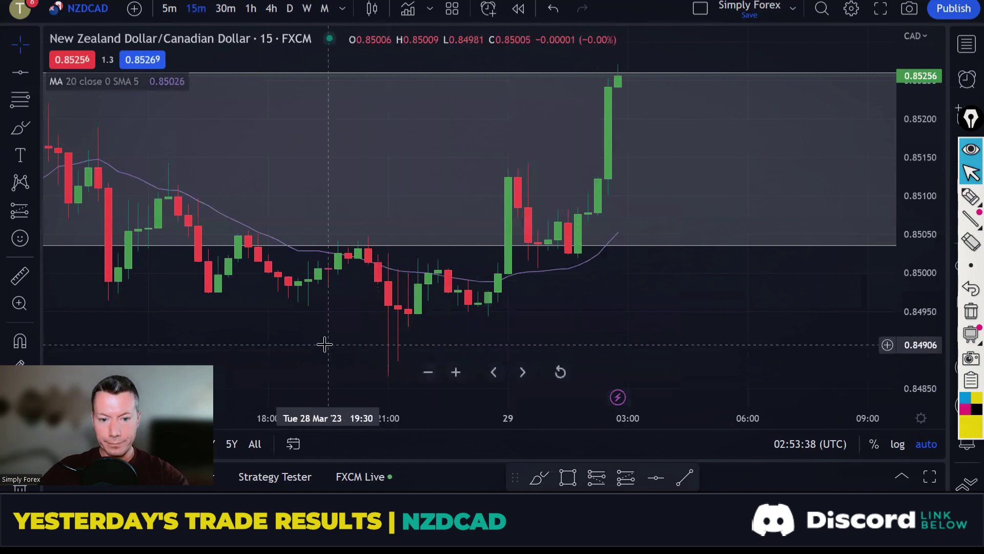
left_click_drag(323, 345, 549, 329)
left_click_drag(417, 286, 582, 274)
left_click_drag(349, 241, 576, 256)
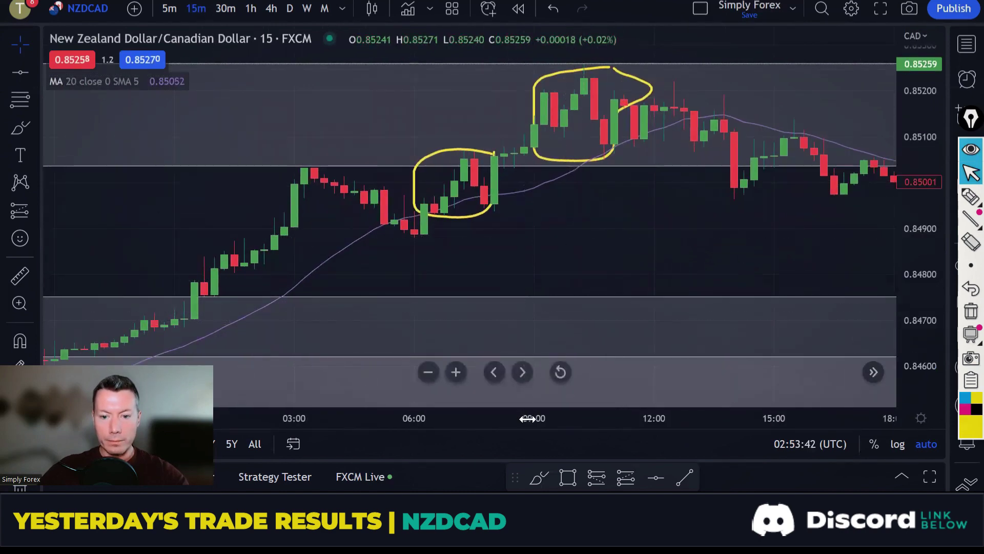
left_click_drag(529, 414, 447, 437)
left_click_drag(533, 242, 636, 245)
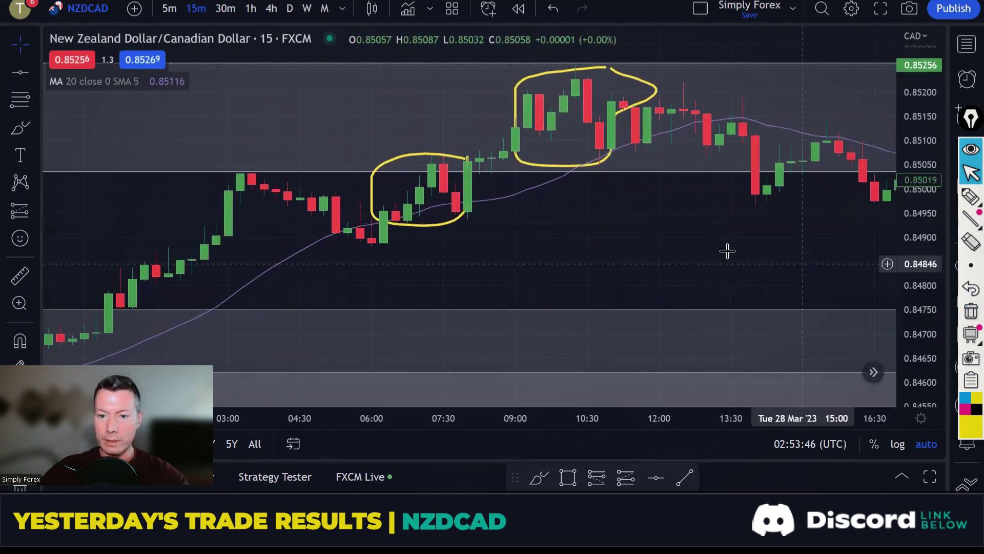
right_click(430, 232)
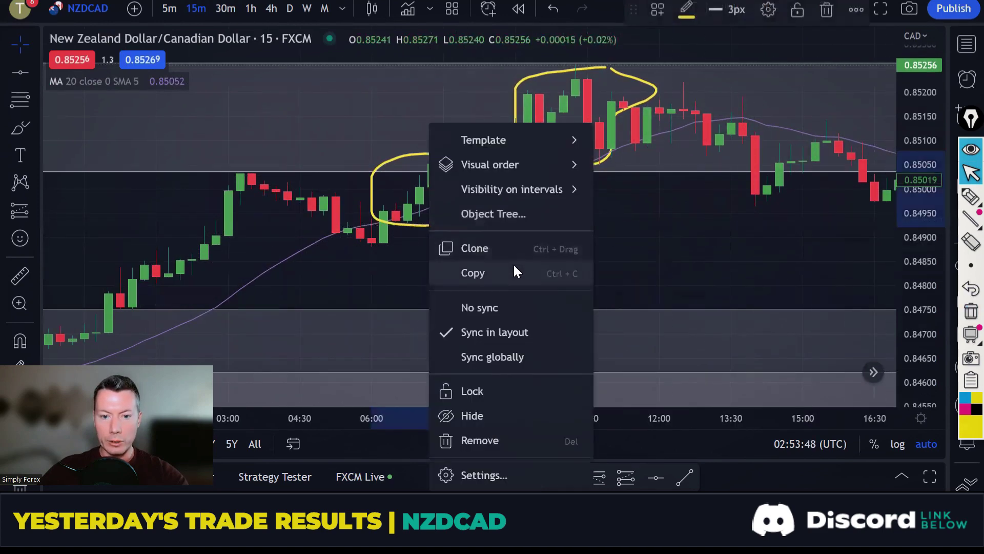
left_click(476, 438)
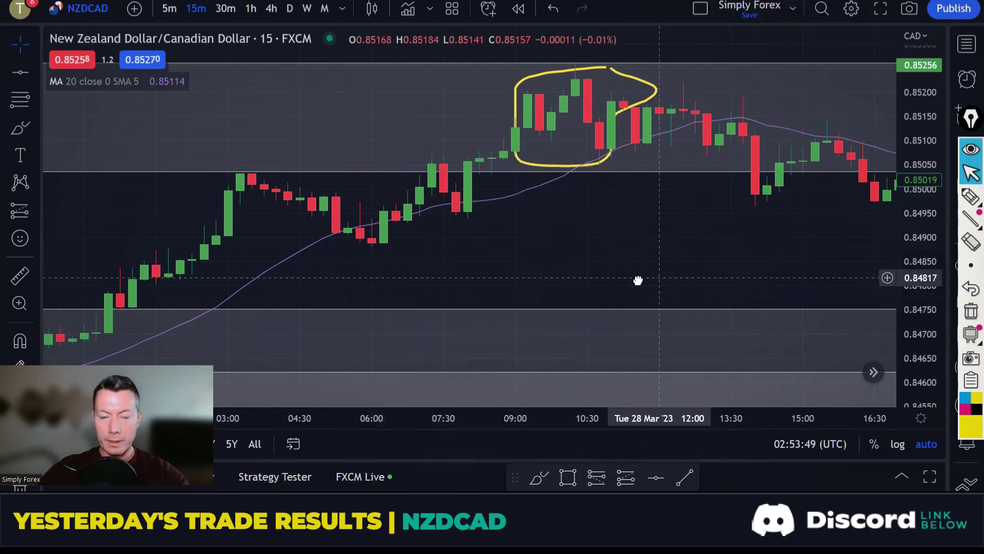
Trace the rising waves with the pen up to about 09:00, underline the swing lows near 06:00 and 07:45, and clear the pen marks.
scroll(639, 278, "right", 2)
left_click(970, 197)
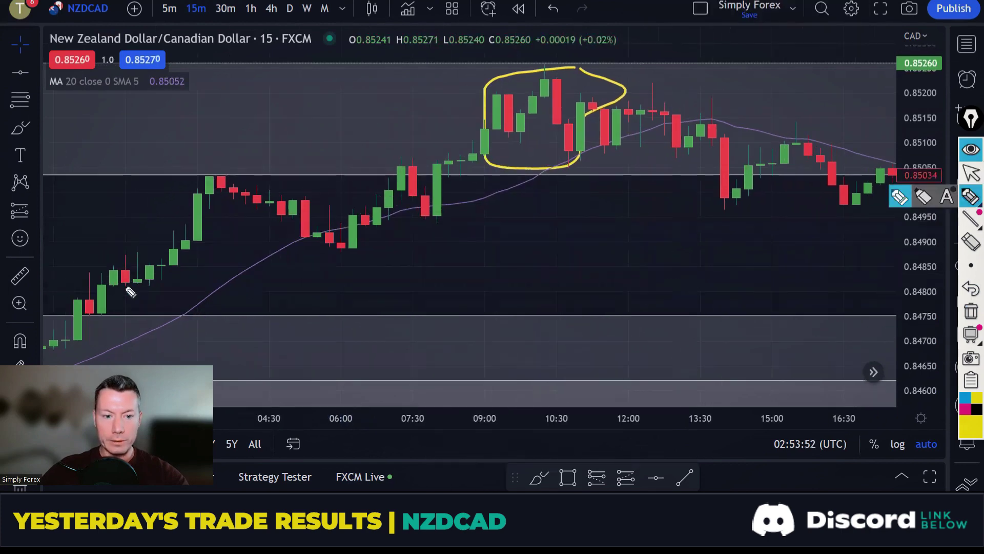
mouse_move(128, 290)
left_mouse_down()
mouse_move(218, 172)
mouse_move(330, 245)
mouse_move(380, 195)
mouse_move(429, 214)
mouse_move(464, 177)
mouse_move(490, 108)
left_mouse_up()
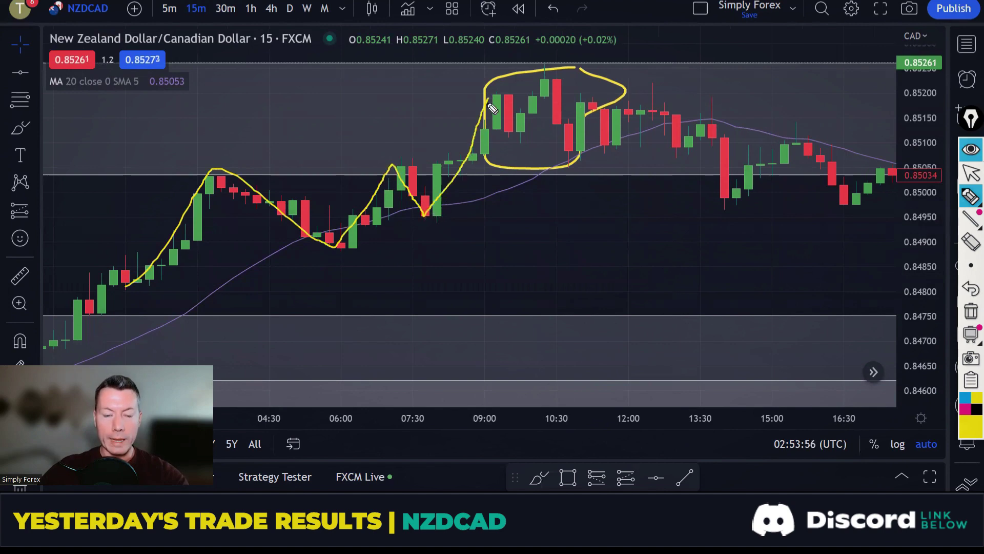
left_click_drag(308, 250, 379, 251)
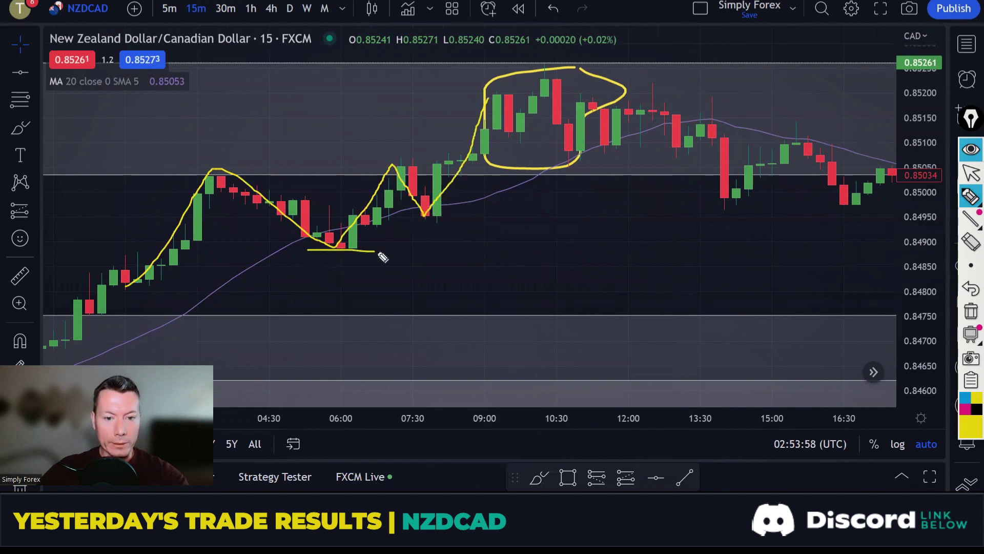
left_click_drag(413, 217, 463, 218)
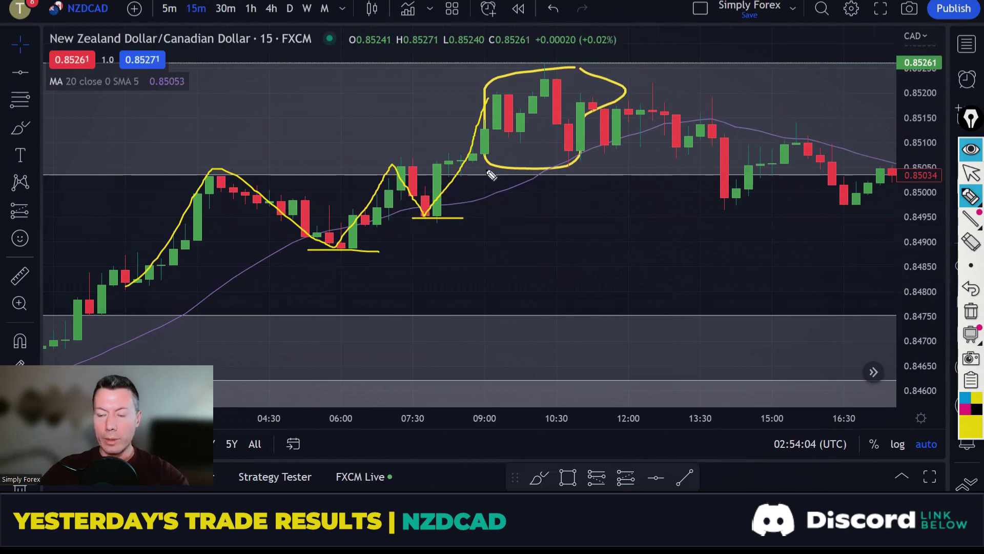
left_click(967, 310)
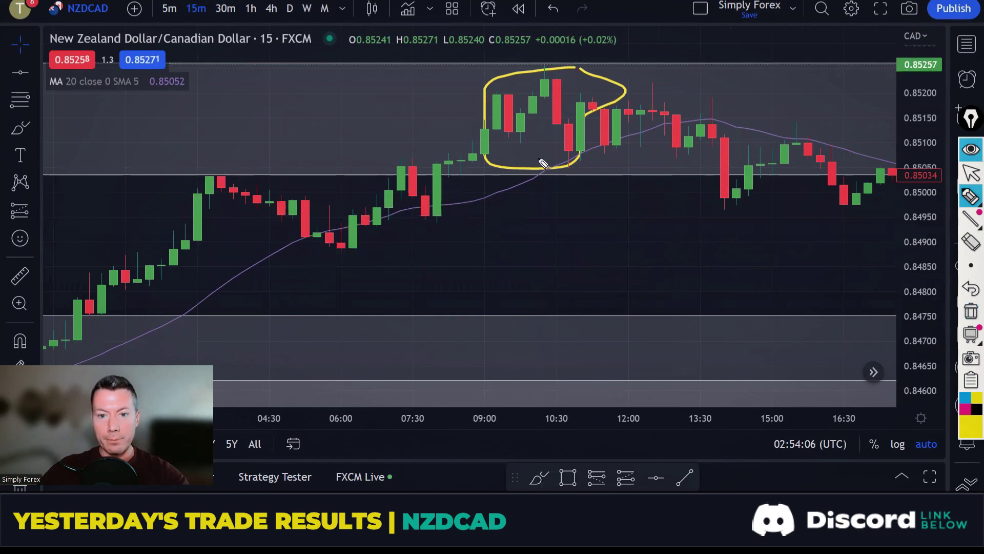
Remove the remaining brush circle, trace the waves from the 06:00 low through the 10:15 peak, and underline the two lows around it.
right_click(588, 76)
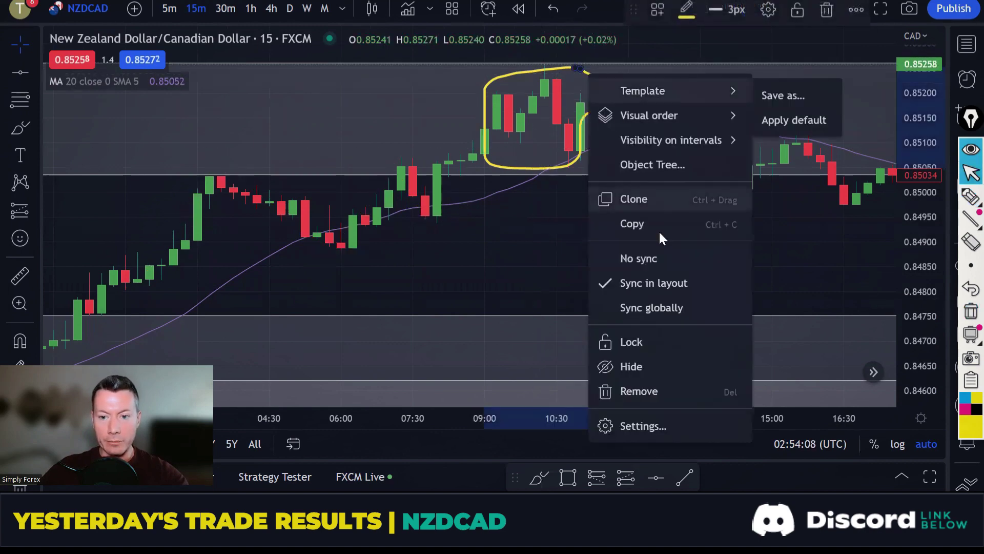
left_click(639, 390)
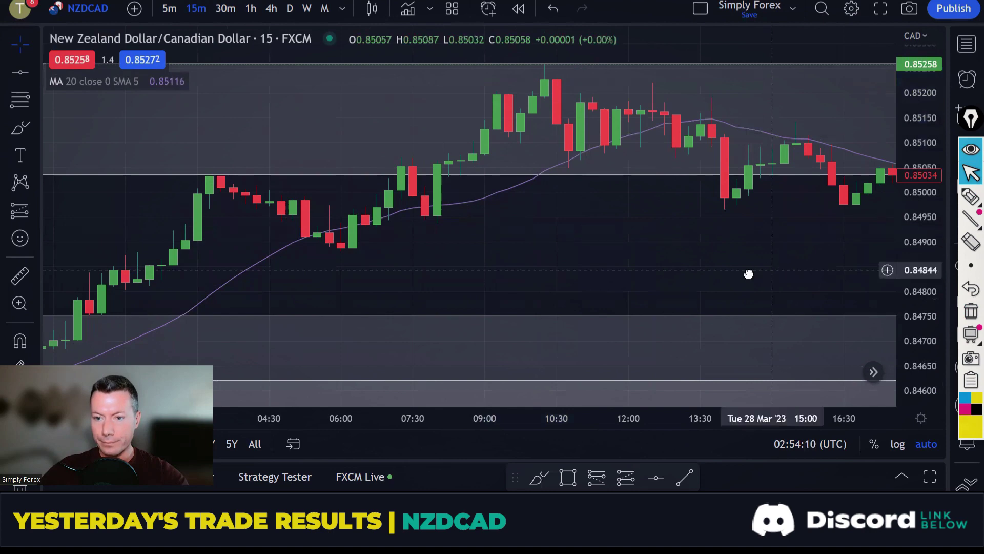
left_click_drag(749, 275, 651, 290)
left_click(970, 196)
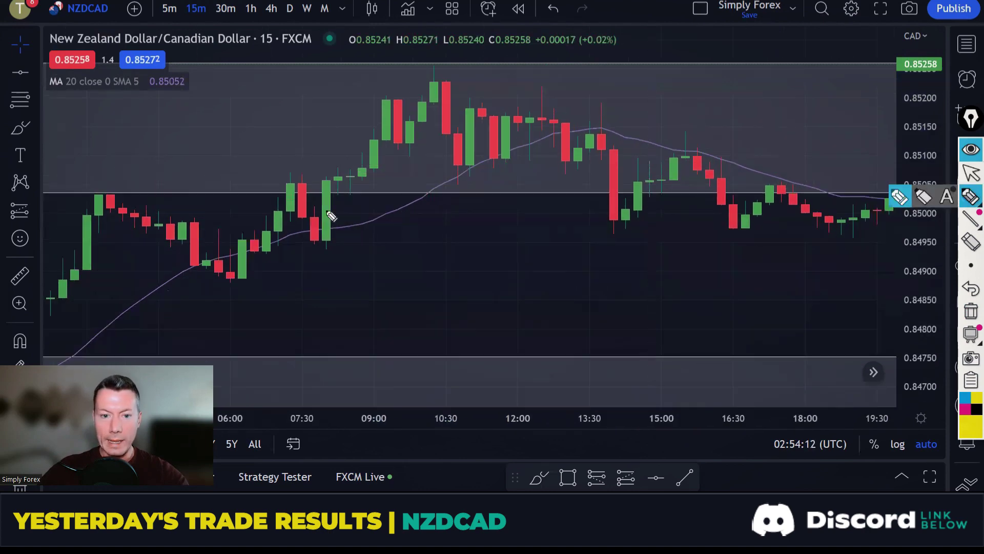
mouse_move(236, 275)
left_mouse_down()
mouse_move(281, 195)
mouse_move(318, 234)
mouse_move(378, 99)
mouse_move(439, 78)
left_mouse_up()
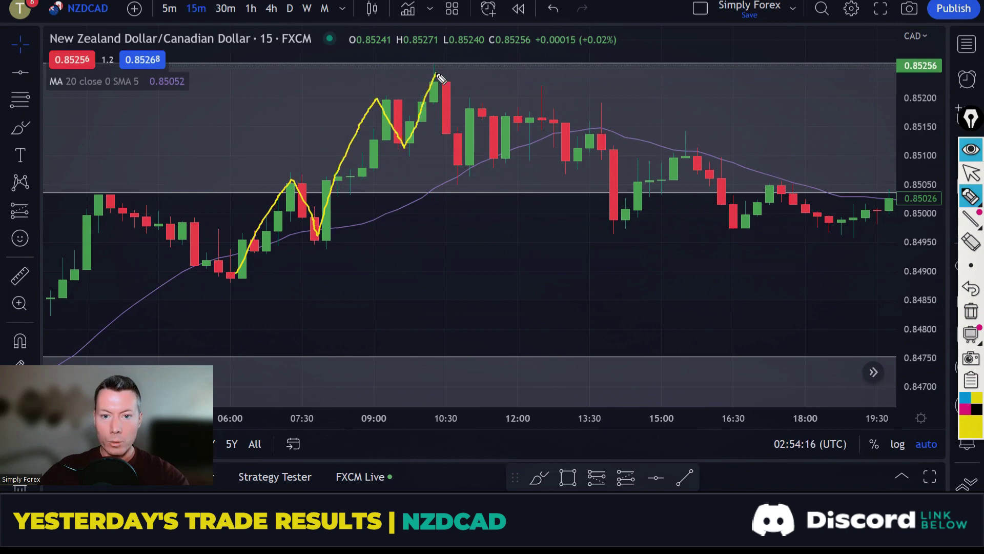
mouse_move(453, 122)
left_mouse_down()
mouse_move(465, 171)
mouse_move(473, 165)
left_mouse_up()
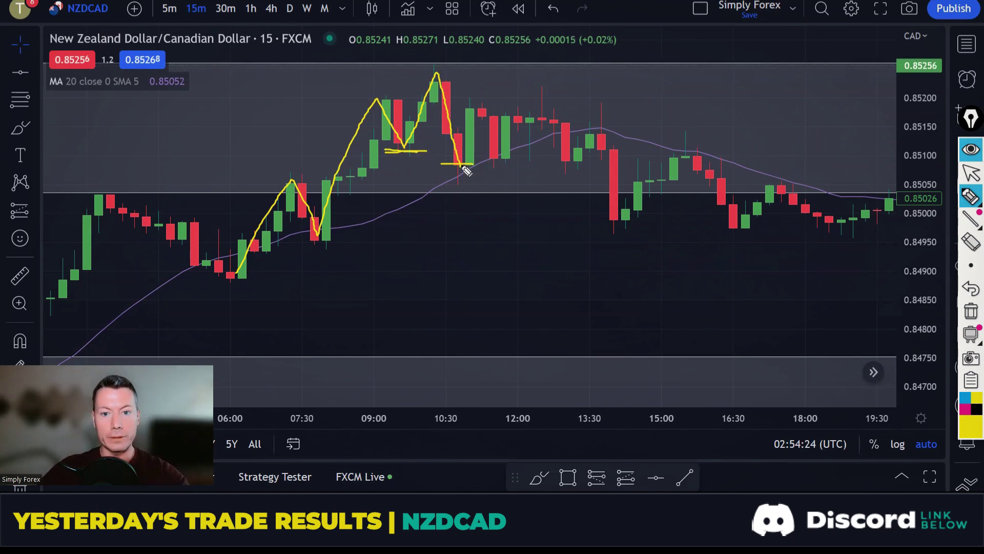
Trace the falling waves from about 10:45 to 18:45, draw a support line under the 10:30–13:15 lows, and clear the pen marks.
mouse_move(464, 168)
left_mouse_down()
mouse_move(485, 107)
mouse_move(522, 156)
mouse_move(546, 133)
mouse_move(616, 213)
left_mouse_up()
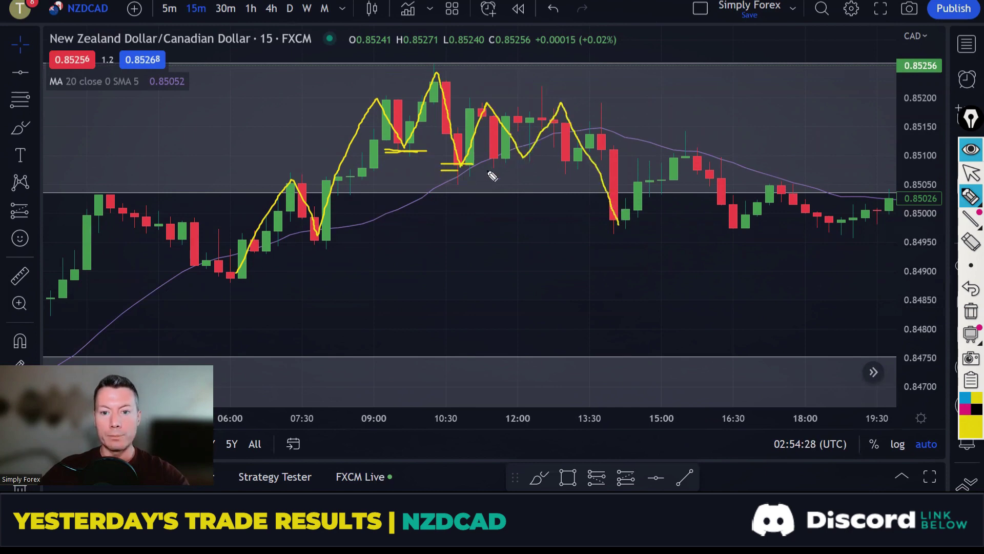
left_click_drag(459, 170, 581, 170)
mouse_move(622, 232)
left_mouse_down()
mouse_move(683, 149)
mouse_move(739, 226)
mouse_move(780, 179)
mouse_move(825, 228)
left_mouse_up()
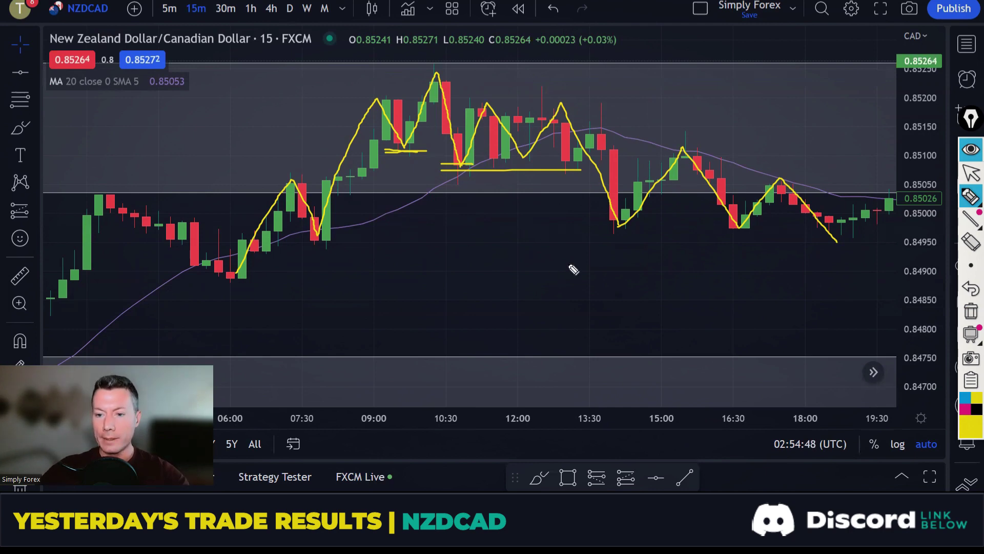
left_click(970, 311)
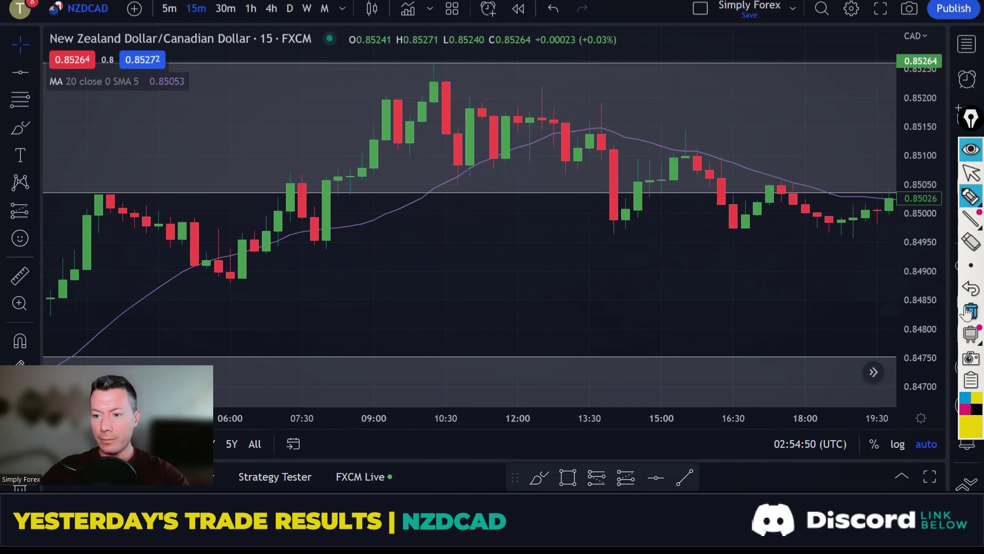
Bring the latest candles into view, underline the low before the 28 March peak, and trace the rise and falling waves to about 21:30.
left_click_drag(824, 293, 475, 288)
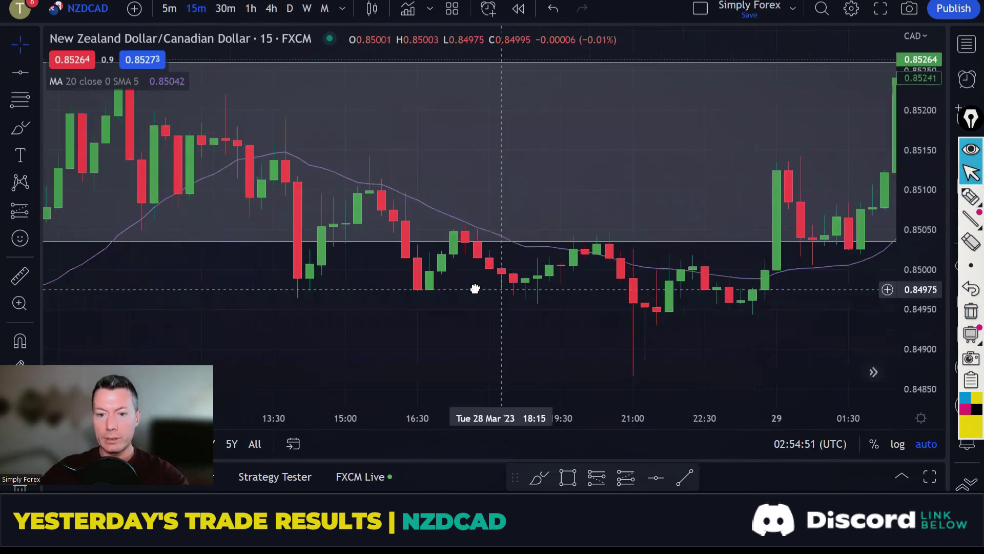
left_click_drag(440, 422, 571, 409)
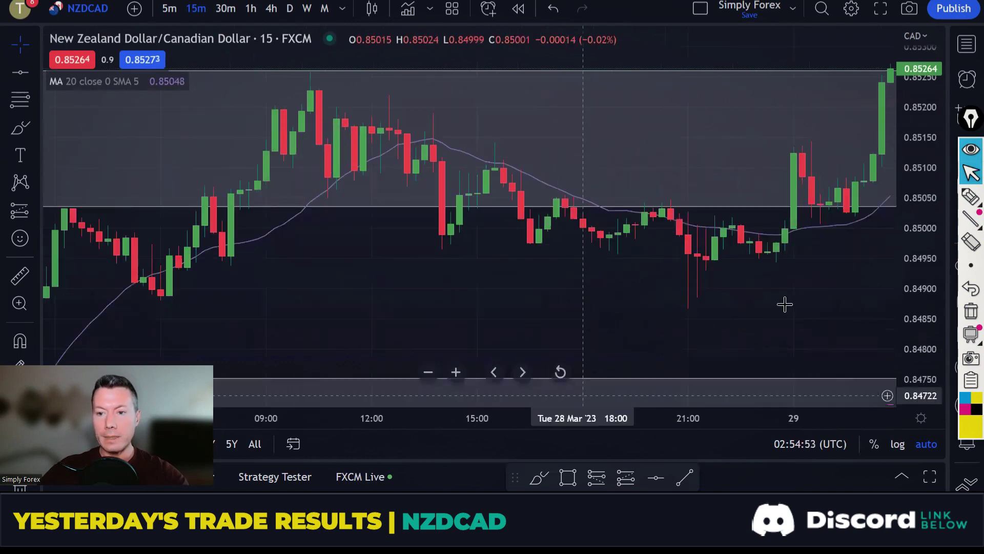
left_click_drag(723, 307, 639, 408)
left_click(967, 196)
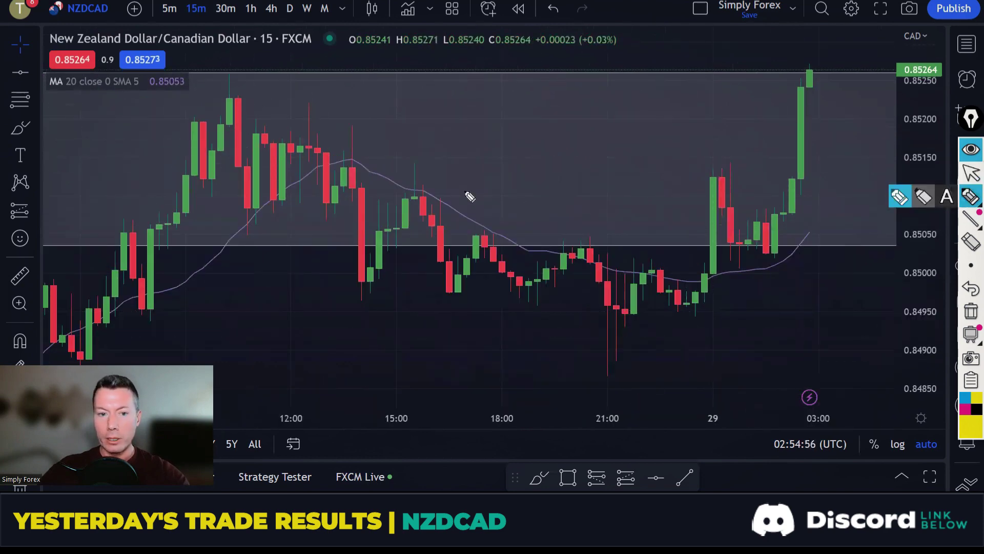
mouse_move(143, 304)
left_mouse_down()
mouse_move(211, 128)
mouse_move(235, 129)
mouse_move(256, 217)
left_mouse_up()
left_click_drag(205, 186, 224, 184)
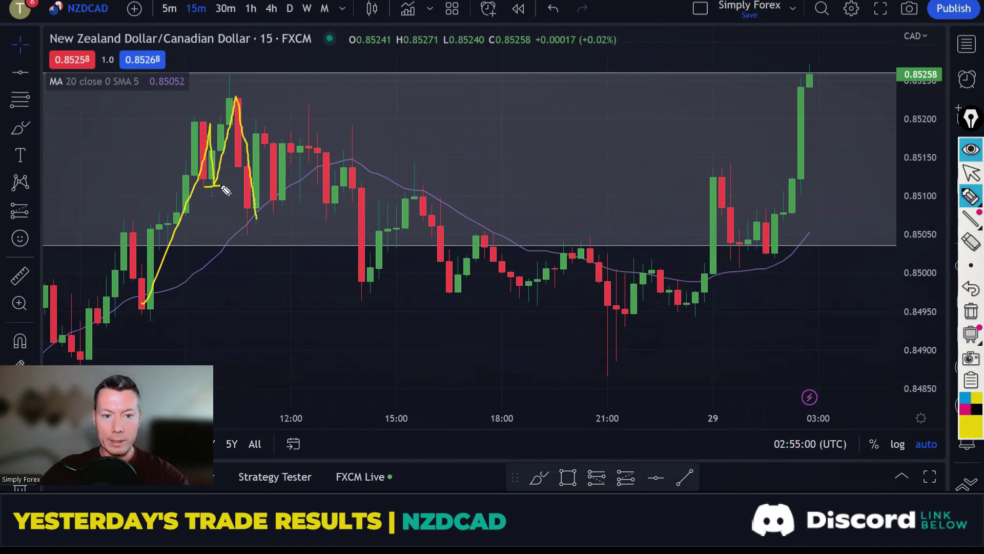
mouse_move(257, 218)
left_mouse_down()
mouse_move(299, 134)
mouse_move(364, 281)
mouse_move(414, 187)
mouse_move(454, 289)
mouse_move(487, 252)
left_mouse_up()
mouse_move(514, 289)
left_mouse_down()
mouse_move(584, 250)
mouse_move(631, 317)
left_mouse_up()
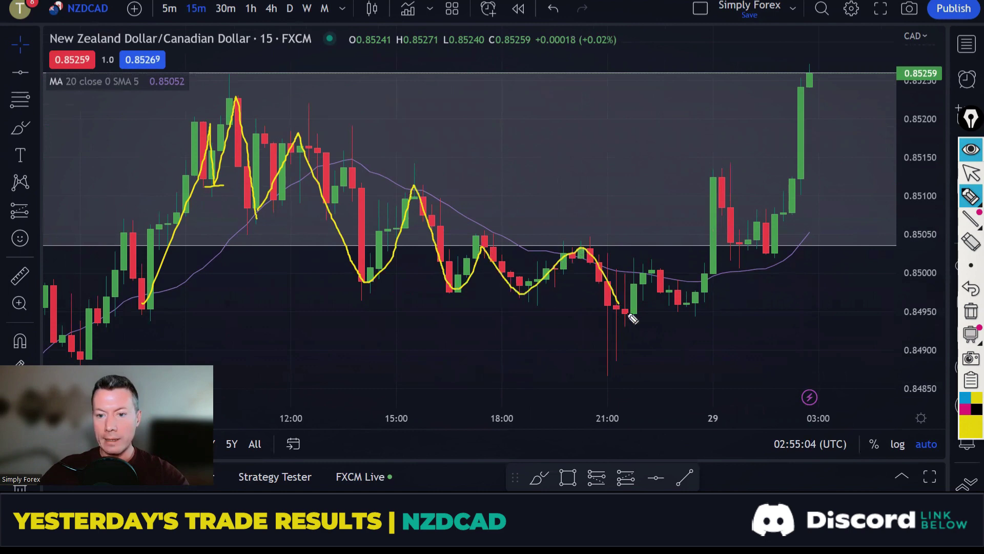
Draw a line above the 22:15 swing high, trace the rally to the latest candle with an upward arrow, and clear the pen marks.
left_click_drag(652, 272, 697, 310)
left_click_drag(626, 257, 689, 256)
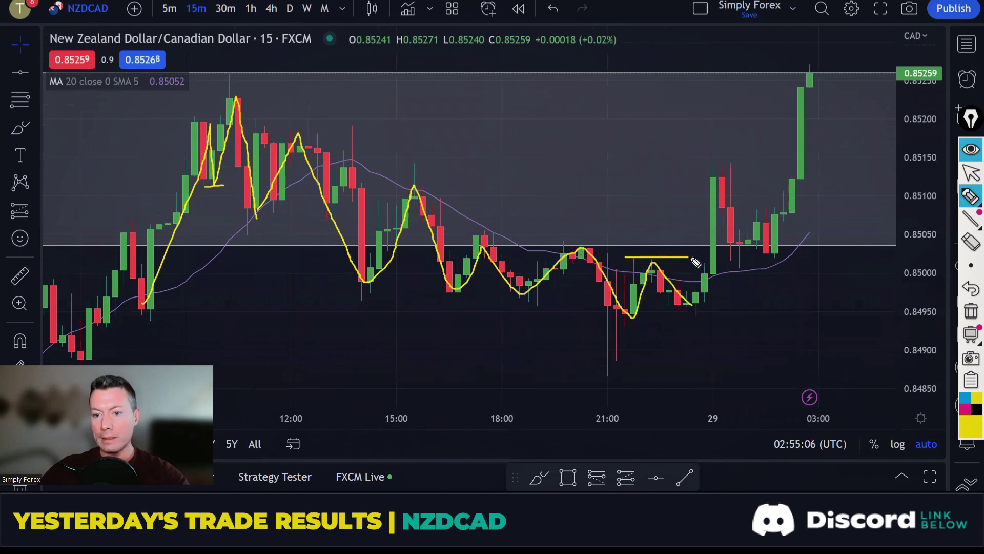
mouse_move(708, 295)
left_mouse_down()
mouse_move(718, 187)
mouse_move(776, 250)
mouse_move(823, 101)
left_mouse_up()
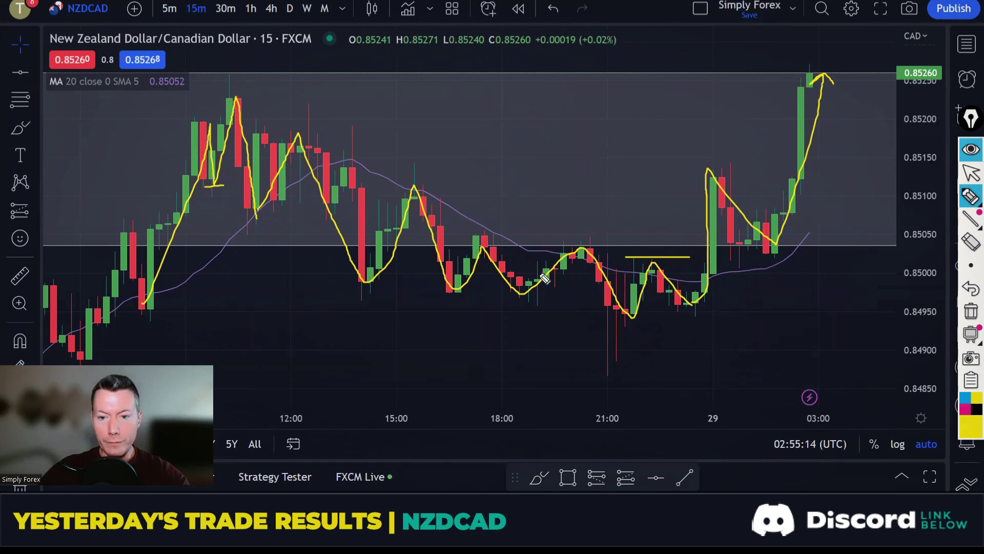
left_click(971, 311)
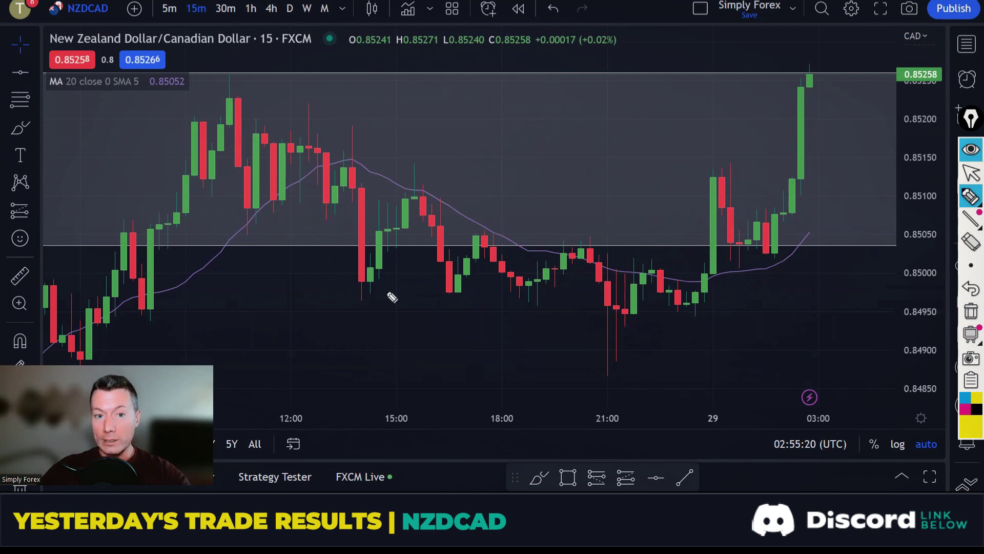
left_click_drag(371, 302, 527, 311)
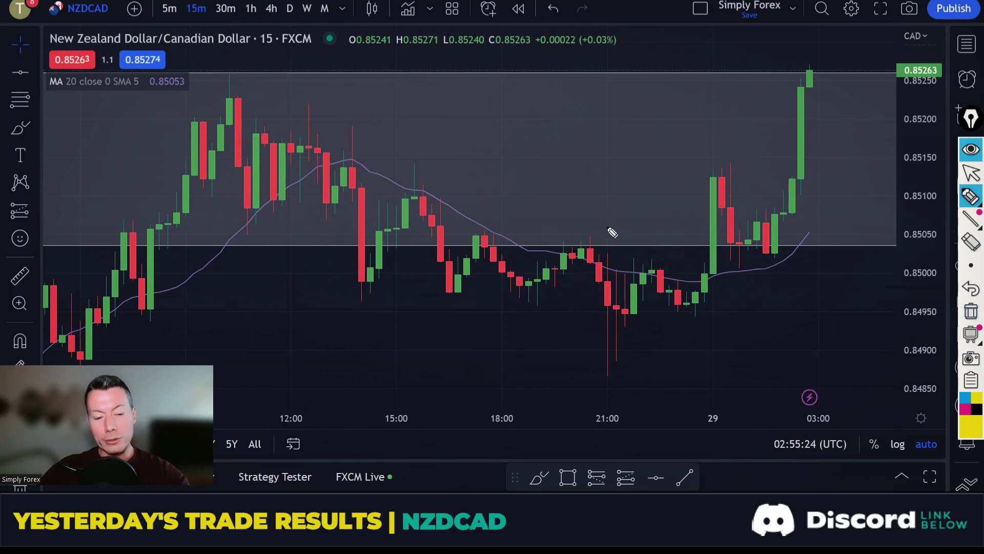
key("Escape")
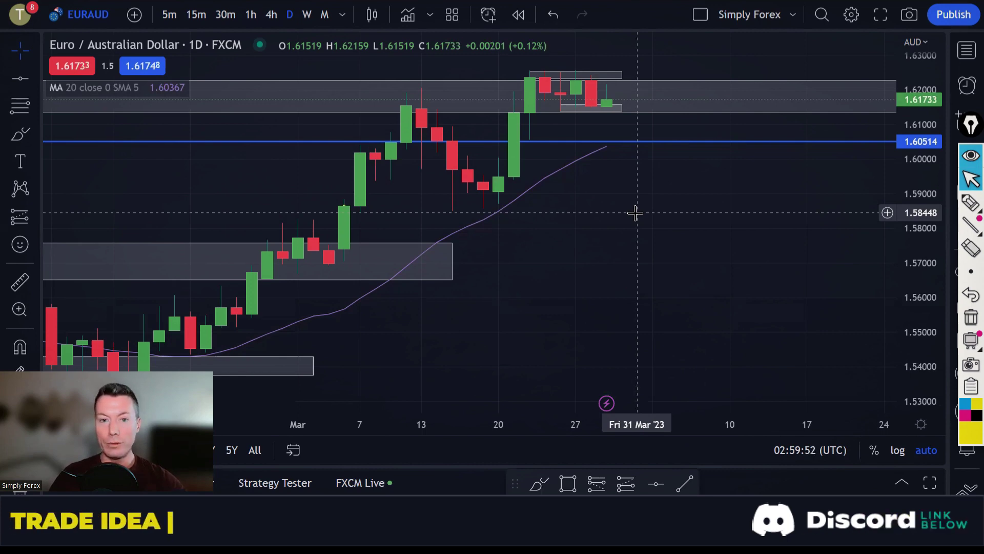
On the EURAUD weekly chart, underline the latest highs and the two peaks around early 2022 in the resistance zone, and clear the marks.
left_click(306, 14)
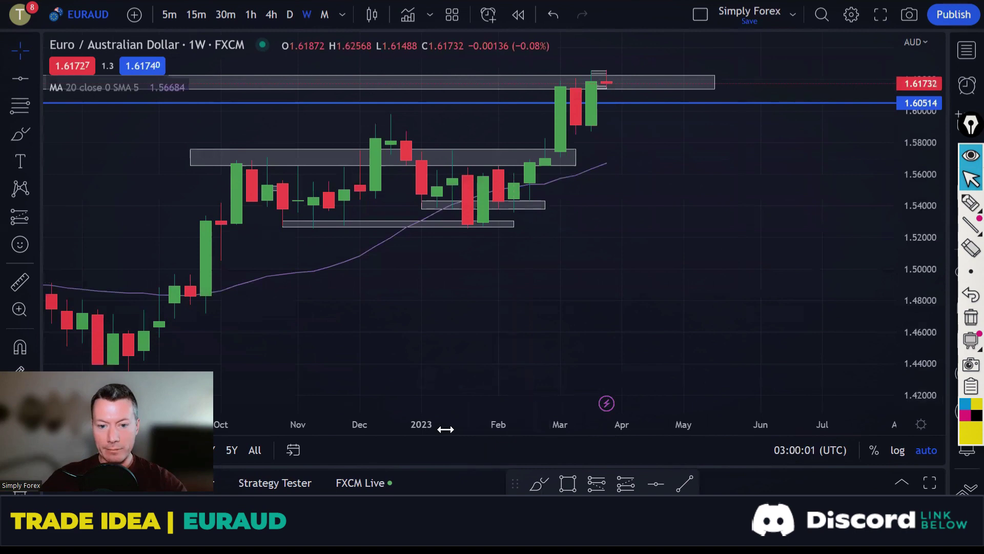
left_click_drag(446, 428, 671, 420)
scroll(671, 420, "down", 2)
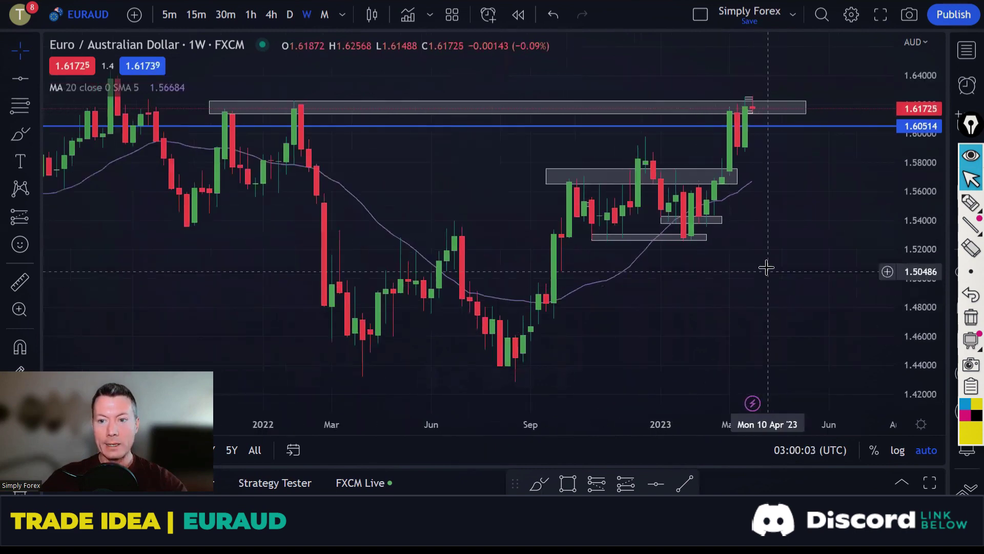
scroll(775, 261, "right", 2)
left_click(967, 204)
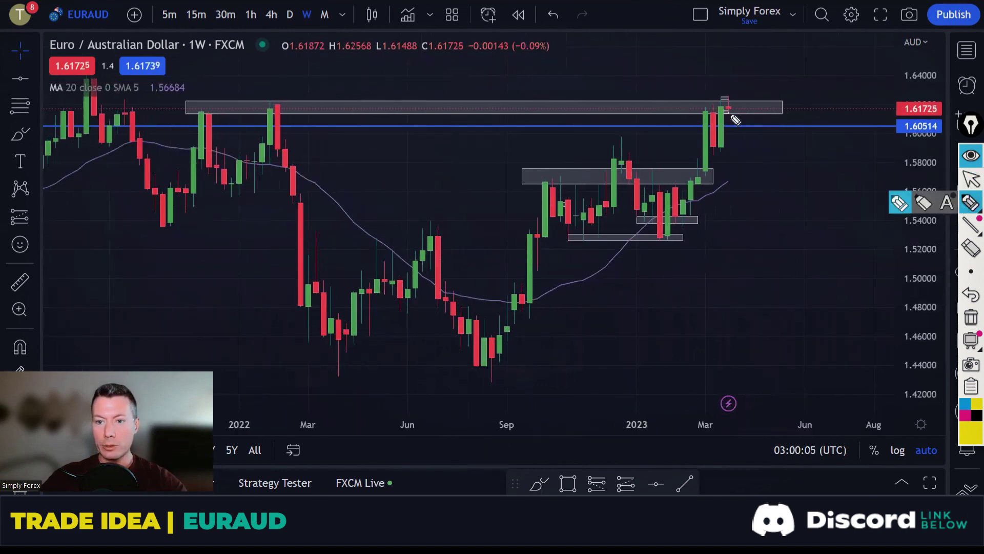
left_click_drag(698, 109, 739, 109)
left_click_drag(266, 109, 281, 111)
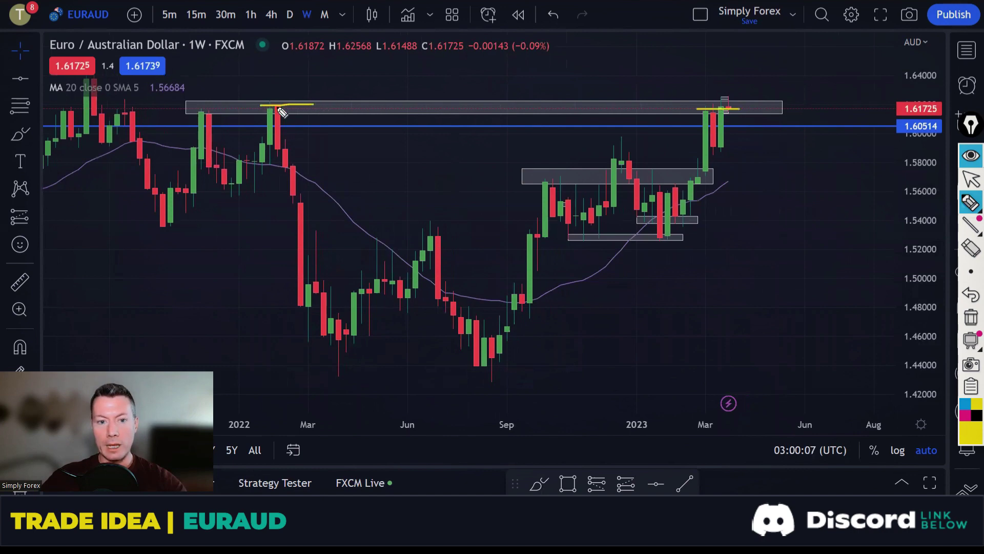
left_click_drag(195, 110, 236, 110)
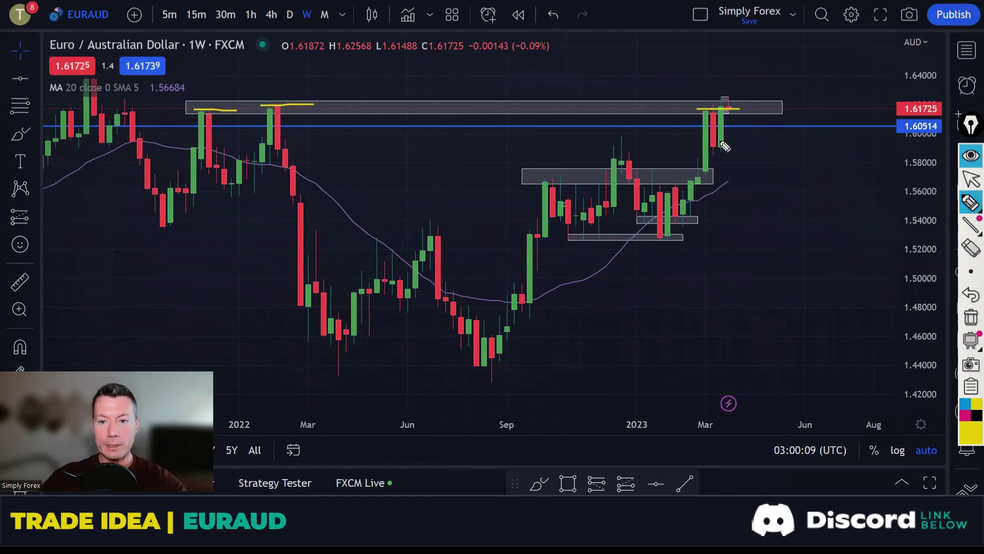
left_click(971, 316)
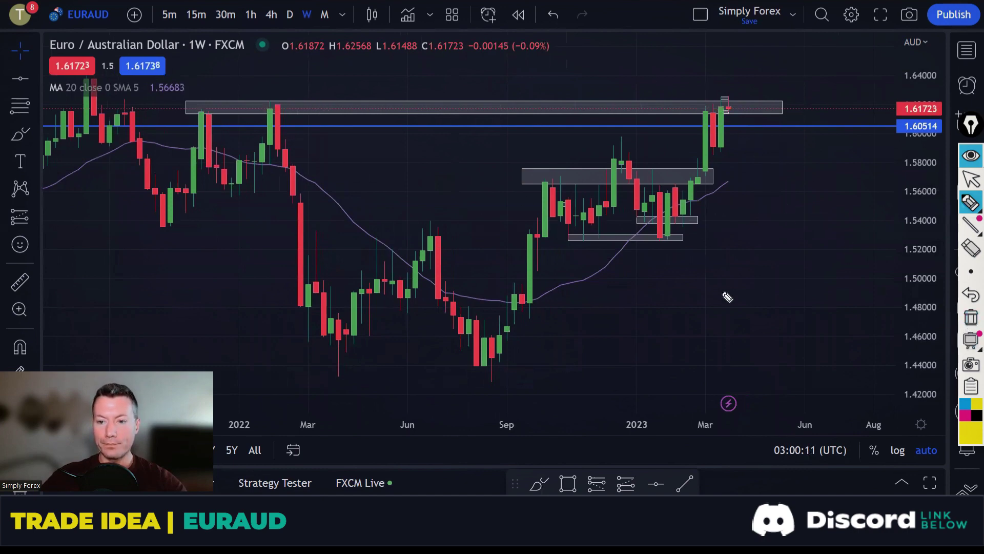
On the daily chart, trace the rise from the early-March low, the pullback before 20 March, and the rally into the resistance zone.
scroll(705, 287, "up", 5)
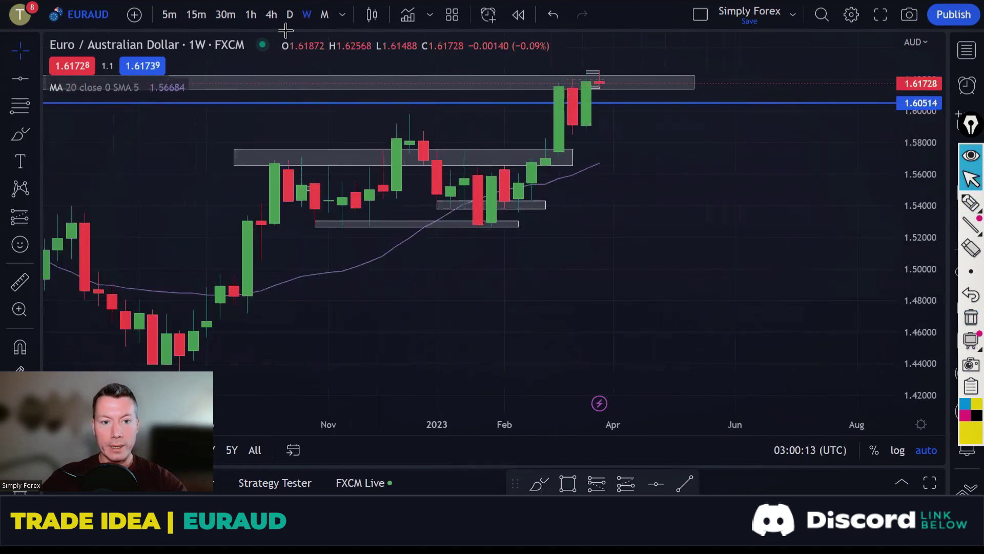
left_click(290, 14)
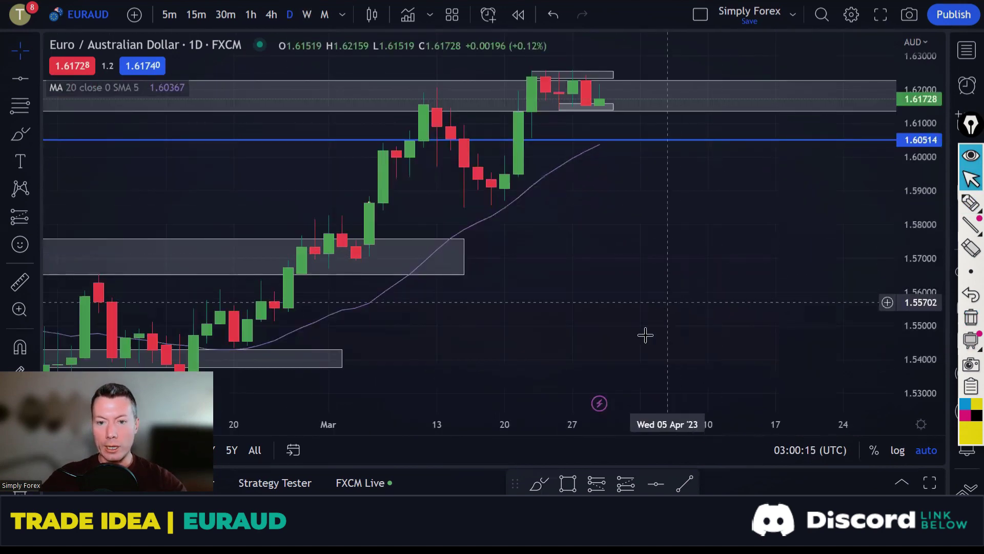
left_click_drag(569, 428, 697, 258)
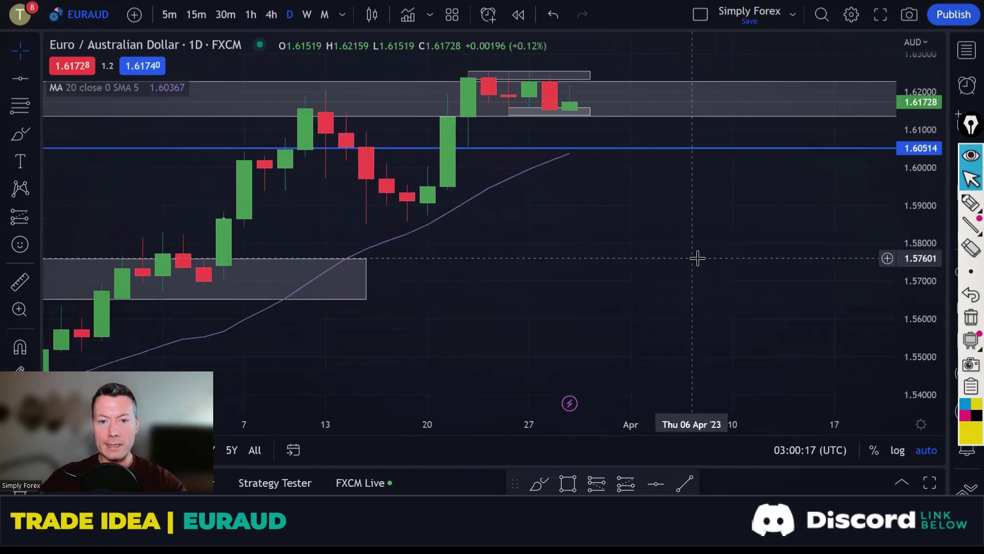
left_click(970, 203)
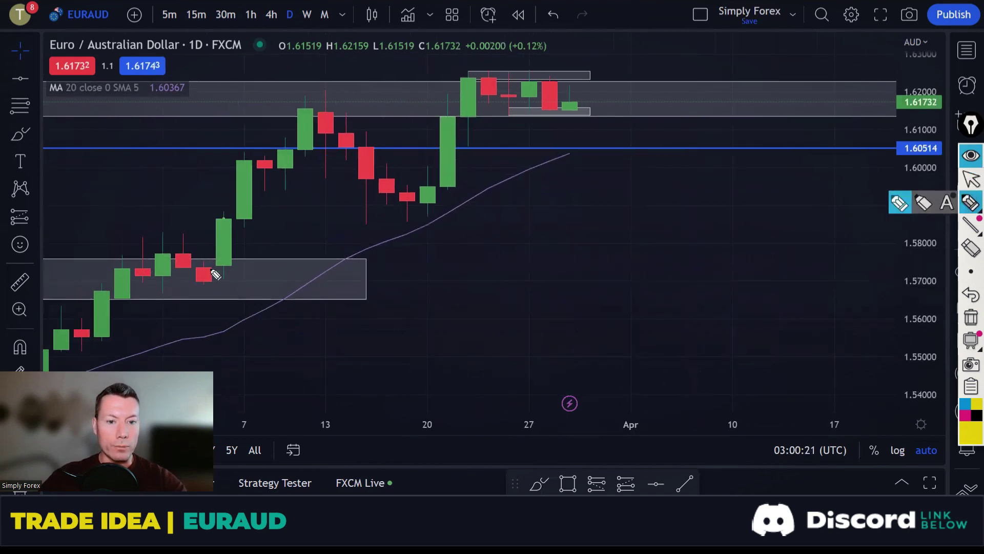
mouse_move(212, 270)
left_mouse_down()
mouse_move(307, 103)
mouse_move(405, 205)
mouse_move(478, 87)
left_mouse_up()
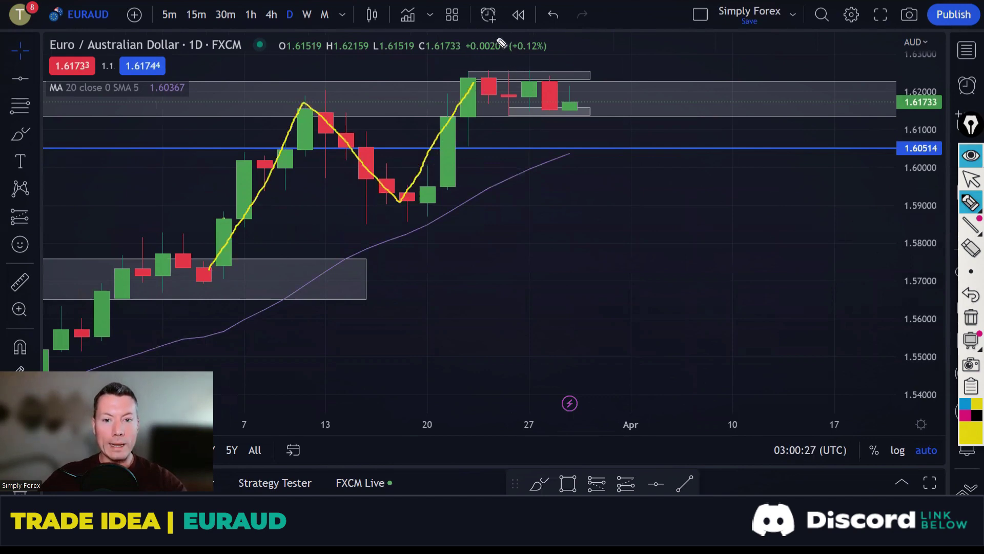
Point arrows at the consolidation's upper and lower zones, trace the zigzag between them, and clear the pen marks.
mouse_move(520, 66)
left_mouse_down()
mouse_move(512, 71)
mouse_move(515, 50)
mouse_move(538, 67)
mouse_move(572, 65)
left_mouse_up()
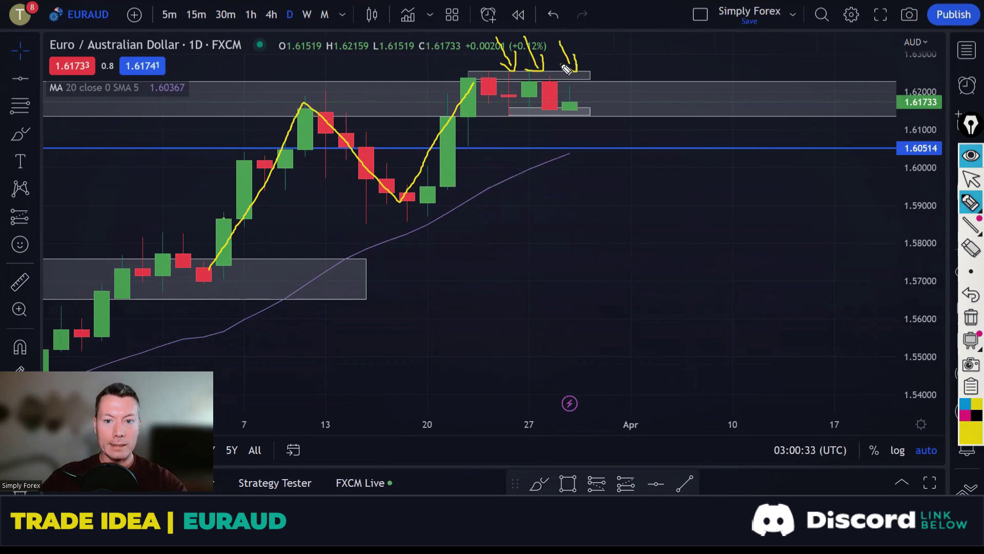
mouse_move(468, 183)
left_mouse_down()
mouse_move(514, 141)
mouse_move(505, 131)
mouse_move(521, 134)
left_mouse_up()
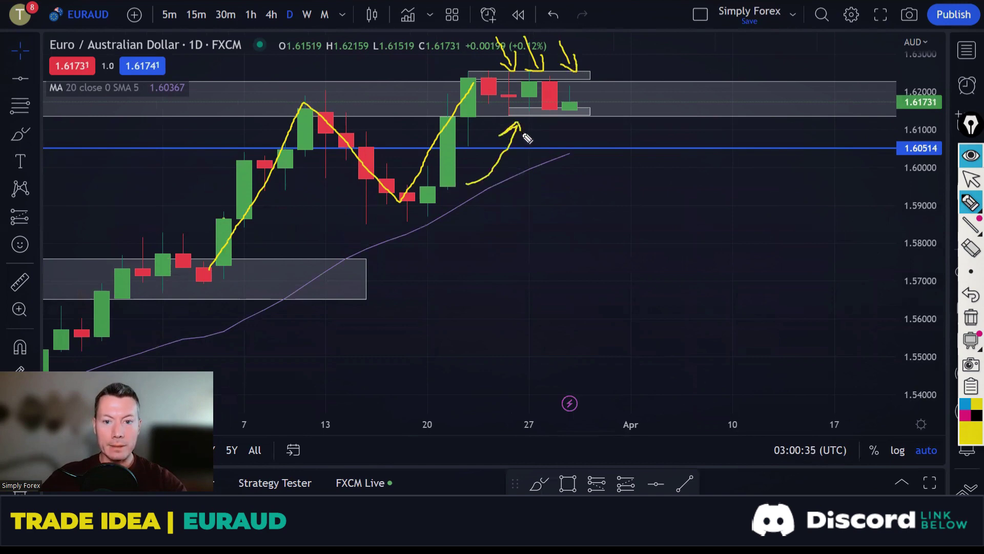
left_click_drag(512, 177, 554, 128)
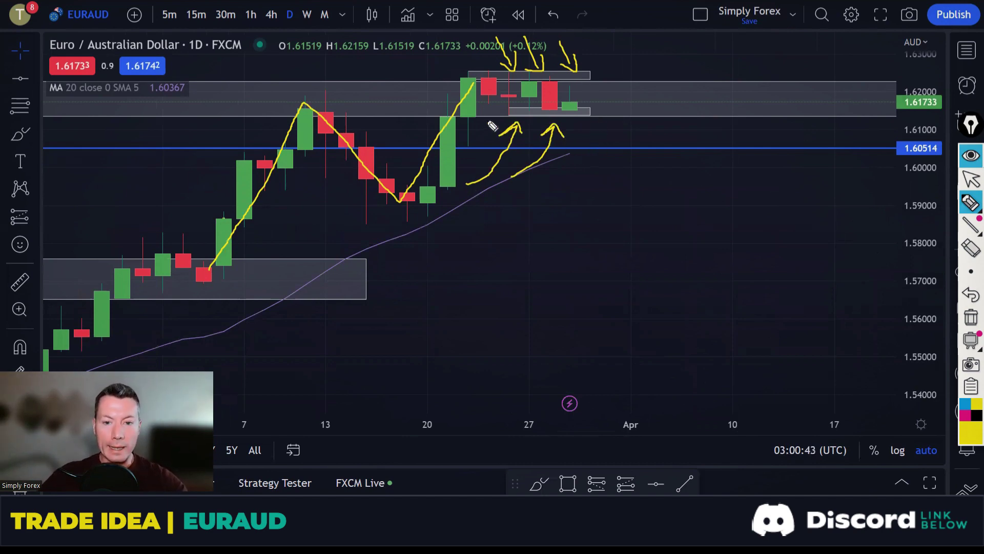
mouse_move(472, 81)
left_mouse_down()
mouse_move(497, 105)
mouse_move(512, 80)
mouse_move(547, 88)
left_mouse_up()
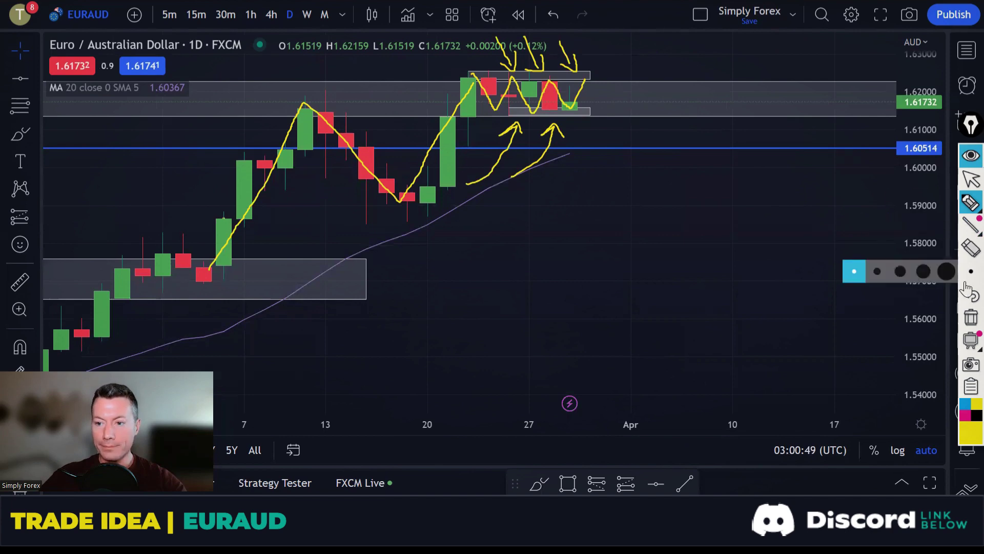
left_click(971, 317)
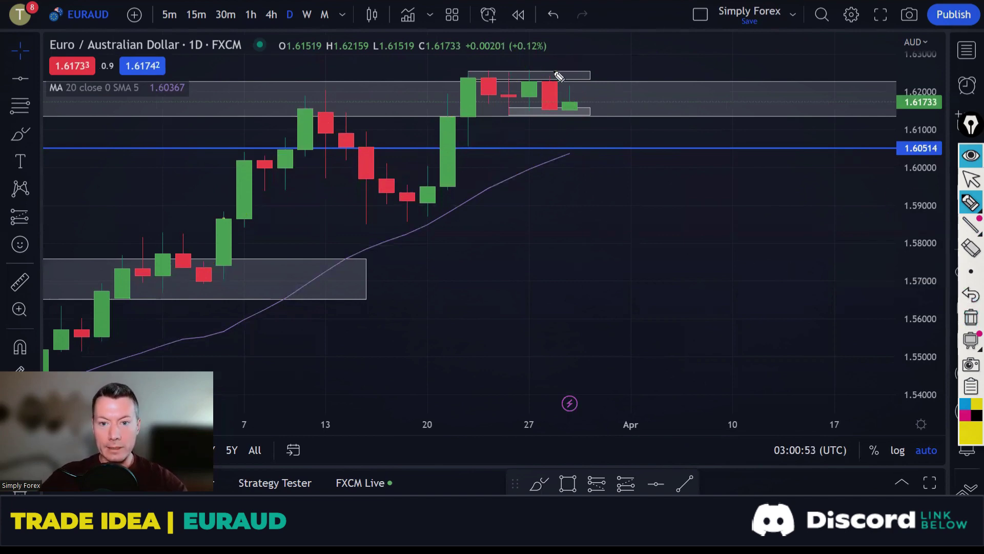
Circle the 28 March candle, draw an arrow down to the circled 1.60514 level, trace the moving average, and clear the pen marks.
mouse_move(538, 87)
left_mouse_down()
mouse_move(544, 121)
mouse_move(566, 86)
left_mouse_up()
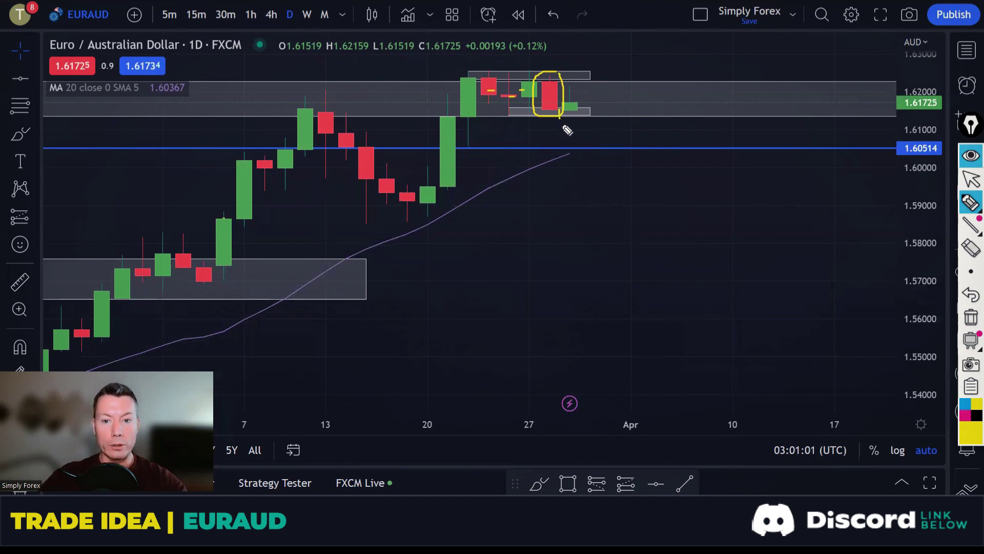
left_click_drag(573, 134, 574, 150)
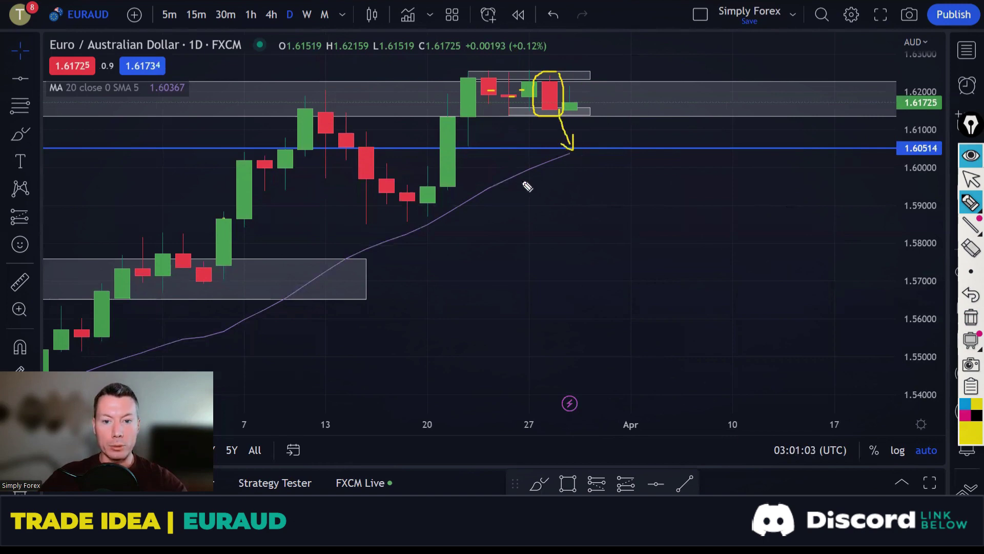
left_click_drag(436, 215, 569, 154)
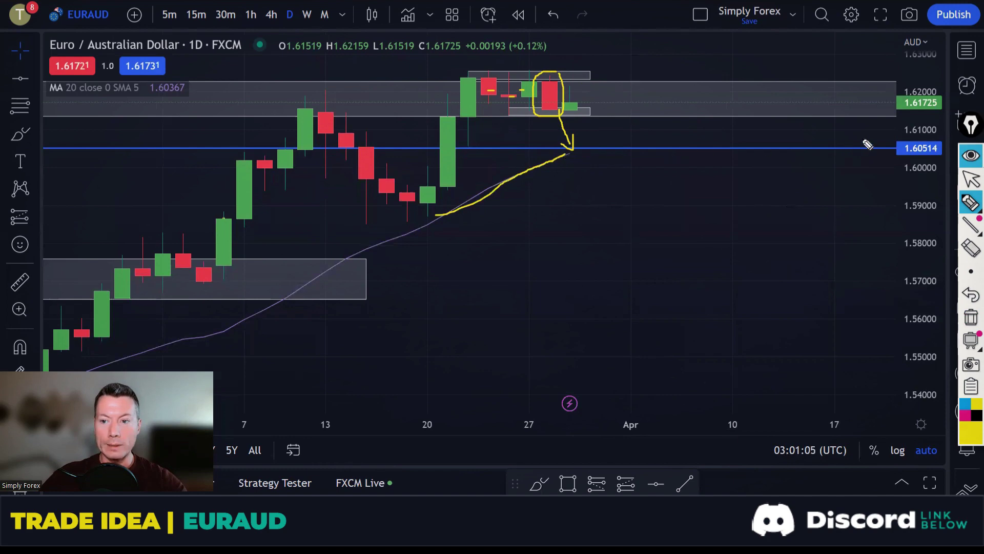
mouse_move(936, 143)
left_mouse_down()
mouse_move(917, 163)
mouse_move(938, 149)
left_mouse_up()
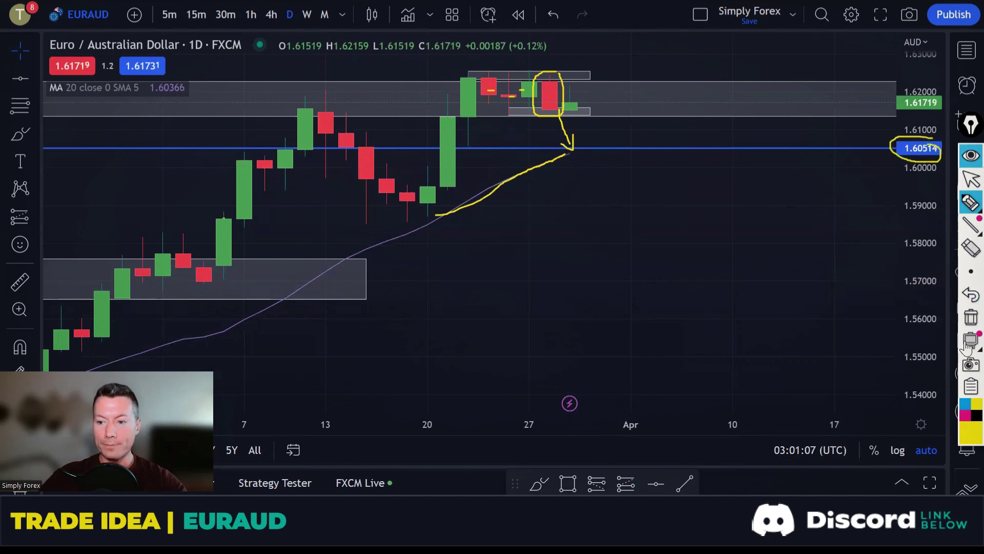
left_click(968, 321)
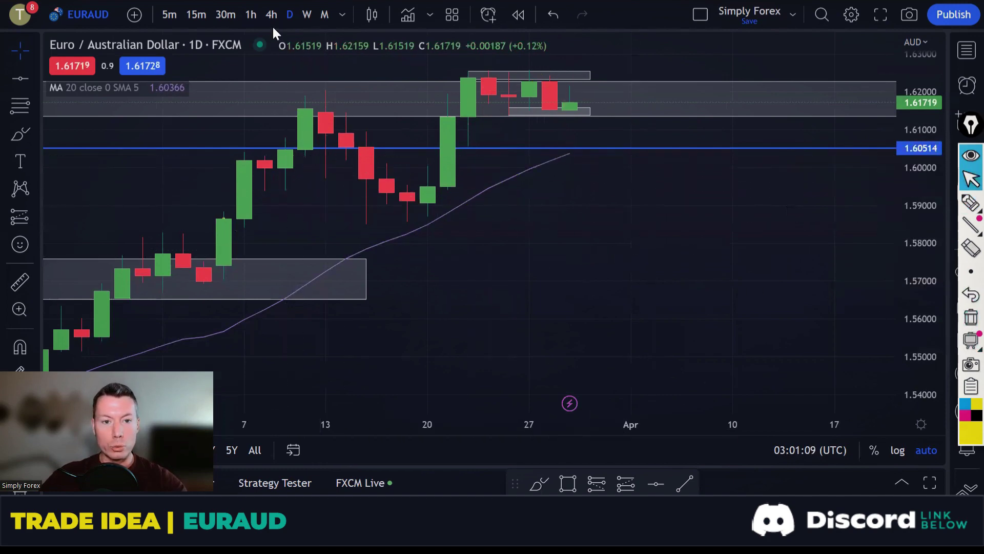
On the 1-hour chart, trace the waves from the 28 March midday peak, project a rise into the upper zone, and circle that target.
left_click(251, 14)
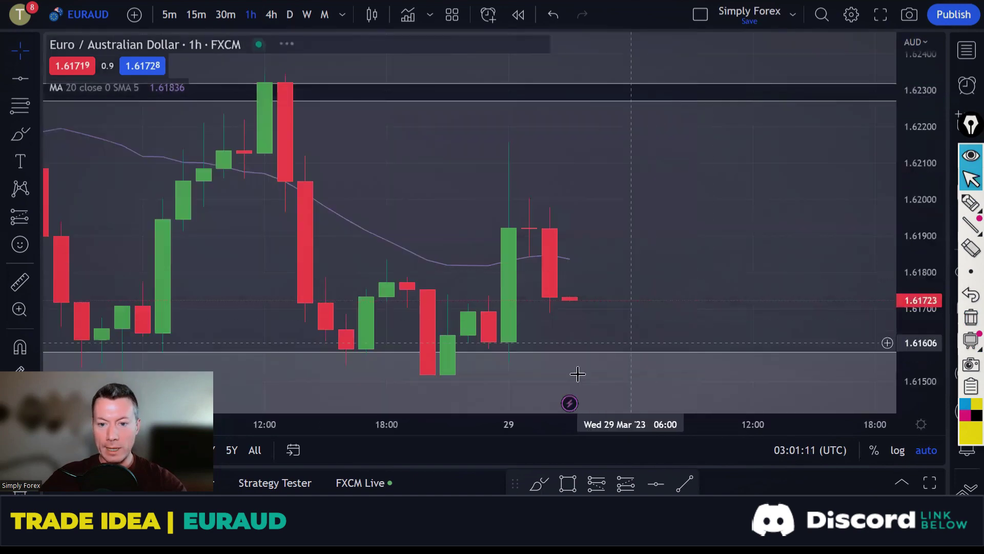
left_click_drag(474, 420, 777, 413)
left_click_drag(710, 268, 661, 276)
left_click_drag(717, 314, 672, 320)
left_click(970, 202)
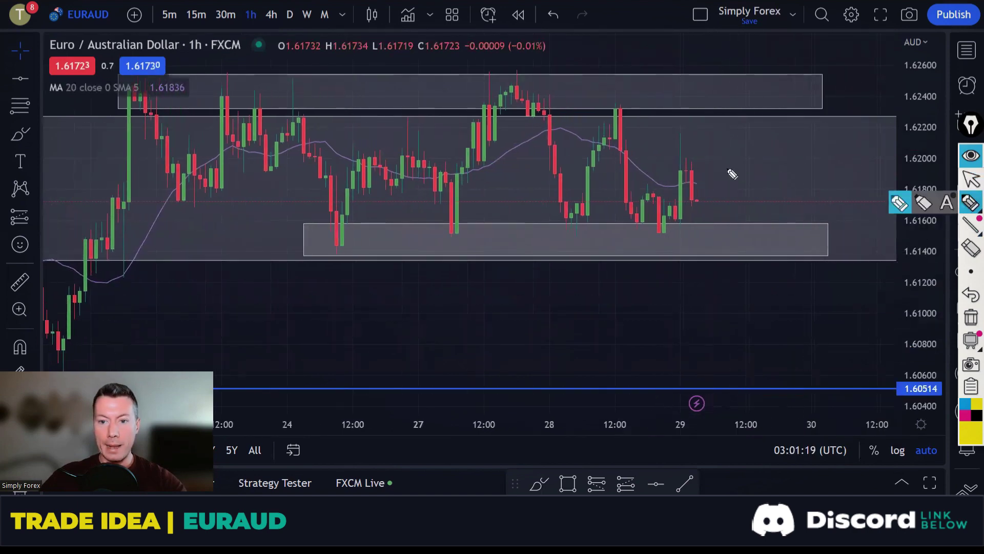
mouse_move(618, 112)
left_mouse_down()
mouse_move(638, 228)
mouse_move(655, 194)
mouse_move(700, 195)
mouse_move(736, 124)
left_mouse_up()
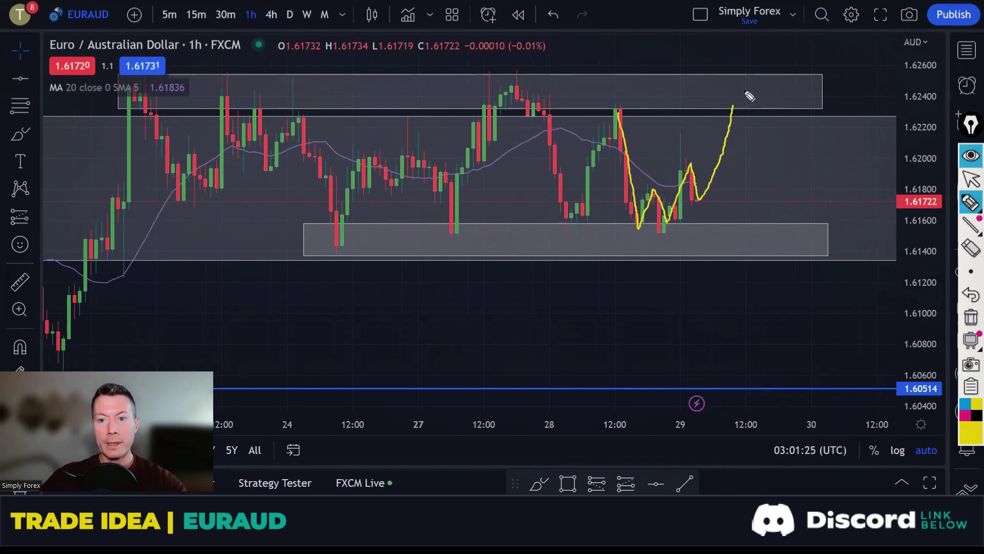
mouse_move(749, 82)
left_mouse_down()
mouse_move(740, 84)
mouse_move(748, 117)
mouse_move(752, 85)
left_mouse_up()
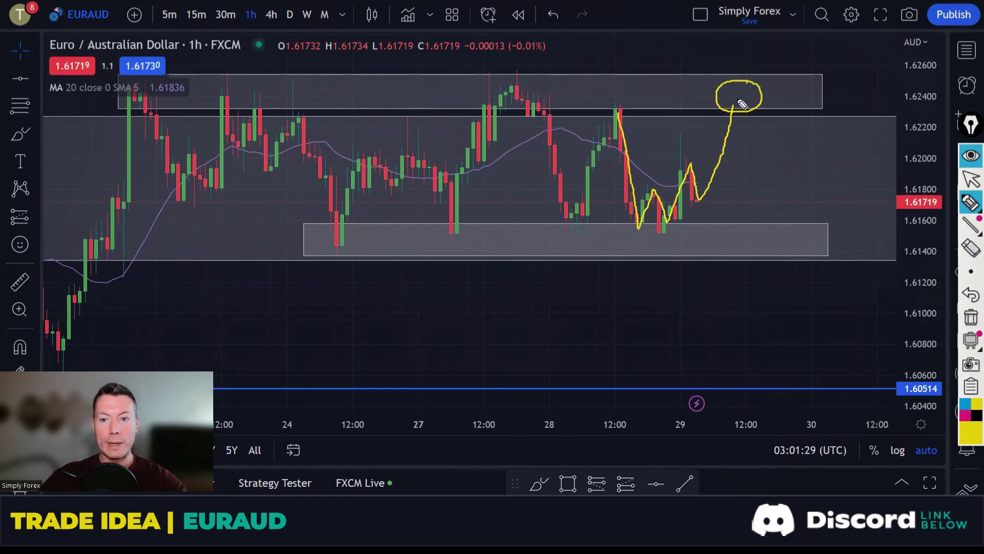
Project a fall through the lower zone towards a target line near 1.60514, underline the recent lows, note 80, and clear the pen marks.
mouse_move(740, 102)
left_mouse_down()
mouse_move(791, 220)
mouse_move(788, 237)
left_mouse_up()
left_click_drag(625, 234, 711, 233)
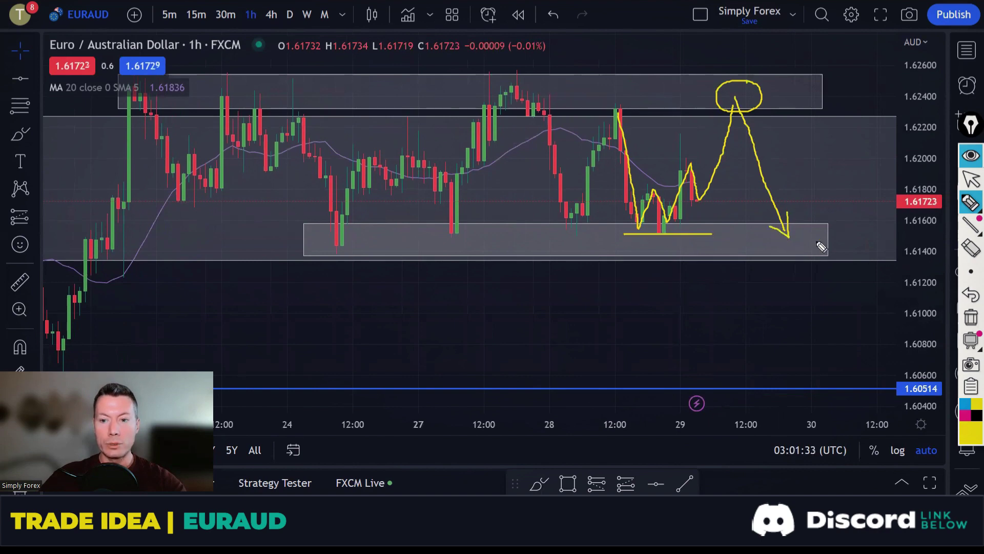
mouse_move(805, 227)
left_mouse_down()
mouse_move(813, 252)
mouse_move(842, 242)
mouse_move(827, 332)
mouse_move(801, 326)
left_mouse_up()
left_click_drag(840, 385, 872, 382)
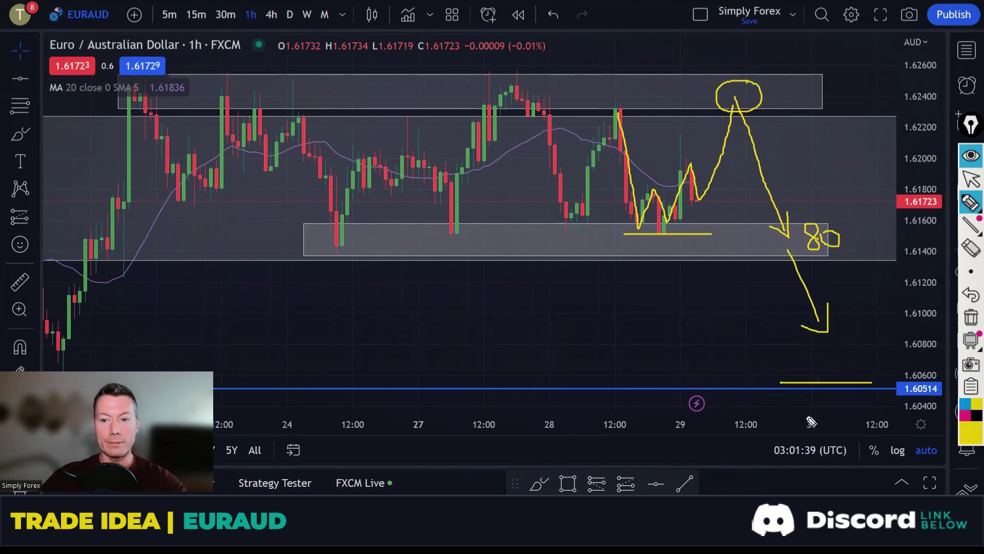
left_click(970, 318)
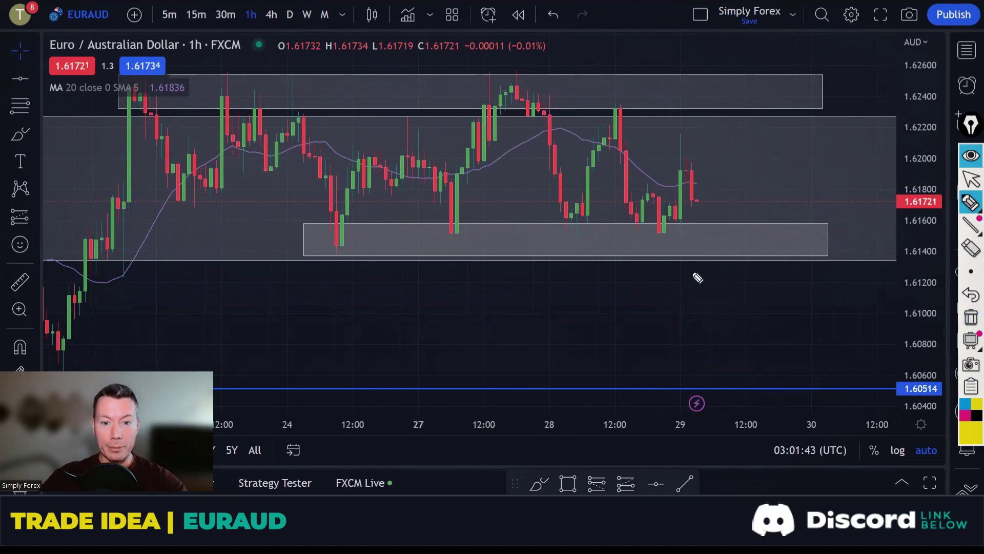
Underline the four swing lows from 24 to 28 March along the lower zone.
left_click_drag(320, 240, 362, 238)
left_click_drag(436, 234, 486, 230)
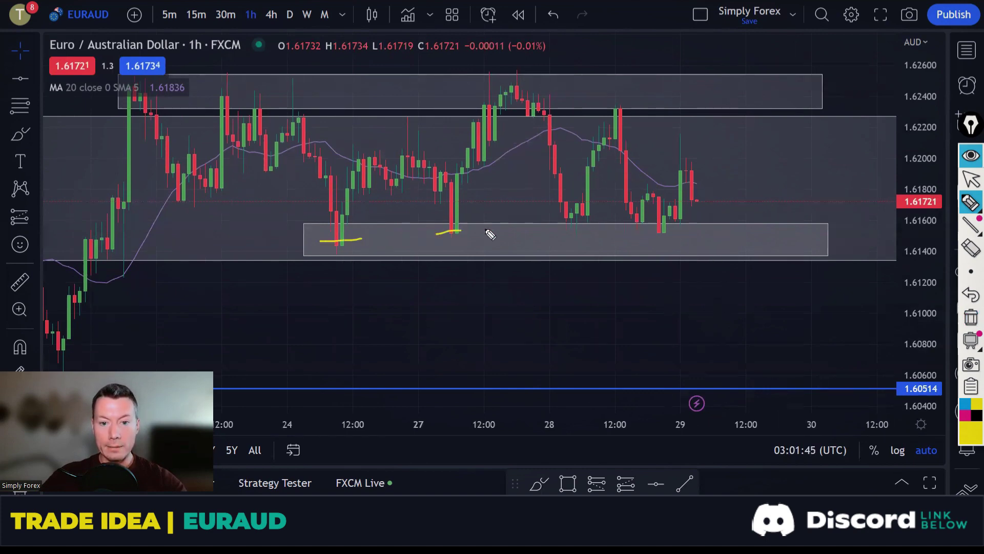
left_click_drag(560, 230, 677, 228)
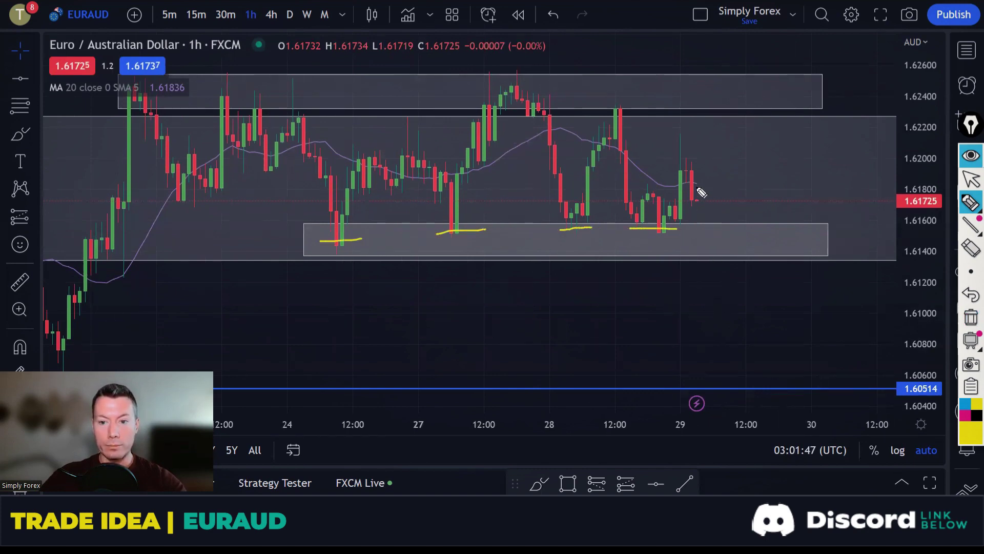
Connect the swing lows with a support line and project a break below it, a circled retest, and a downward arrow towards 1.60514.
left_click_drag(687, 177, 708, 258)
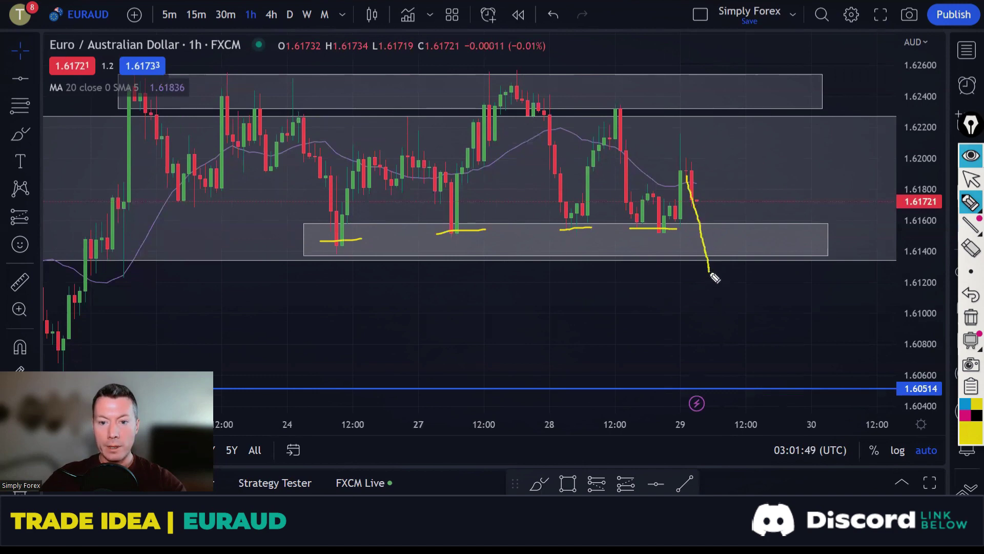
left_click_drag(332, 240, 648, 234)
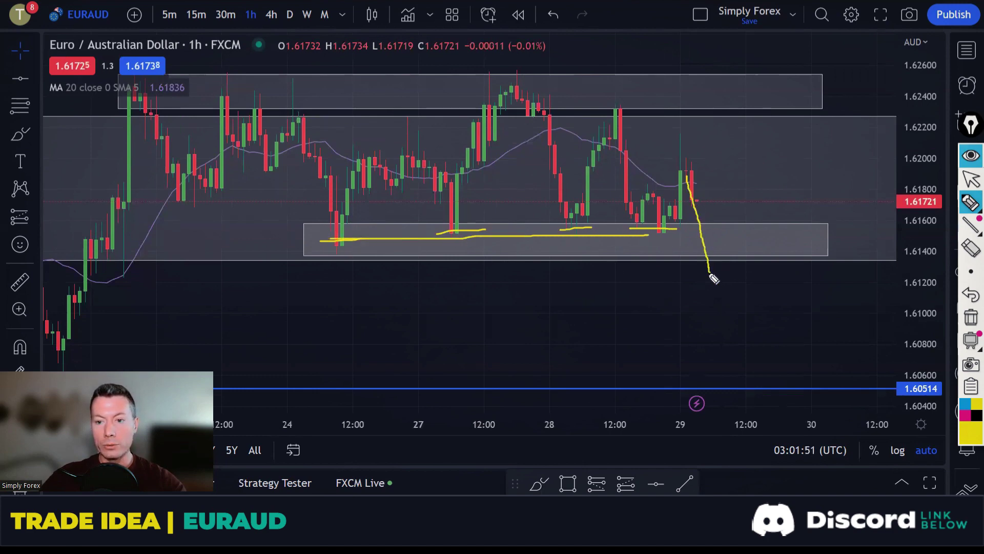
mouse_move(714, 278)
left_mouse_down()
mouse_move(749, 253)
mouse_move(750, 233)
mouse_move(784, 249)
mouse_move(781, 297)
mouse_move(808, 341)
mouse_move(806, 359)
mouse_move(764, 342)
left_mouse_up()
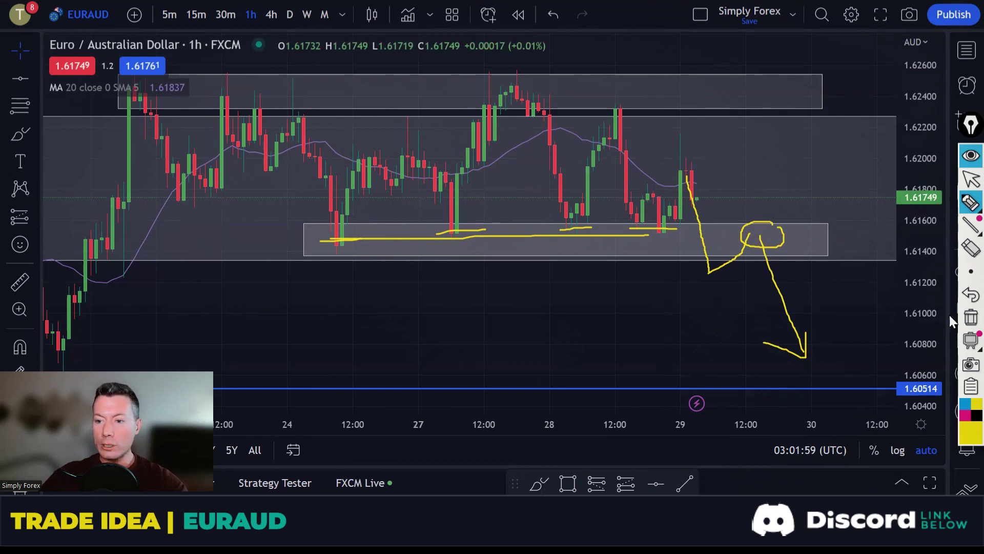
Clear the pen marks and switch the chart to GBPCAD from the watchlist.
left_click(971, 316)
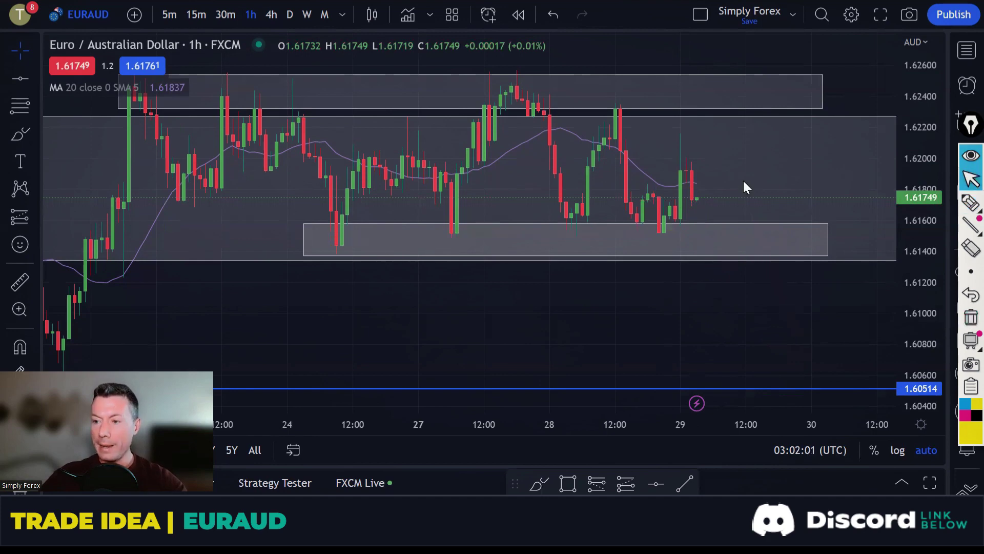
left_click(965, 50)
scroll(859, 266, "down", 6)
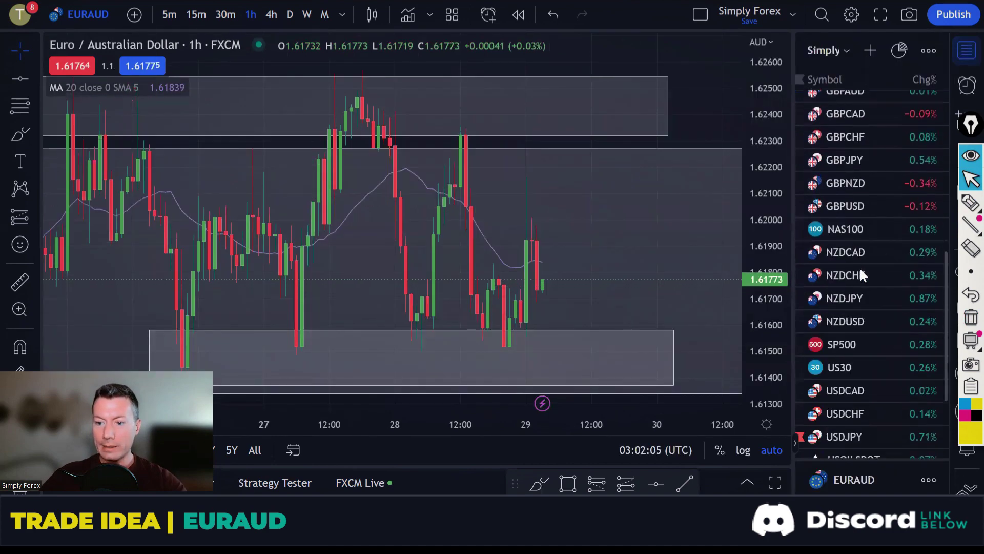
left_click(847, 114)
left_click(963, 51)
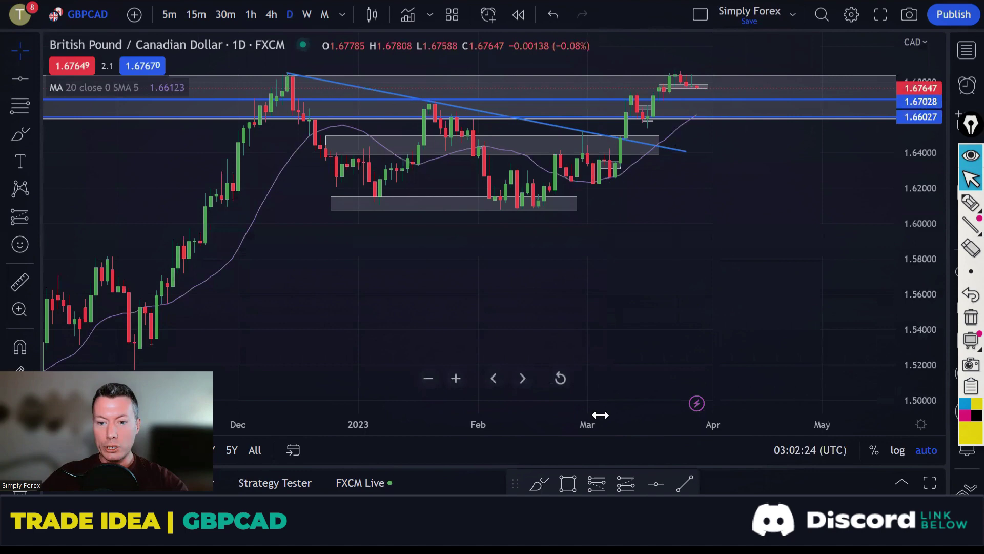
On the weekly chart, mark the December 2022 and March 2023 highs with short pen lines, and remove the marks.
left_click_drag(600, 414, 472, 453)
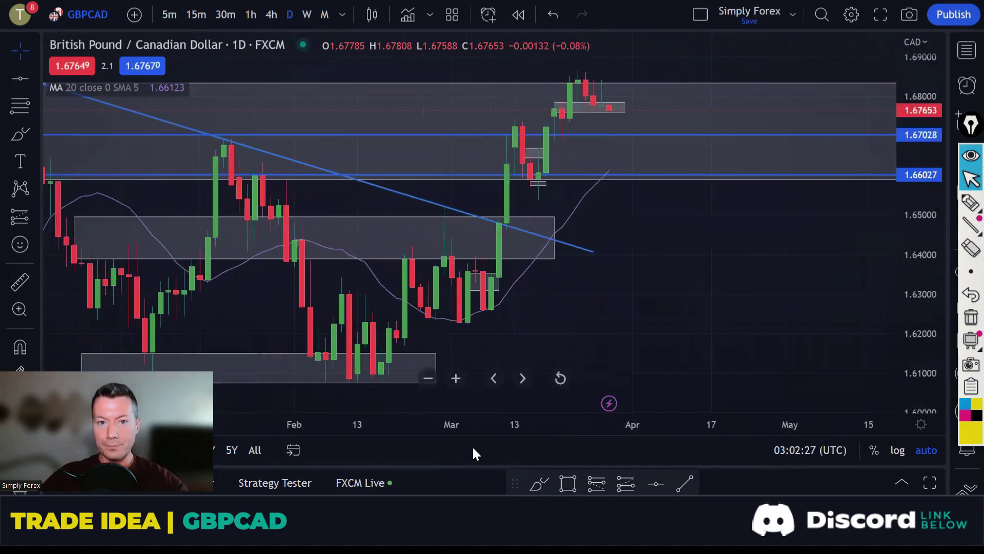
left_click(306, 15)
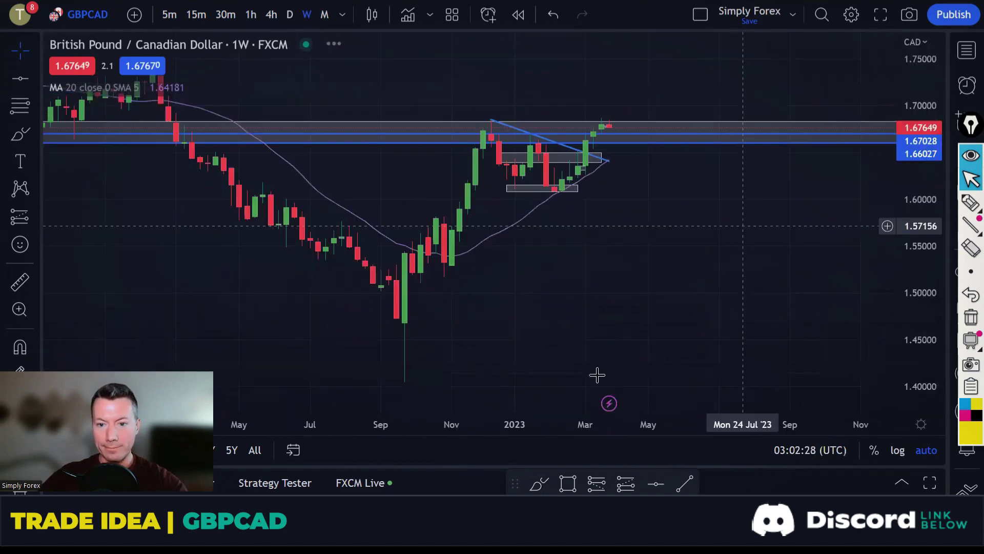
left_click_drag(577, 419, 401, 450)
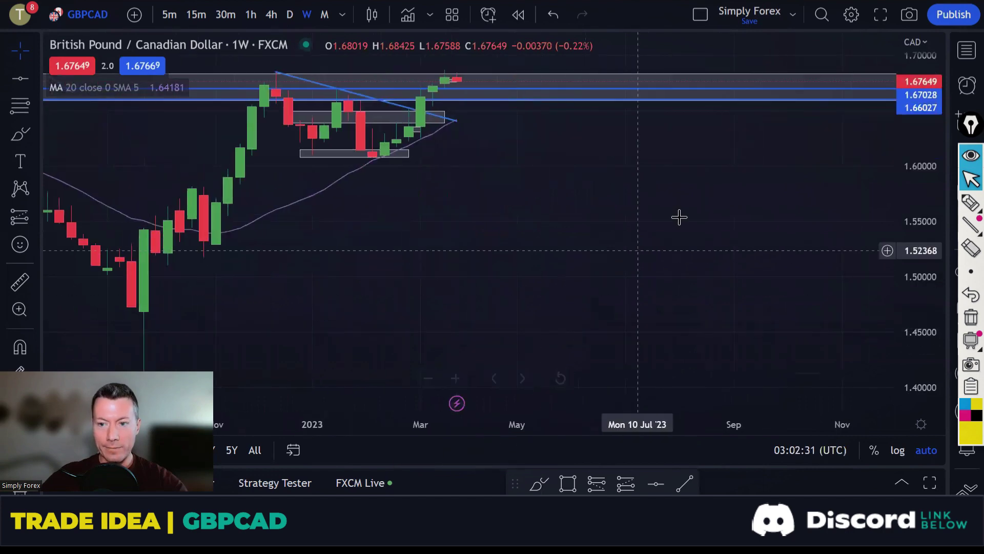
left_click(899, 202)
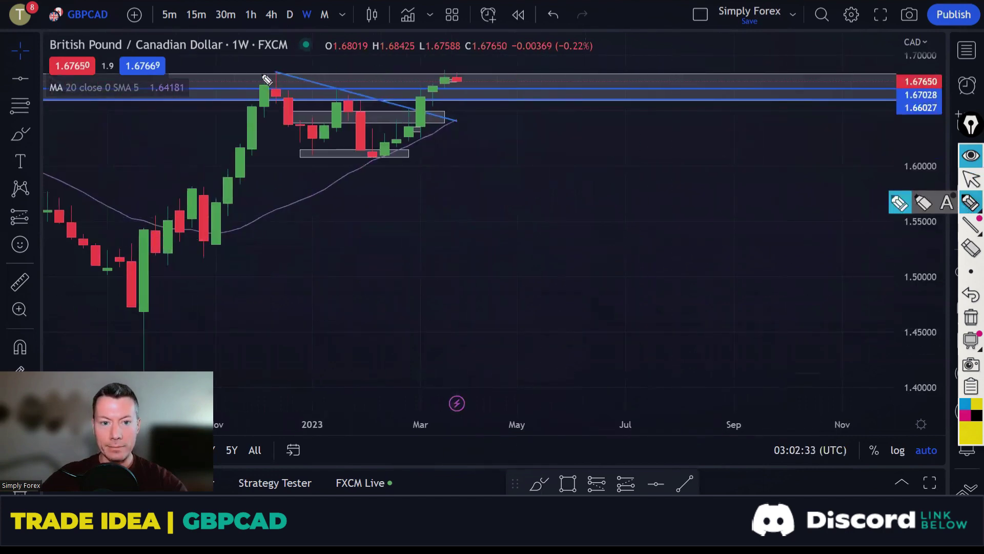
left_click_drag(263, 75, 295, 75)
left_click_drag(431, 72, 460, 70)
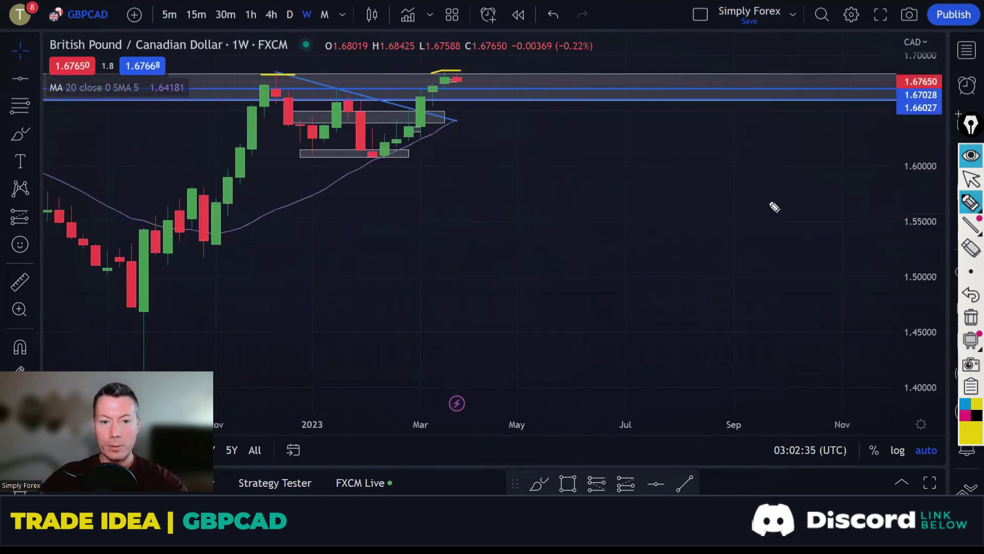
left_click(971, 179)
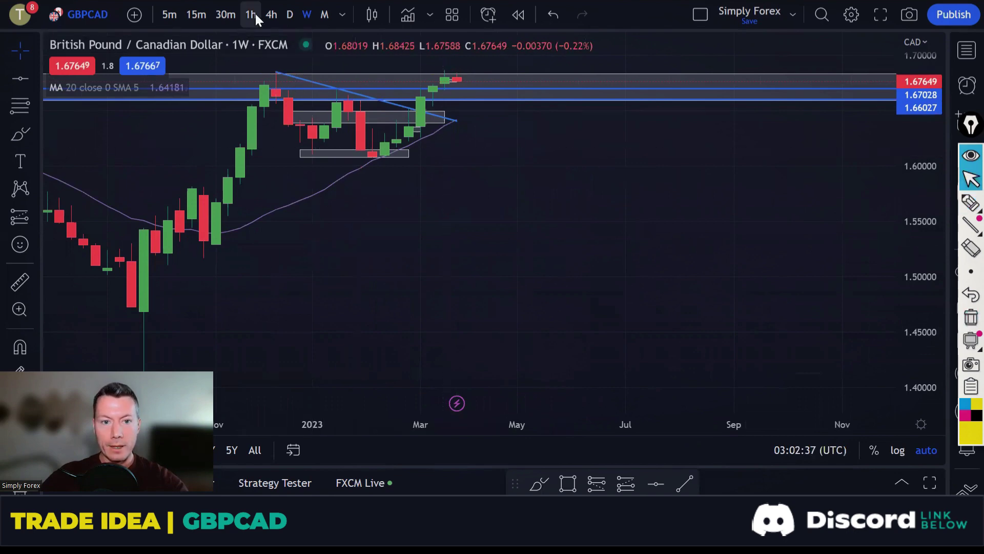
On the daily chart, remove the large rectangle zone spanning the 1.67028 and 1.66027 lines.
left_click(290, 15)
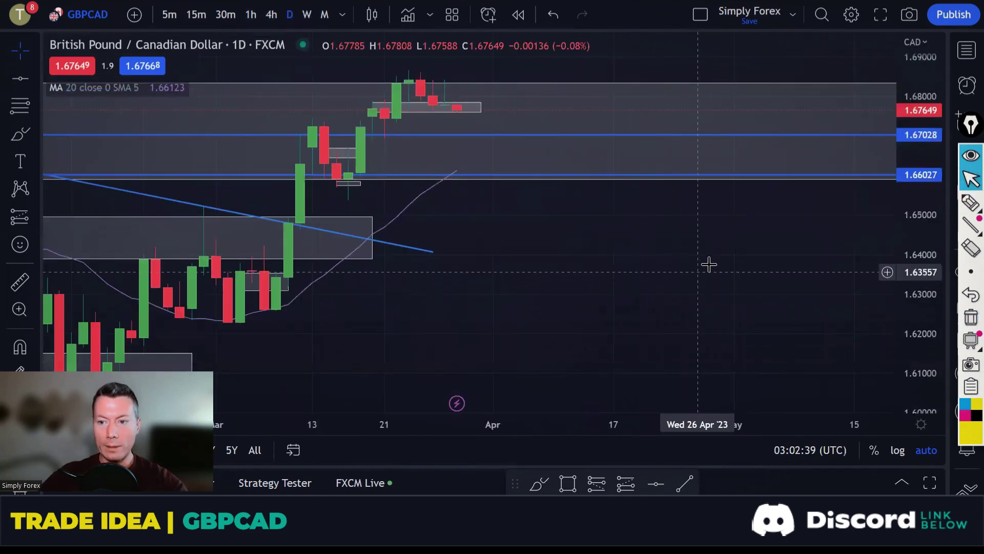
right_click(677, 91)
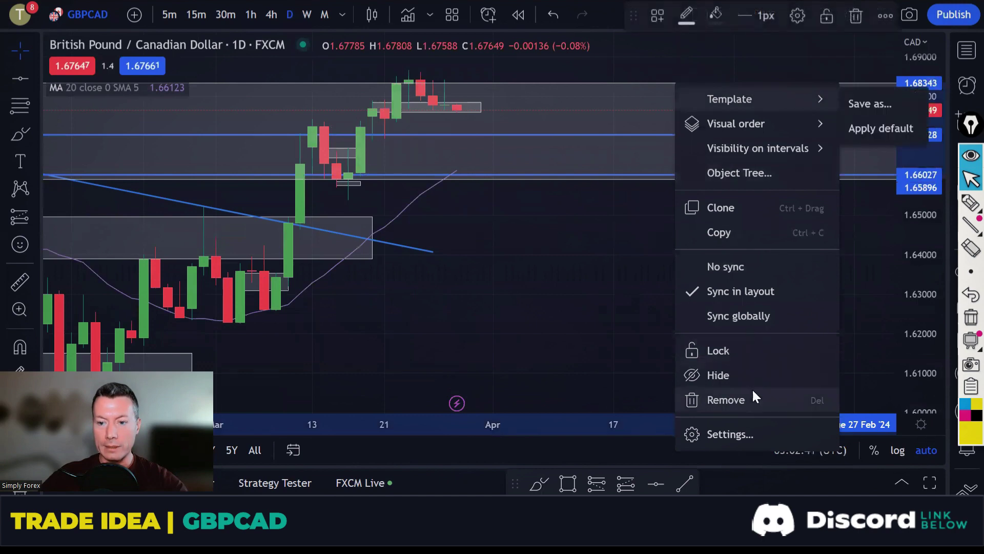
left_click(749, 398)
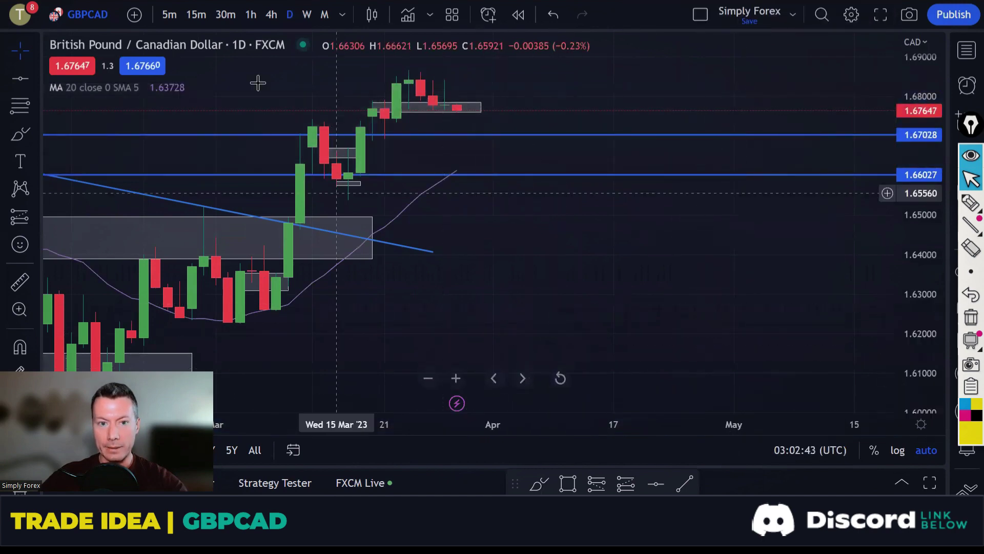
Draw a narrow resistance rectangle from the December 2022 high to 14 April 2023, between about 1.68560 and 1.68225.
left_click_drag(425, 429, 661, 428)
left_click(567, 484)
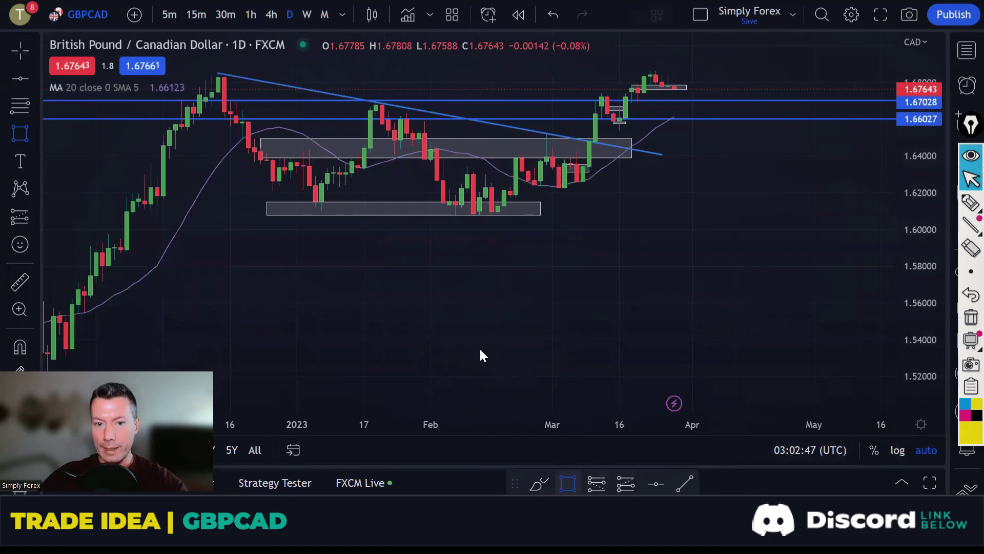
left_click(206, 74)
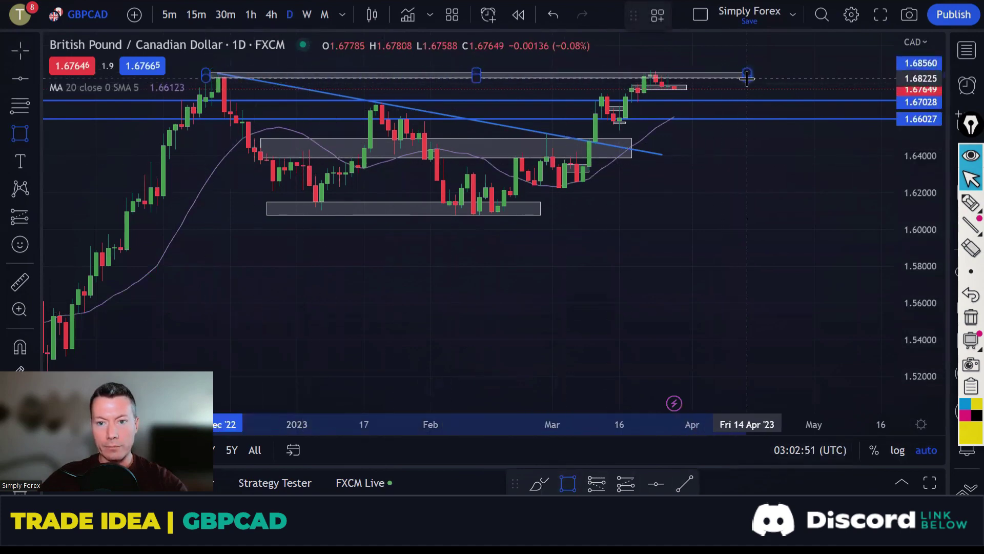
left_click(746, 77)
key("Escape")
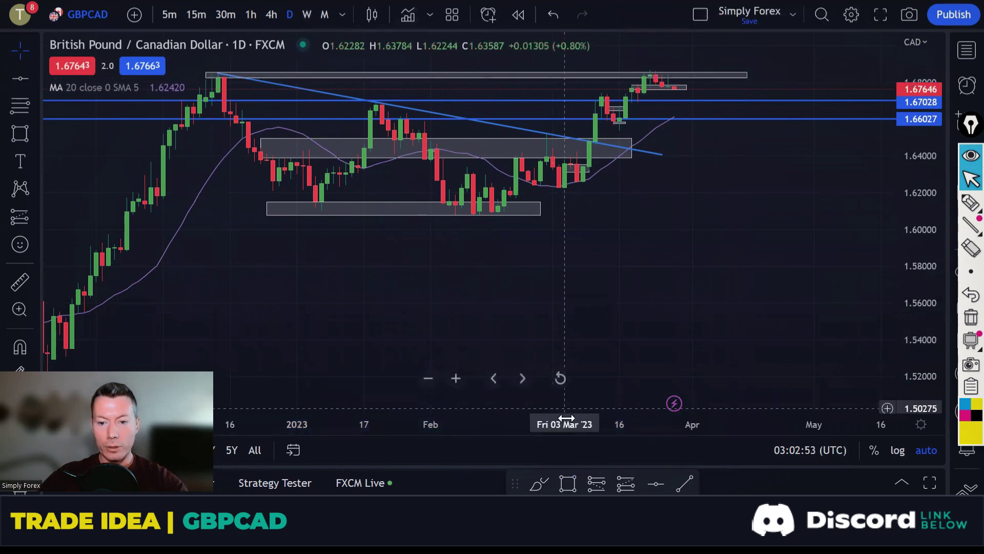
Circle the late-March candles below the new resistance zone, add a downward arrow, and clear the pen marks.
scroll(517, 430, "up", 4)
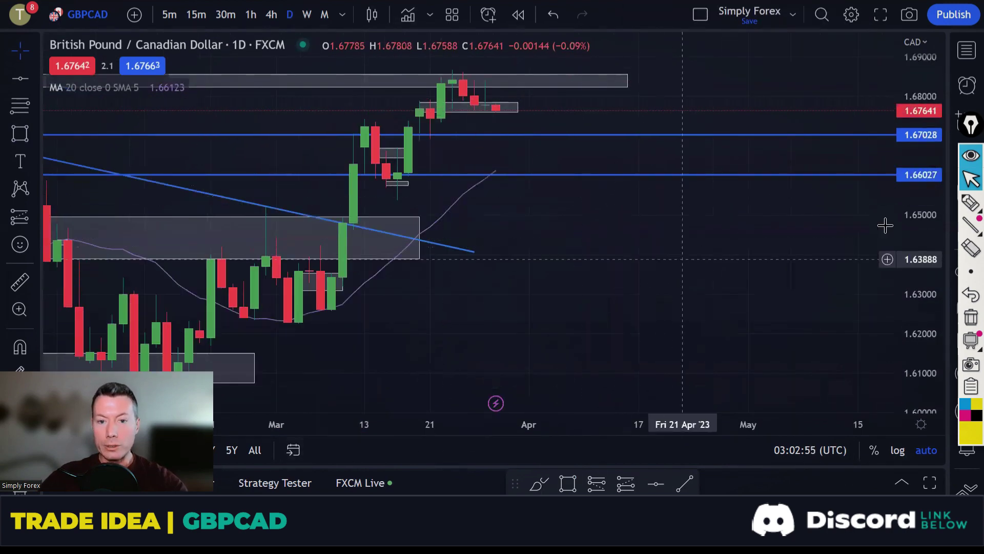
left_click(970, 202)
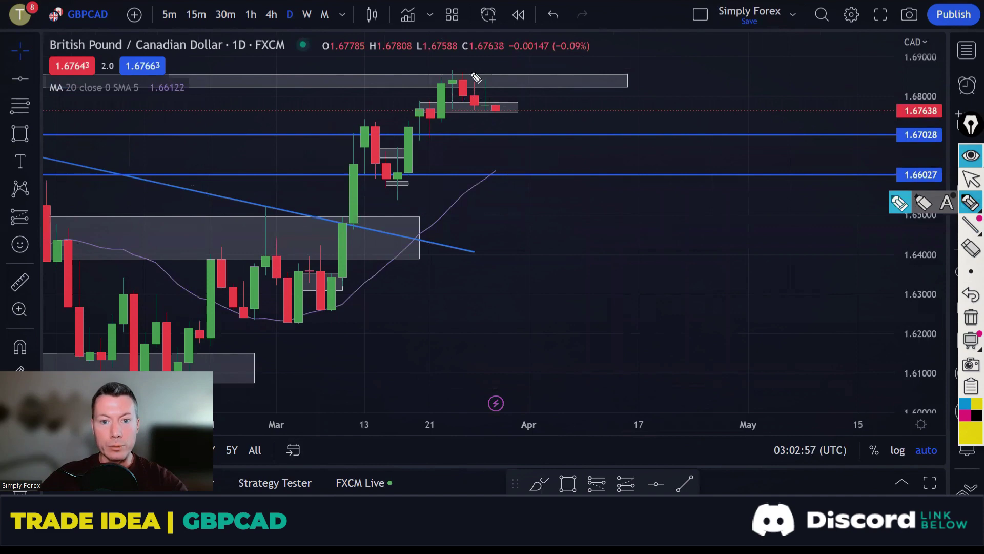
mouse_move(476, 72)
left_mouse_down()
mouse_move(464, 70)
mouse_move(459, 100)
mouse_move(490, 115)
mouse_move(514, 89)
mouse_move(480, 71)
mouse_move(496, 82)
left_mouse_up()
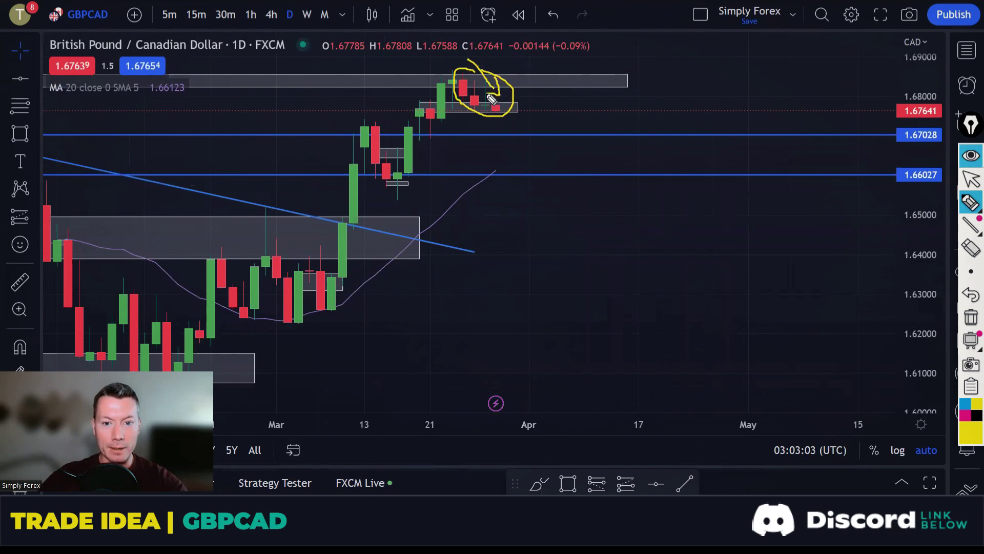
left_click(971, 317)
left_click(970, 178)
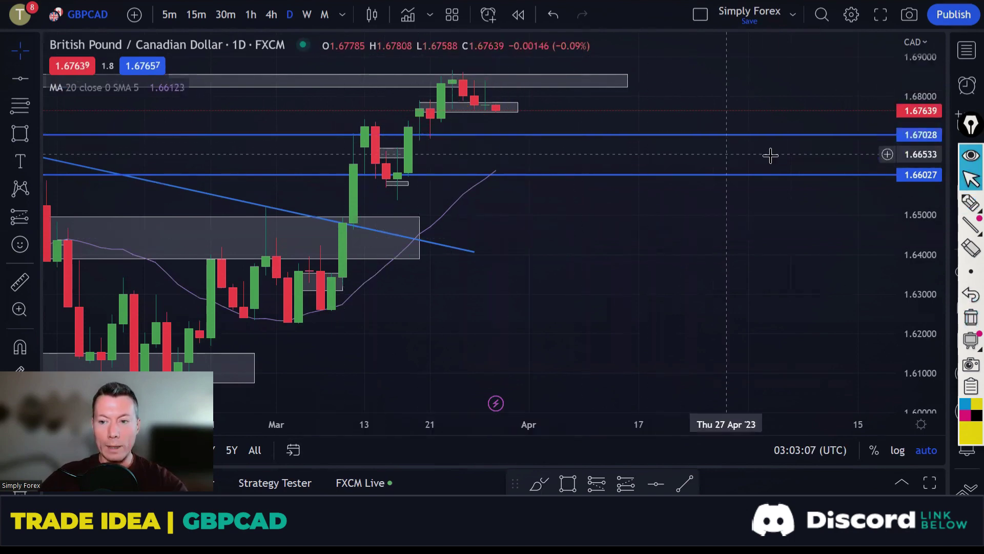
Project a fall to the 1.66027 line, underline the mid-March low and the 1.67028 level, and clear the pen marks.
left_click(967, 202)
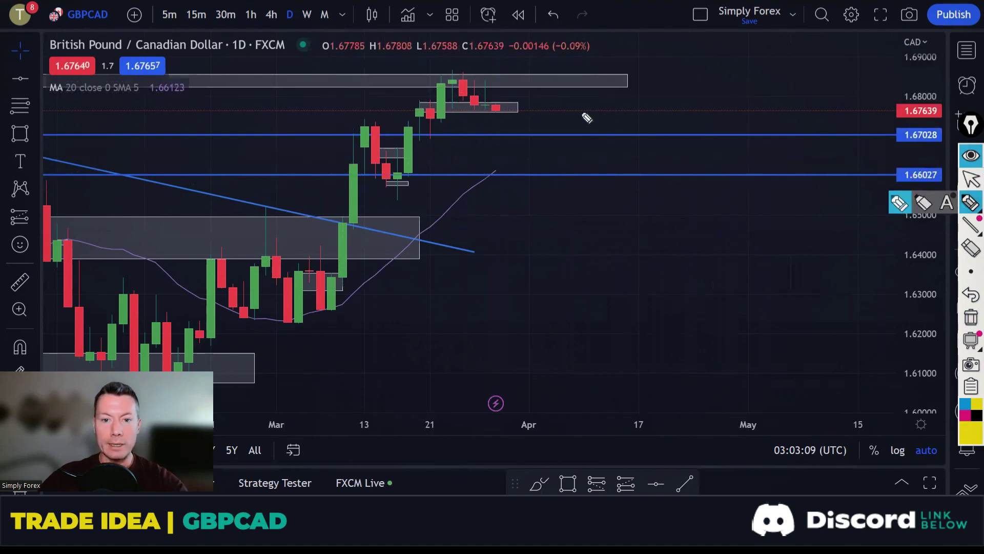
left_click_drag(494, 105, 534, 174)
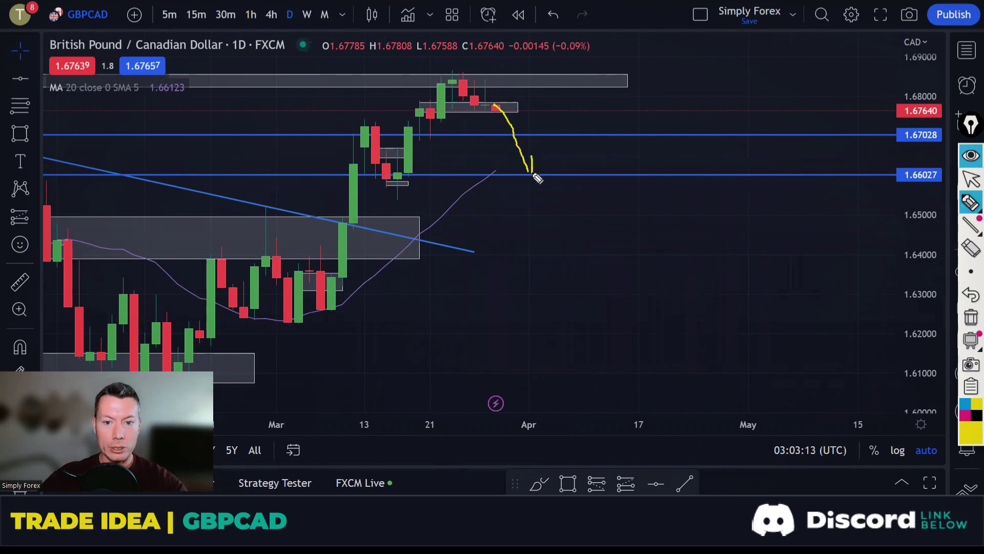
left_click_drag(368, 176, 430, 172)
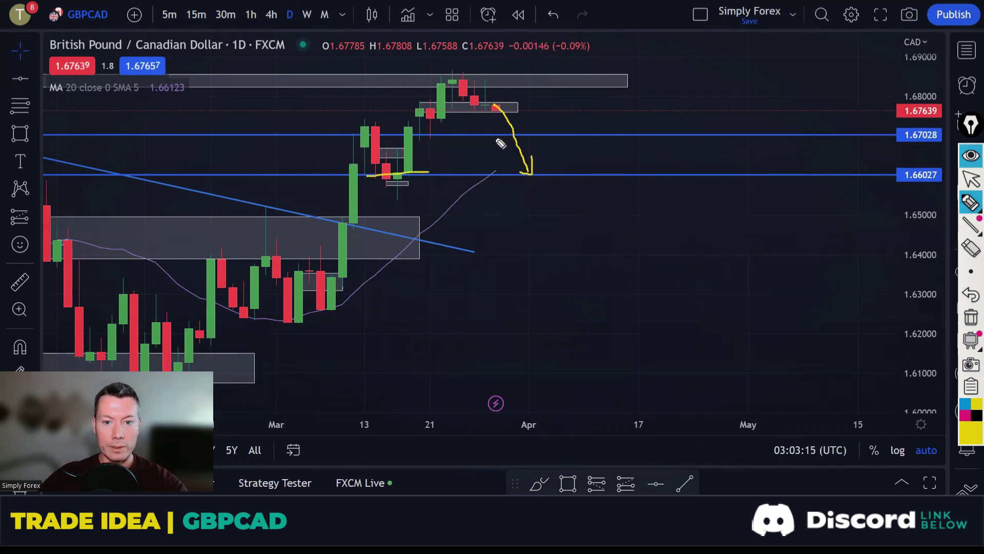
left_click_drag(494, 136, 527, 135)
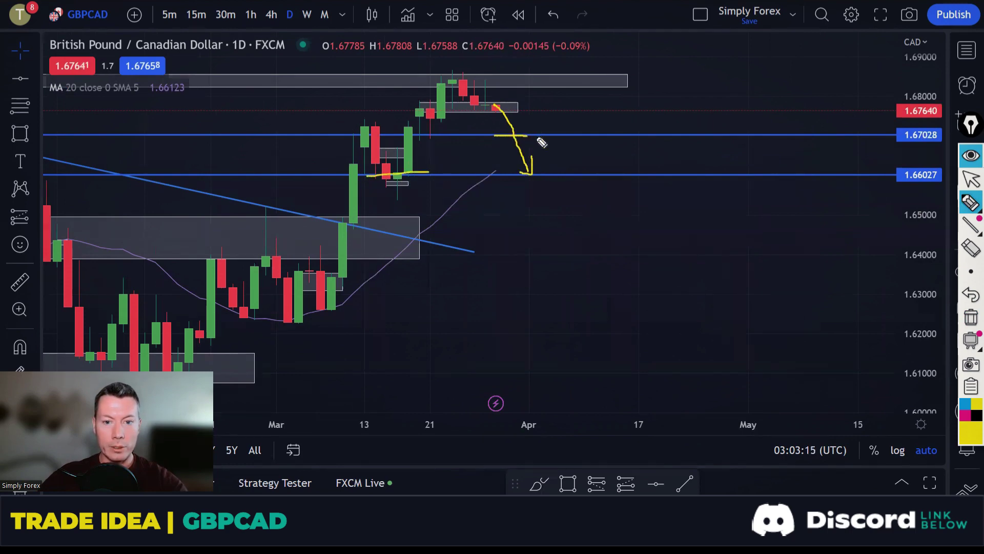
left_click(971, 316)
On the 1-hour chart, underline the four swing lows inside the lower zone.
left_click(252, 15)
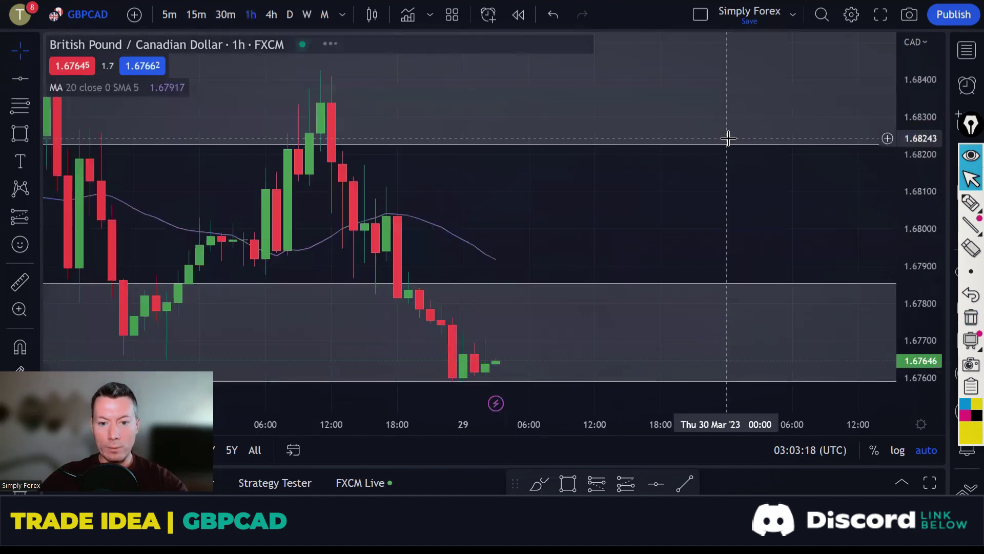
scroll(699, 415, "down", 5)
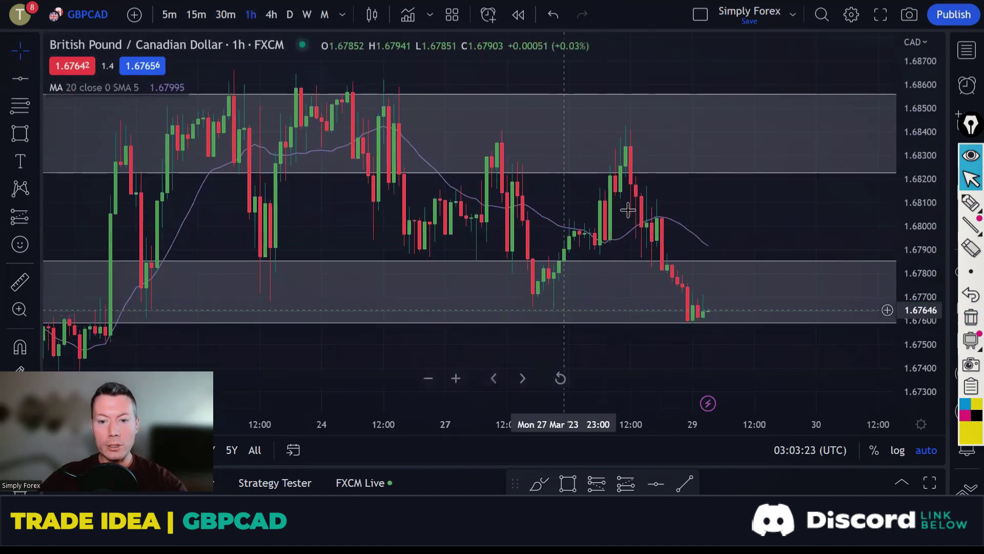
left_click(970, 203)
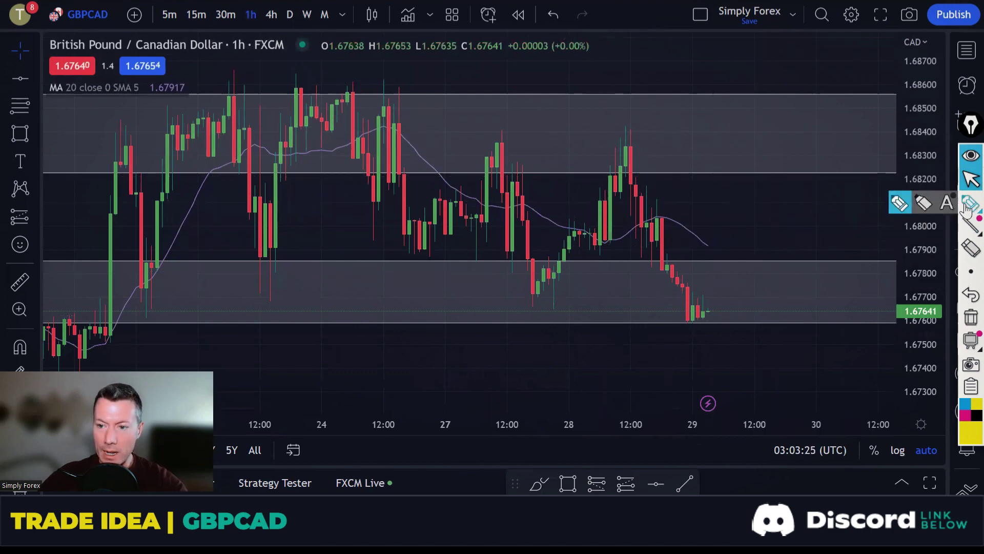
left_click_drag(680, 322, 697, 325)
left_click_drag(134, 317, 152, 317)
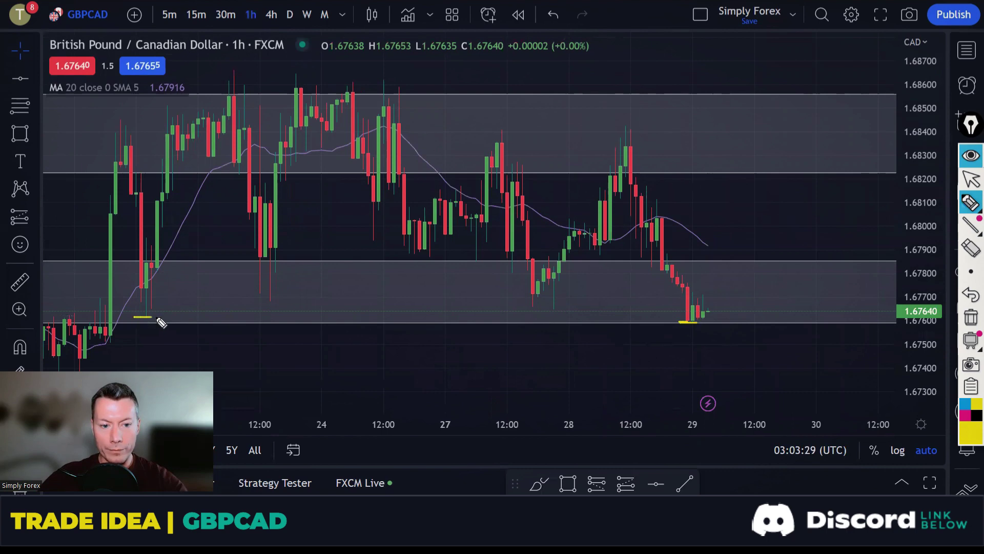
left_click_drag(258, 294, 286, 296)
left_click_drag(527, 302, 562, 302)
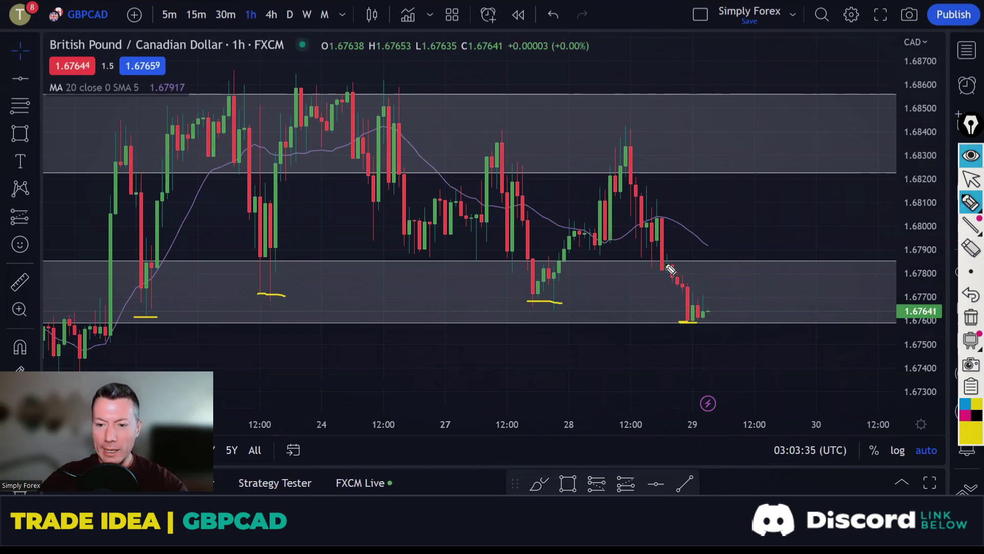
Project a break below the lower zone, a circled retest inside it, and a downward arrow, and clear all pen marks.
mouse_move(667, 265)
left_mouse_down()
mouse_move(703, 342)
mouse_move(766, 265)
mouse_move(772, 303)
mouse_move(793, 273)
mouse_move(785, 266)
mouse_move(835, 414)
left_mouse_up()
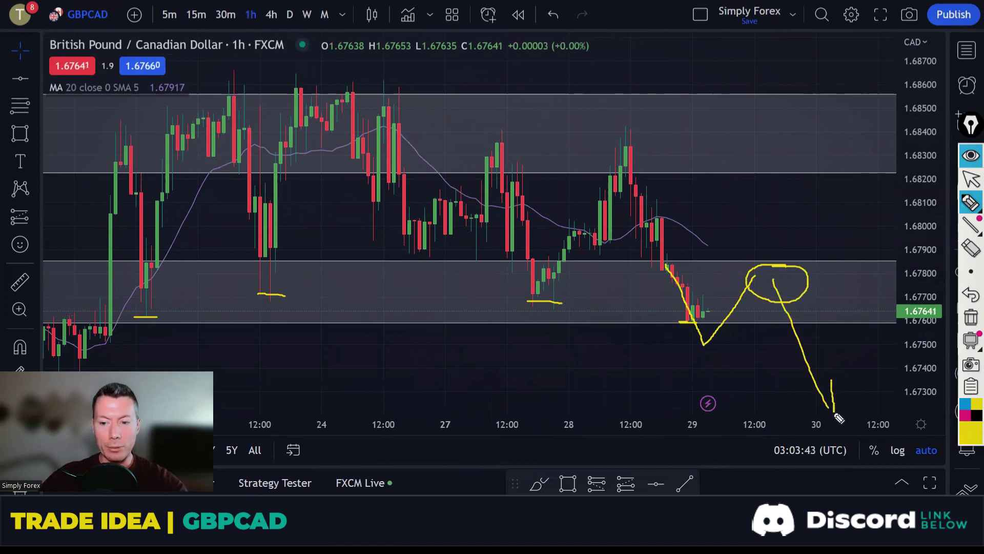
left_click(971, 317)
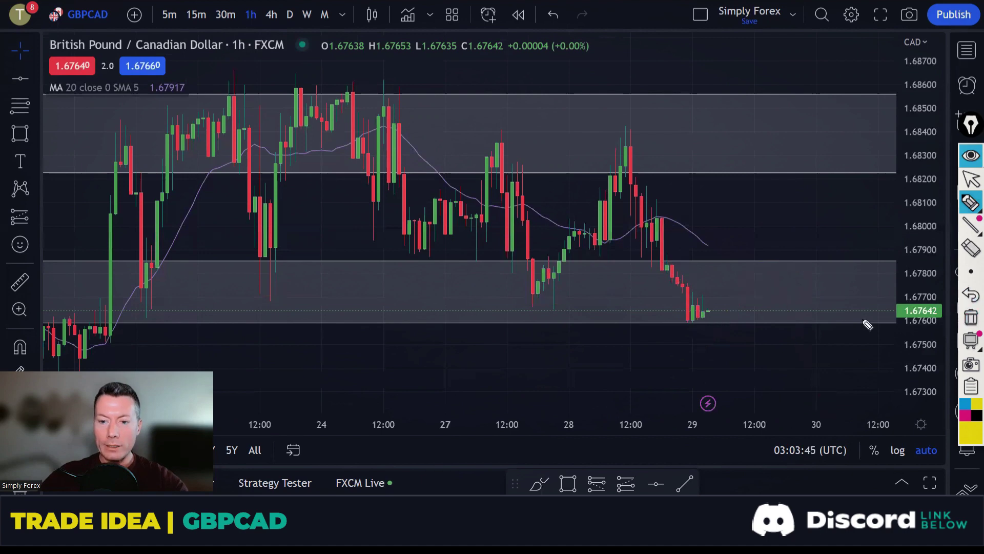
Sketch a direct fall through the lower zone, replace it with a bounce to the zone's upper edge and a drop, and clear it.
left_click_drag(670, 266, 684, 305)
mouse_move(700, 338)
left_mouse_down()
mouse_move(708, 378)
mouse_move(690, 367)
left_mouse_up()
left_click(971, 317)
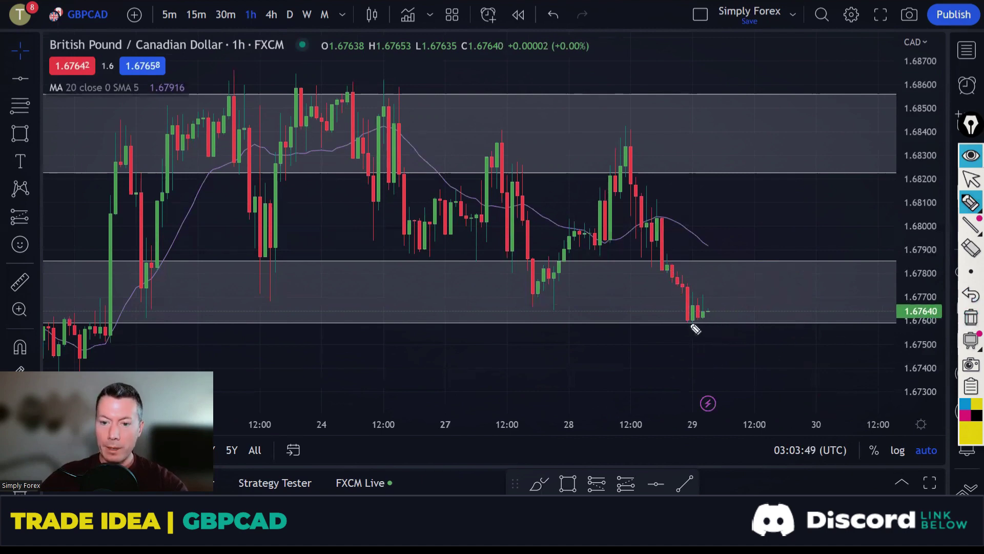
mouse_move(688, 322)
left_mouse_down()
mouse_move(722, 271)
mouse_move(792, 361)
mouse_move(779, 388)
left_mouse_up()
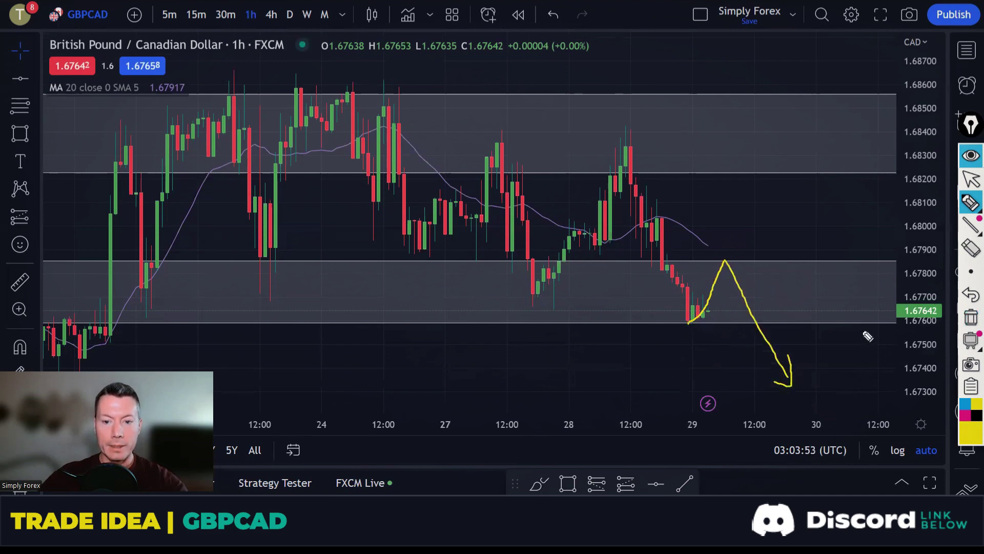
left_click(971, 317)
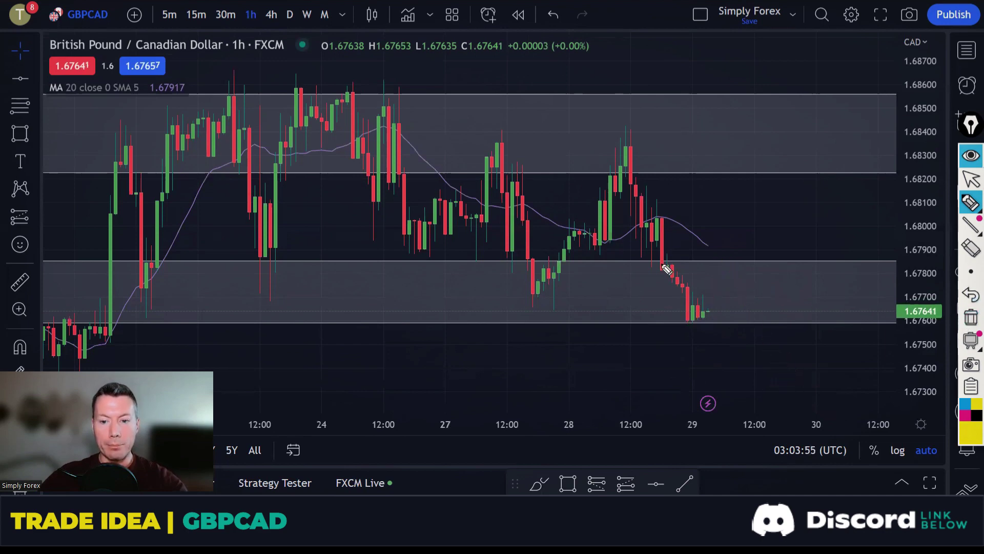
Redraw the break below the lower zone with a circled retest and downward arrow, and connect the 27 and 28 March highs.
mouse_move(664, 268)
left_mouse_down()
mouse_move(717, 353)
mouse_move(744, 286)
mouse_move(783, 305)
mouse_move(767, 269)
mouse_move(828, 383)
mouse_move(832, 374)
mouse_move(828, 390)
mouse_move(808, 381)
left_mouse_up()
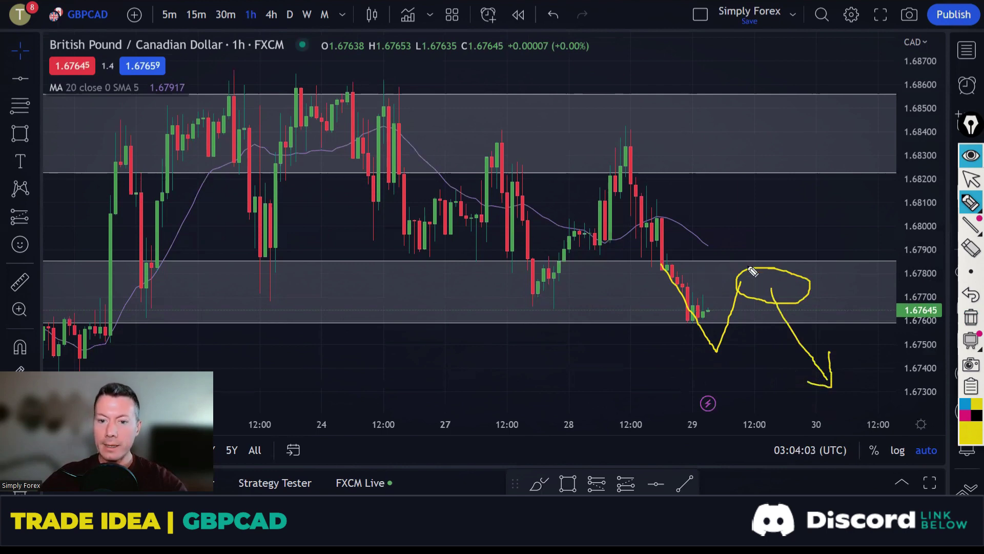
left_click_drag(482, 143, 640, 147)
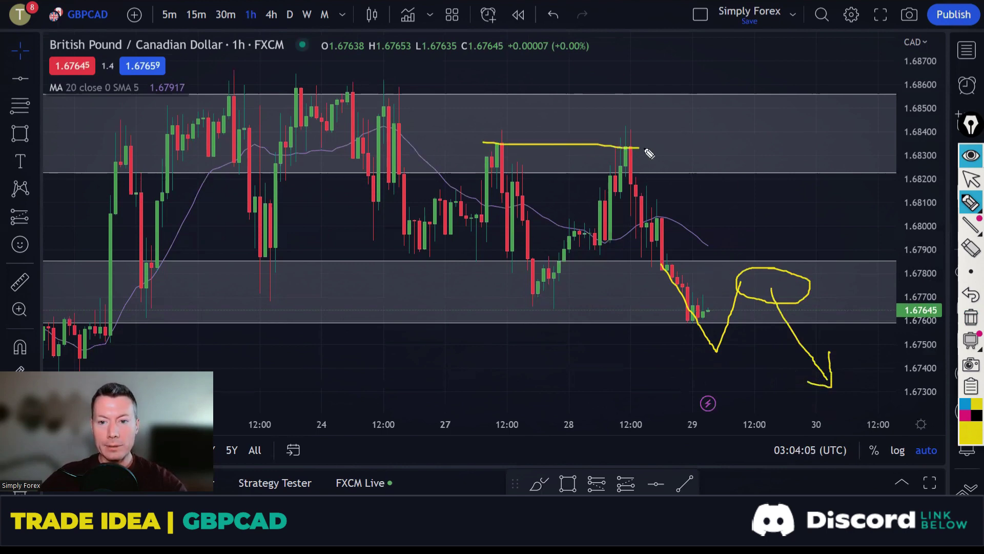
Circle a possible retest area inside the upper zone, draw a downward arrow from it to the lower zone, and clear all pen marks.
mouse_move(761, 141)
left_mouse_down()
mouse_move(713, 159)
mouse_move(795, 150)
mouse_move(751, 135)
left_mouse_up()
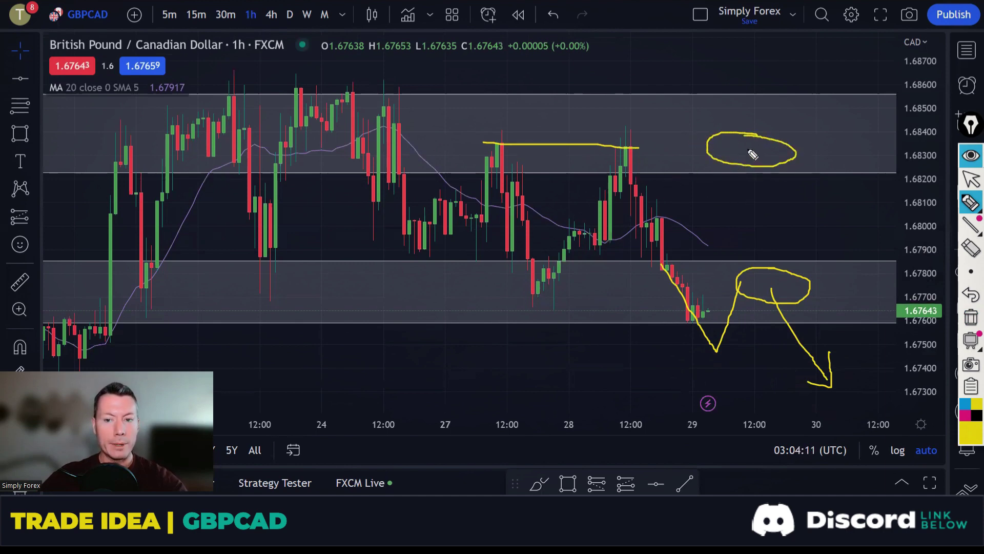
mouse_move(746, 149)
left_mouse_down()
mouse_move(786, 186)
mouse_move(854, 287)
mouse_move(841, 299)
left_mouse_up()
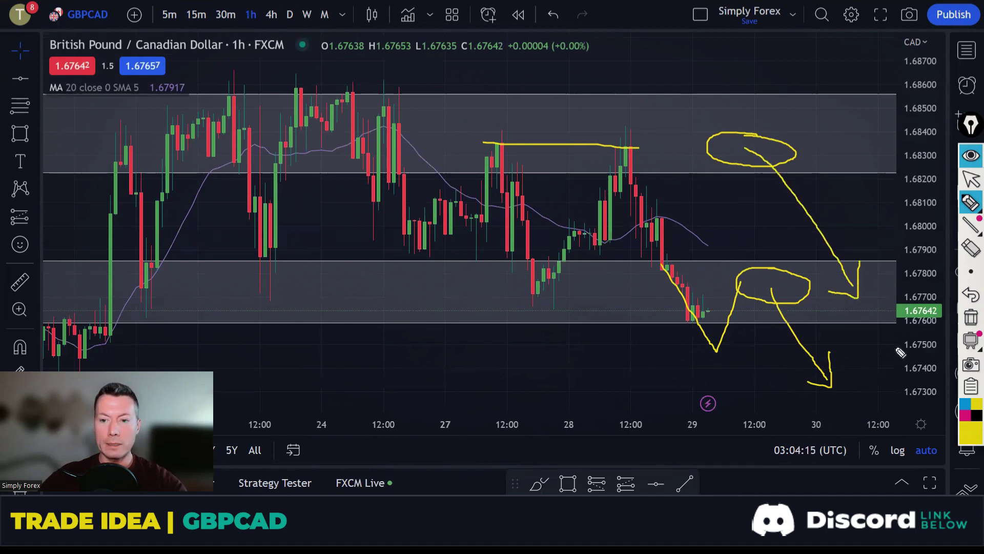
left_click(971, 316)
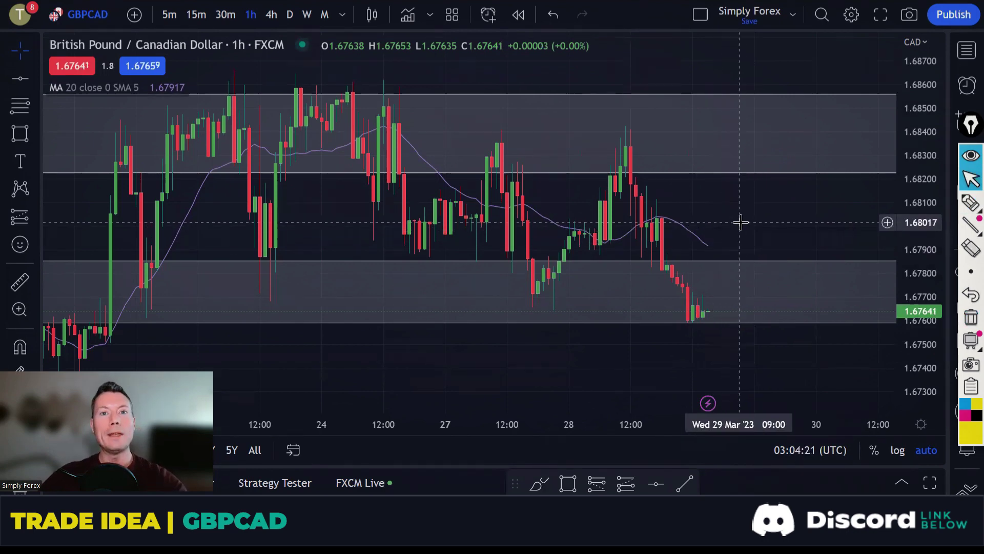
Open the USDCAD chart from the watchlist and switch it to the daily timeframe.
left_click(964, 51)
scroll(857, 250, "down", 7)
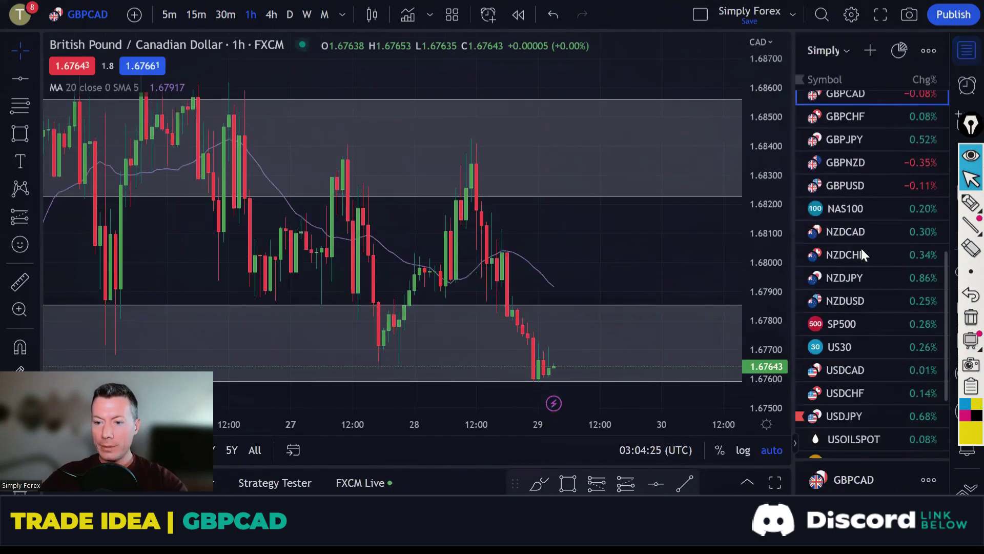
left_click(849, 338)
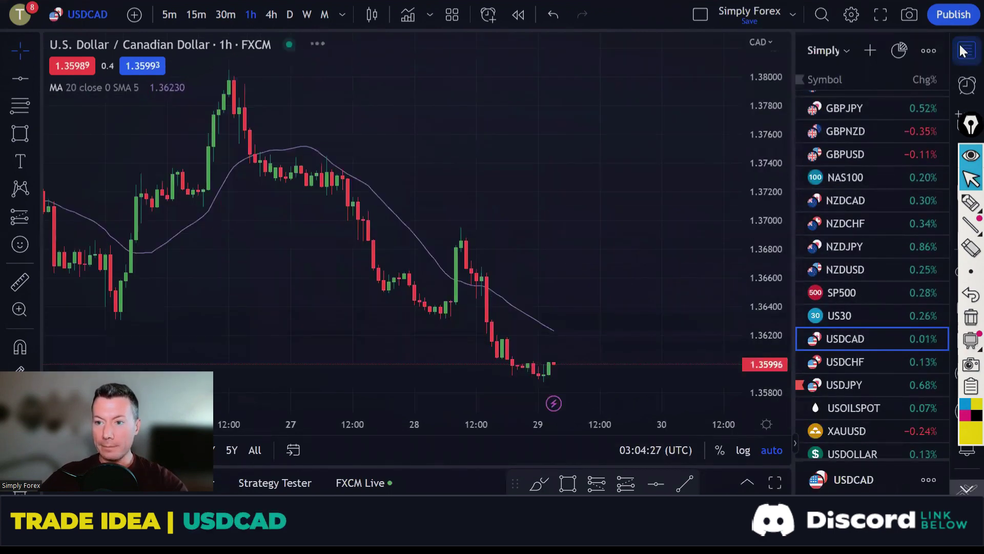
left_click(967, 51)
left_click(290, 14)
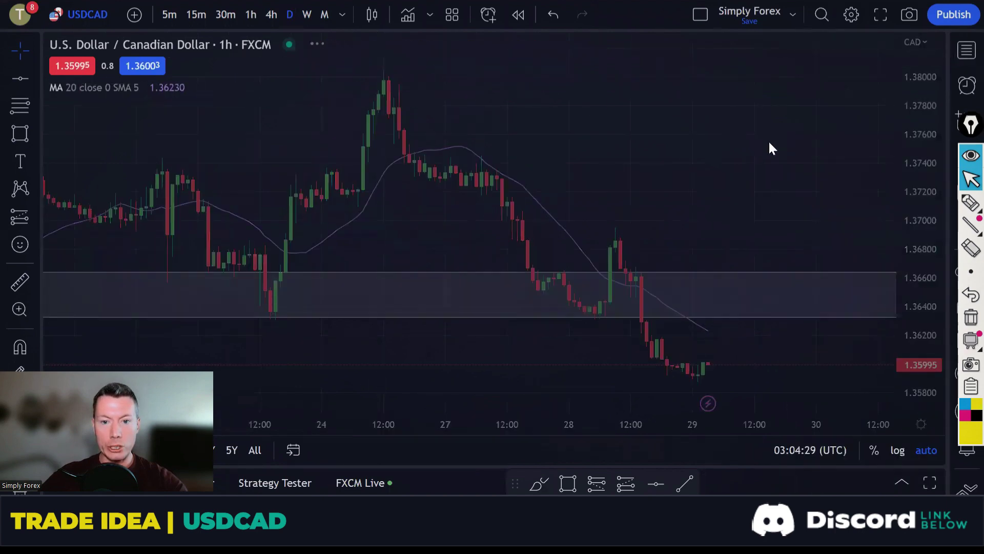
Underline the March swing lows inside the upper zone on the USDCAD daily chart, and clear the mark.
left_click_drag(834, 248, 747, 266)
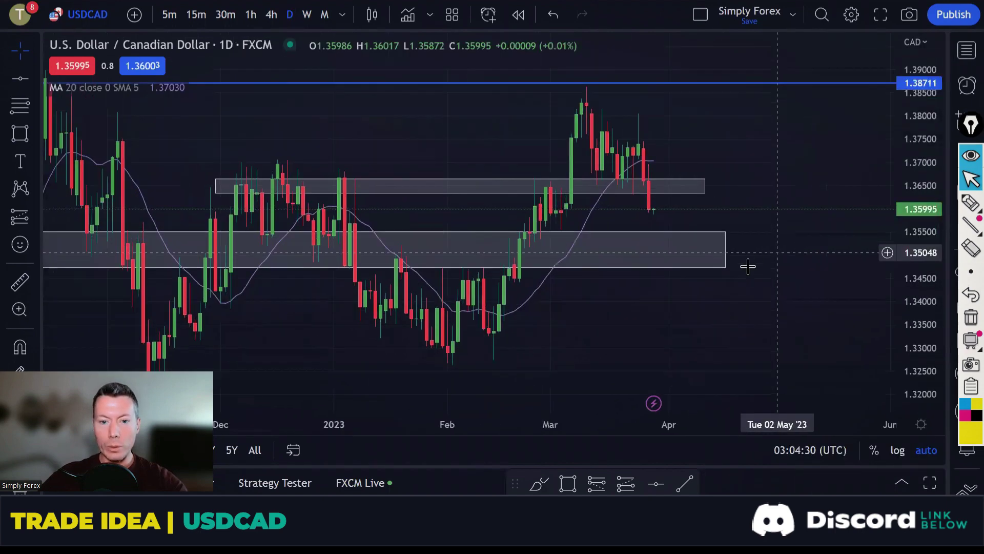
scroll(648, 402, "up", 5)
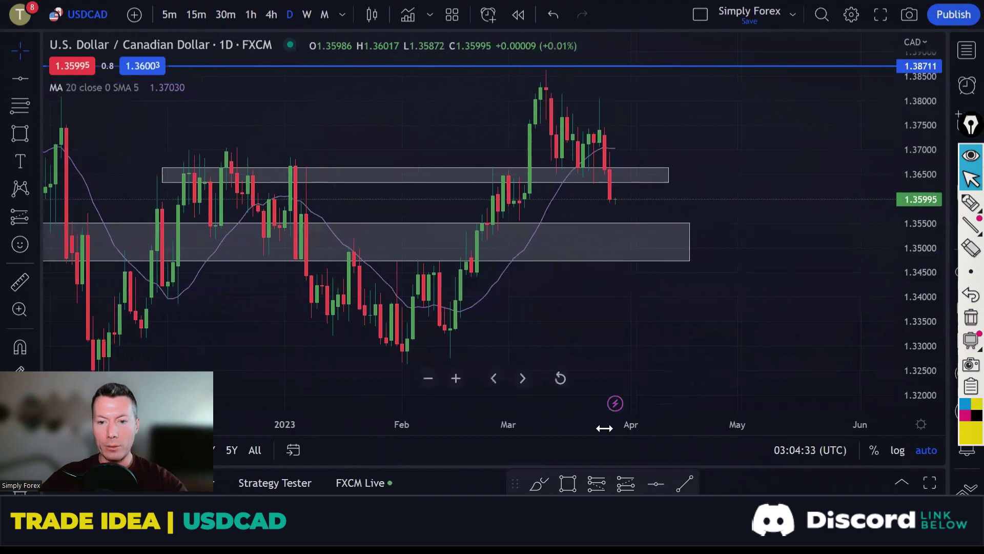
scroll(566, 436, "up", 1)
left_click(970, 203)
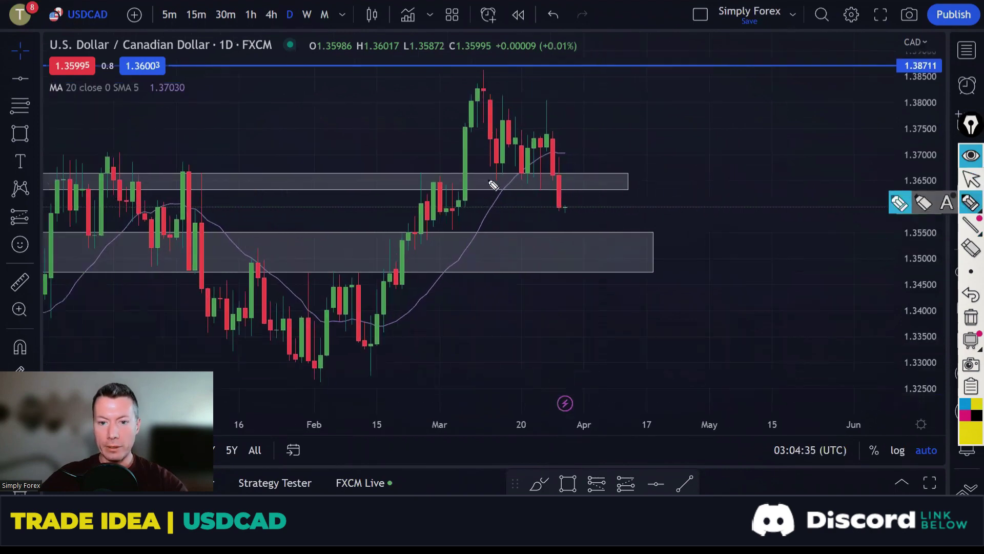
left_click_drag(488, 179, 568, 178)
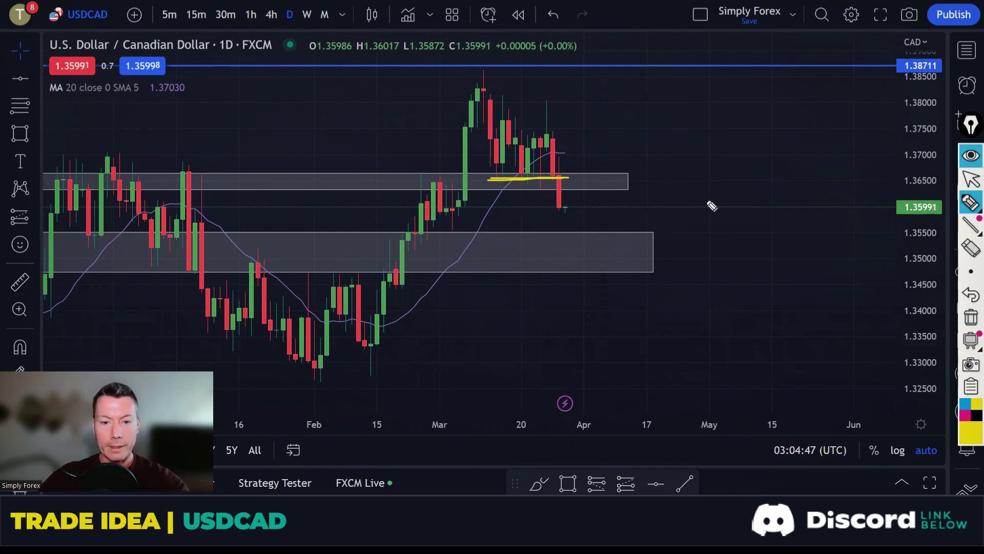
key("Escape")
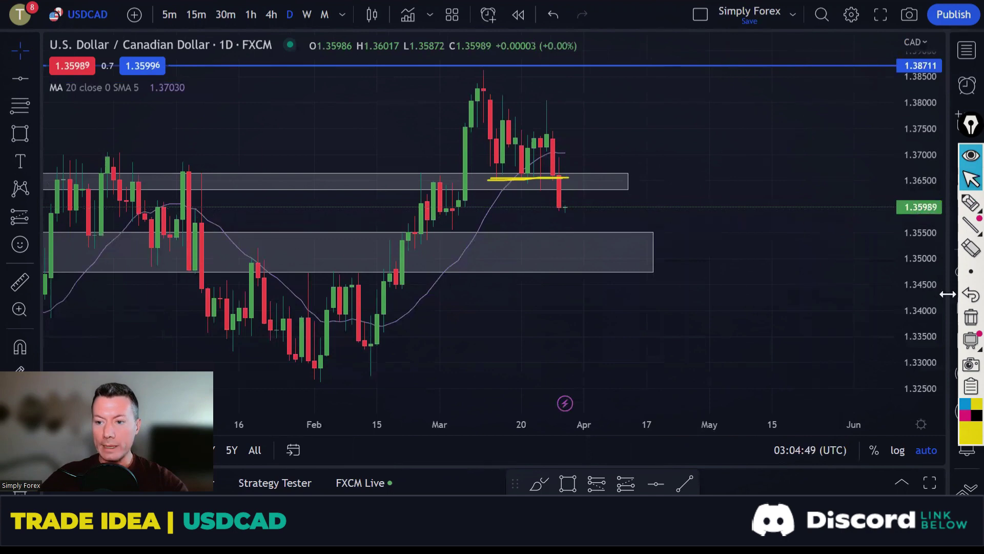
left_click(965, 320)
Trace the price swings from the mid-February low to the latest fall, underline the March lows inside the upper zone, and clear the marks.
left_click_drag(691, 216, 767, 210)
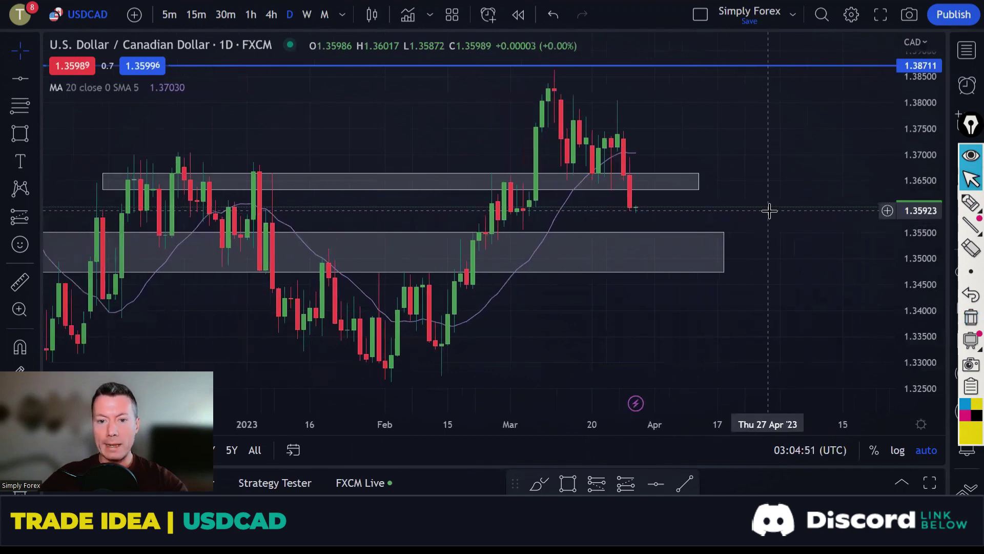
left_click(969, 203)
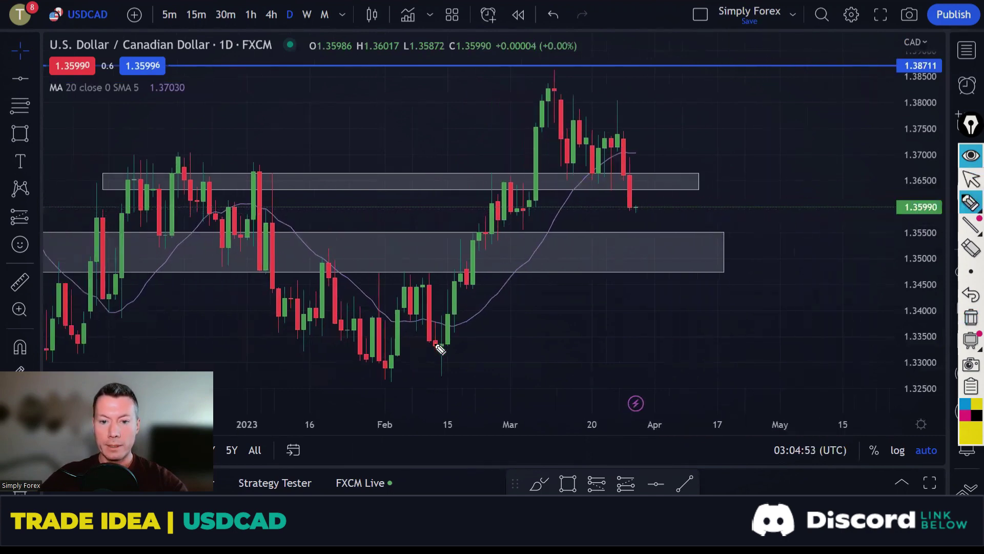
mouse_move(435, 344)
left_mouse_down()
mouse_move(487, 216)
mouse_move(514, 218)
mouse_move(549, 88)
mouse_move(566, 168)
mouse_move(581, 117)
mouse_move(601, 179)
mouse_move(619, 131)
mouse_move(656, 205)
left_mouse_up()
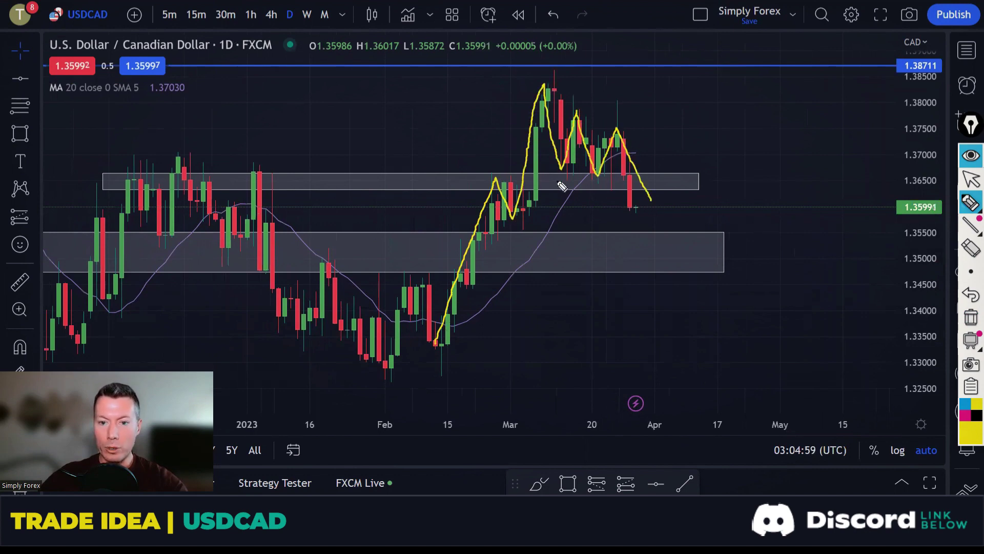
mouse_move(562, 187)
left_mouse_down()
mouse_move(622, 184)
mouse_move(551, 188)
mouse_move(620, 192)
left_mouse_up()
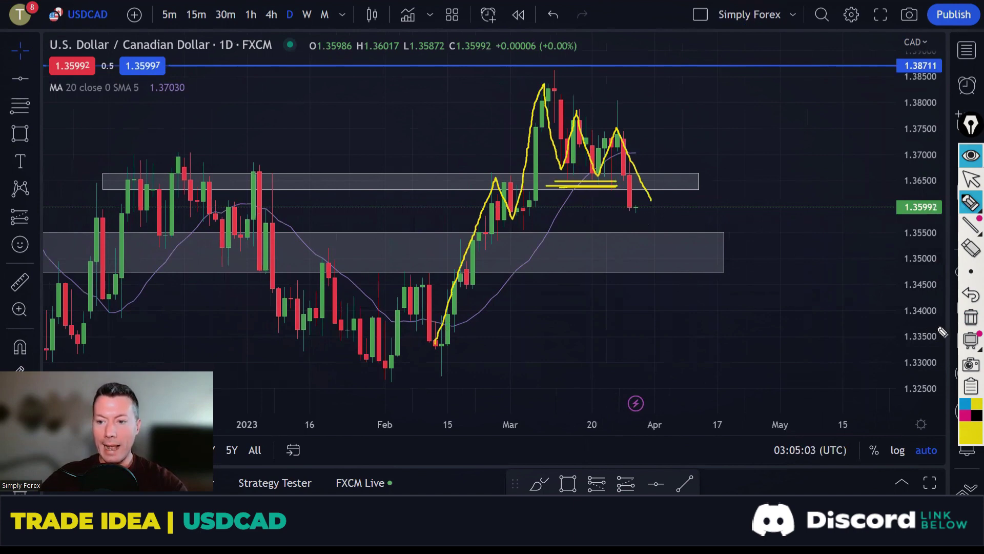
left_click(970, 316)
Circle the latest large bearish daily candle, point an arrow down to the lower zone, circle 1.35500 on the price scale, and clear the marks.
scroll(662, 229, "up", 2)
scroll(661, 229, "up", 1)
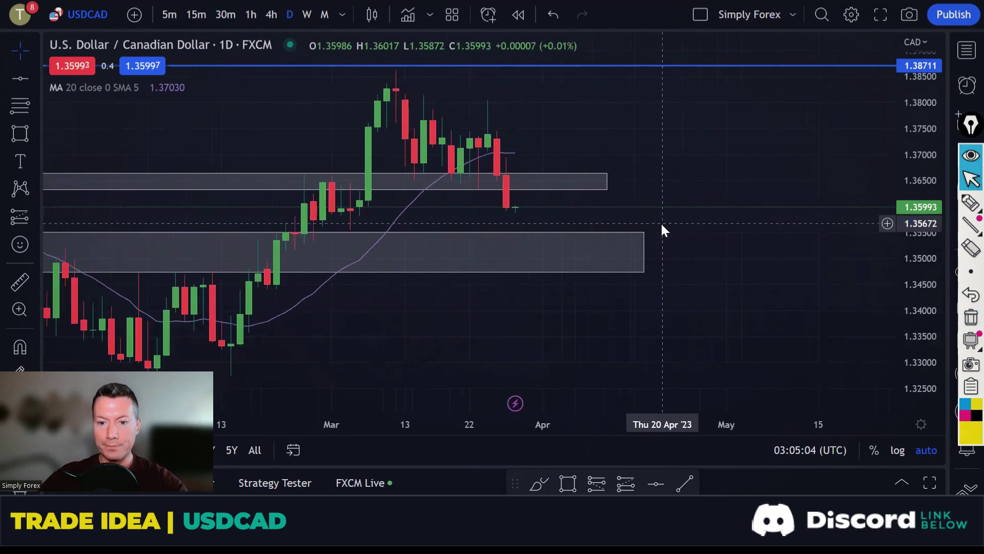
left_click_drag(738, 233, 777, 231)
left_click(969, 204)
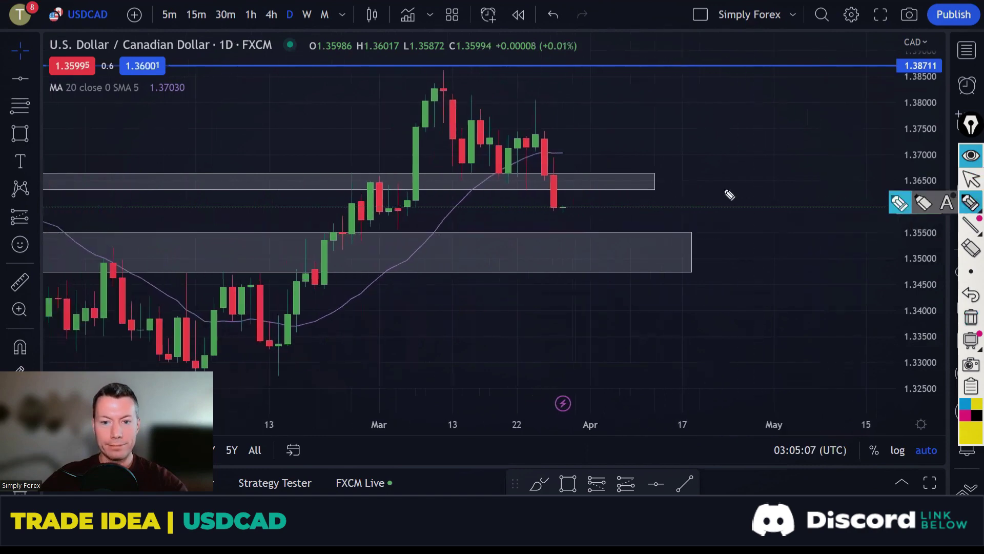
mouse_move(545, 176)
left_mouse_down()
mouse_move(548, 215)
mouse_move(566, 180)
mouse_move(563, 159)
left_mouse_up()
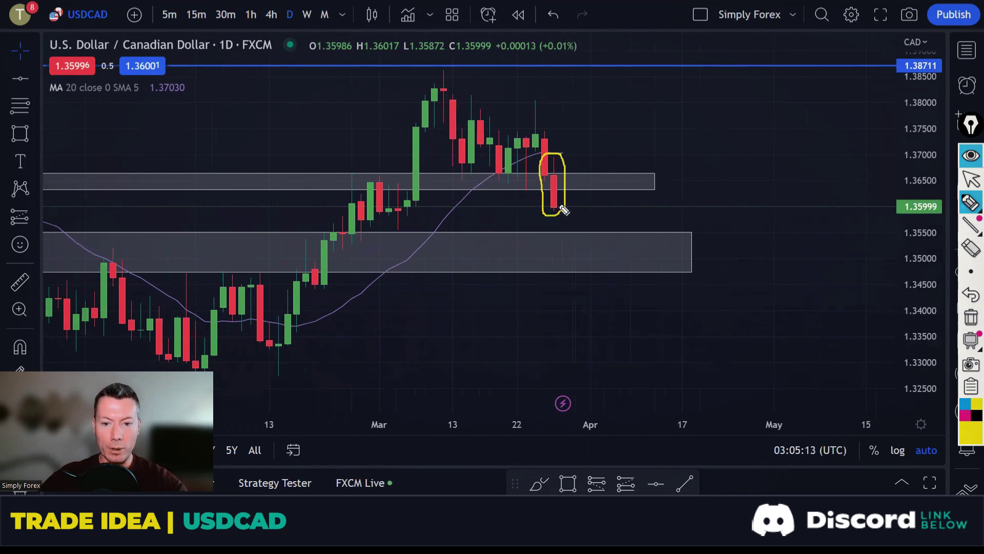
mouse_move(569, 215)
left_mouse_down()
mouse_move(583, 234)
mouse_move(581, 244)
mouse_move(568, 239)
left_mouse_up()
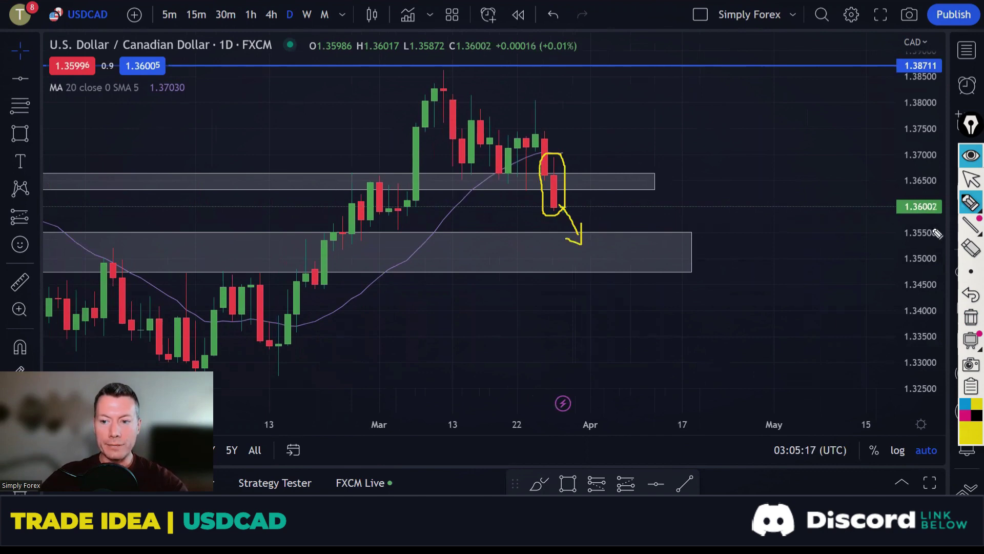
mouse_move(932, 228)
left_mouse_down()
mouse_move(899, 241)
mouse_move(943, 243)
left_mouse_up()
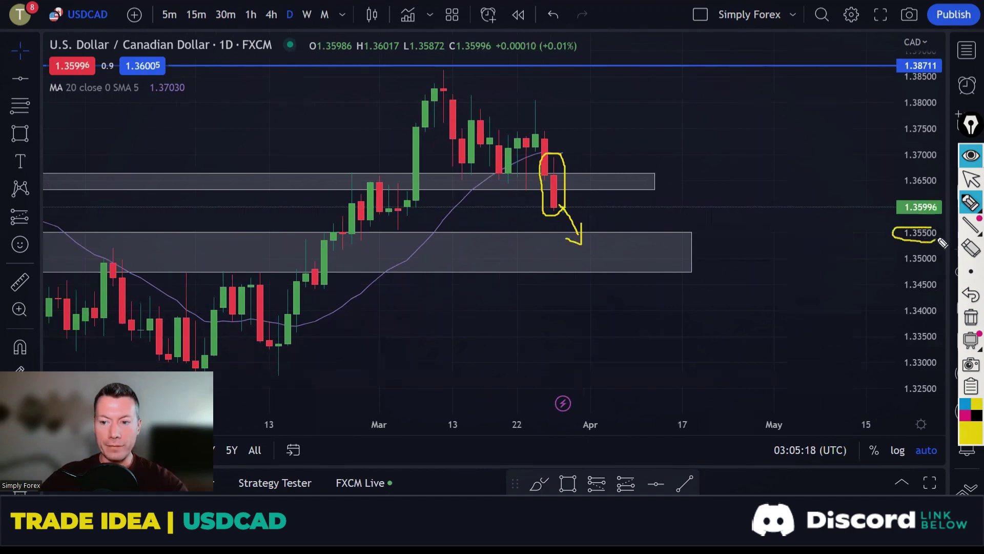
left_click(971, 317)
Place a horizontal line at 1.35524 along the upper edge of the lower zone.
left_click(656, 484)
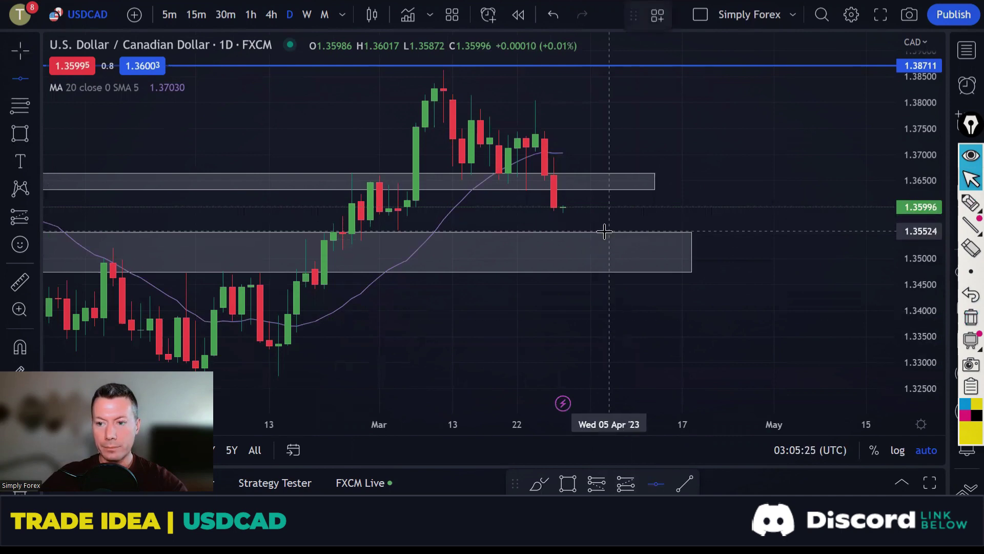
left_click(605, 231)
left_click(718, 307)
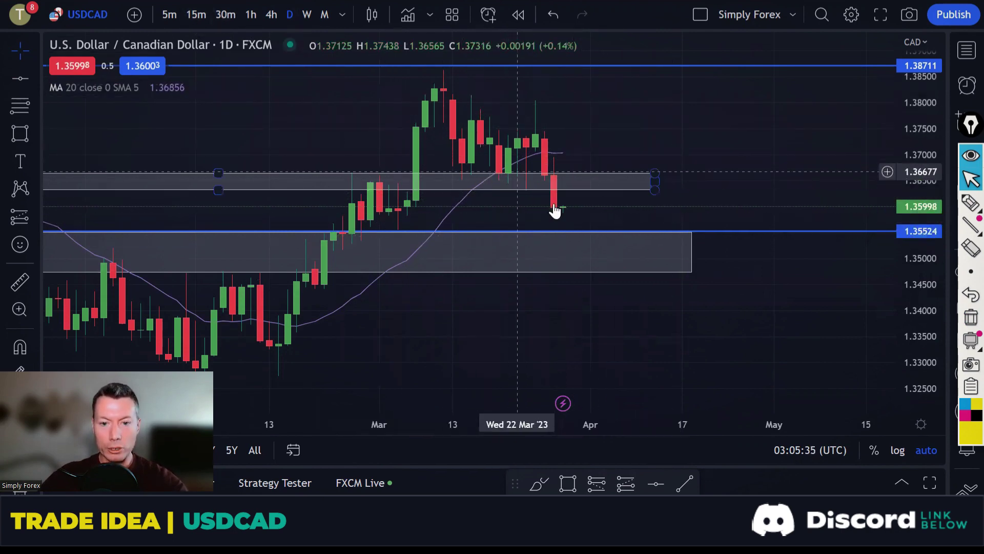
On the 1-hour chart, project a rise to the zone's lower edge, circle the retest there, and draw a drop from it.
left_click(247, 14)
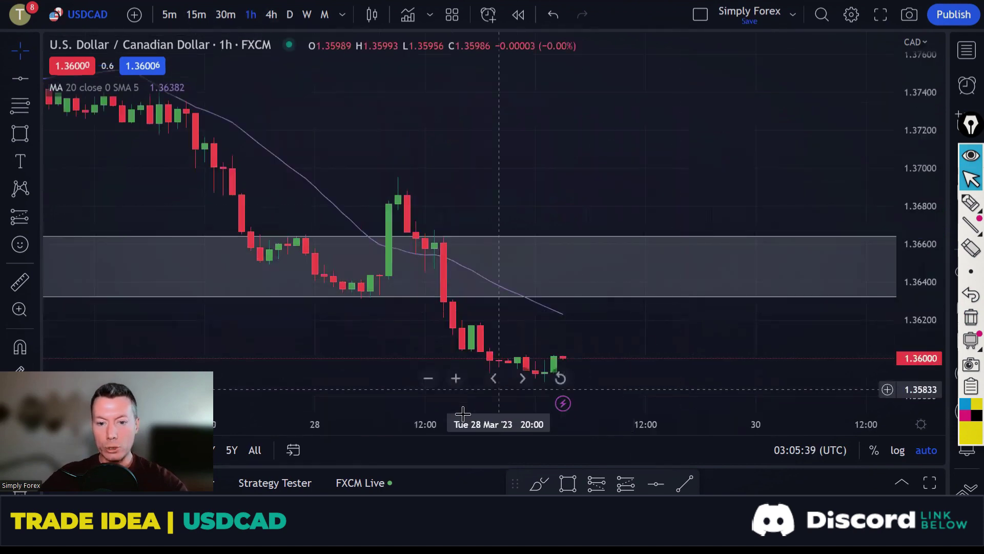
left_click_drag(445, 425, 683, 424)
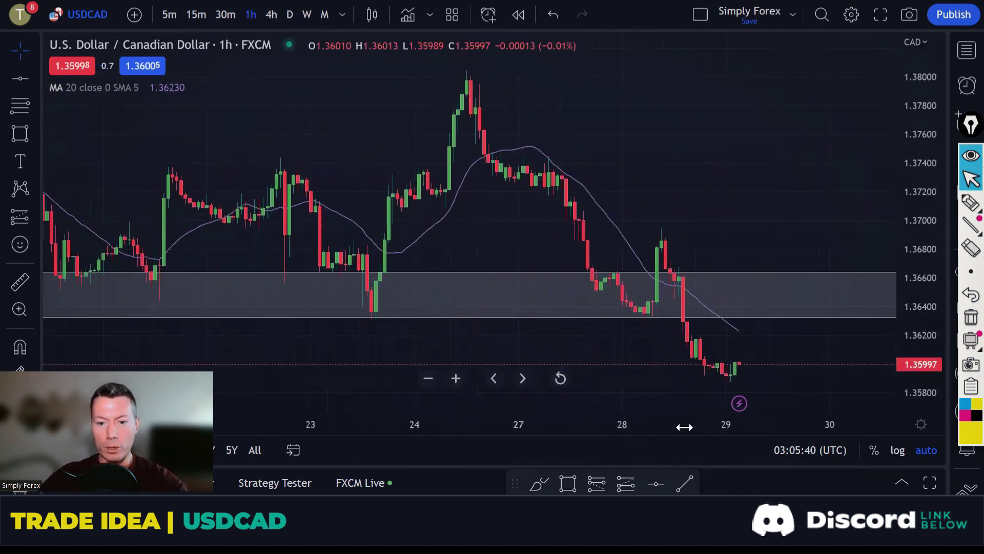
left_click_drag(768, 248, 541, 215)
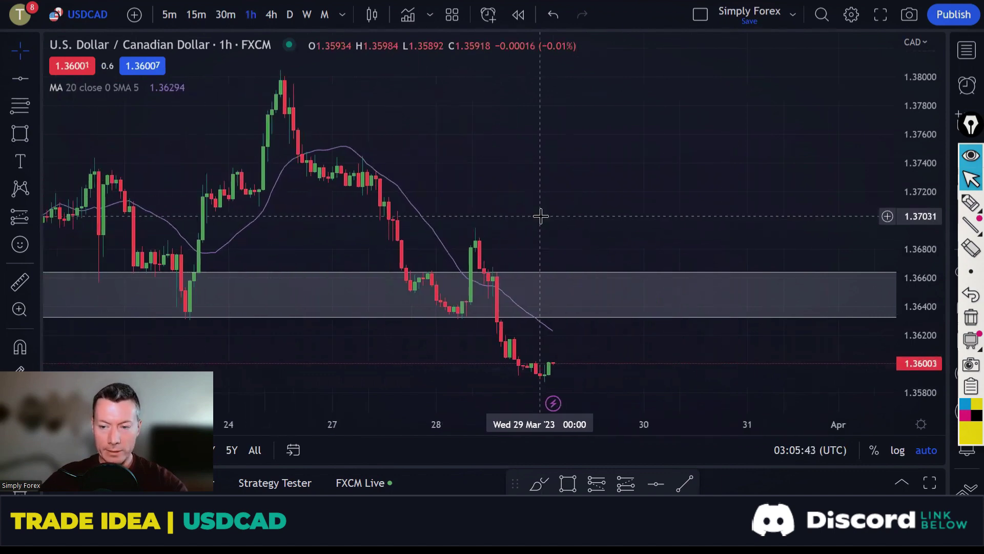
left_click(967, 211)
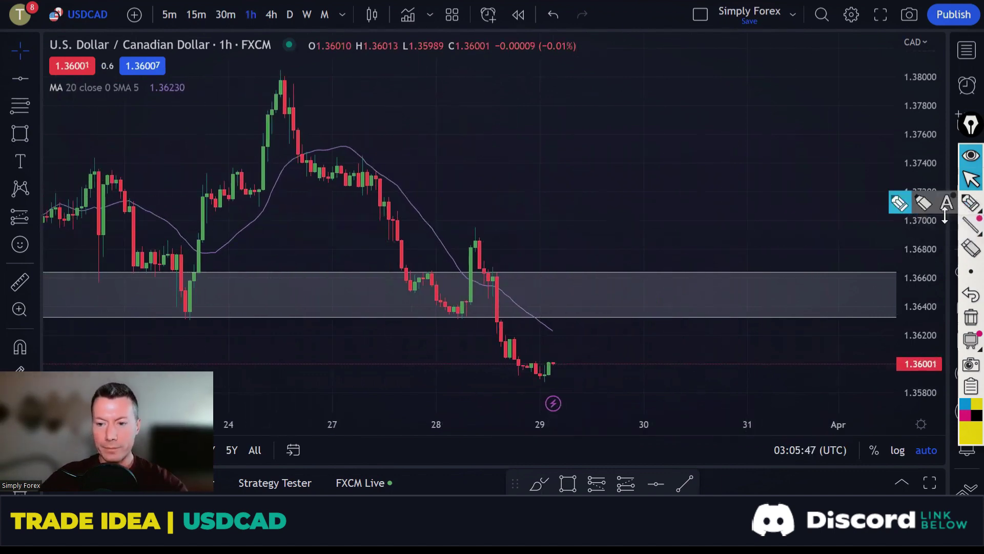
left_click(969, 205)
mouse_move(546, 375)
left_mouse_down()
mouse_move(576, 319)
mouse_move(562, 325)
mouse_move(613, 323)
mouse_move(605, 336)
left_mouse_up()
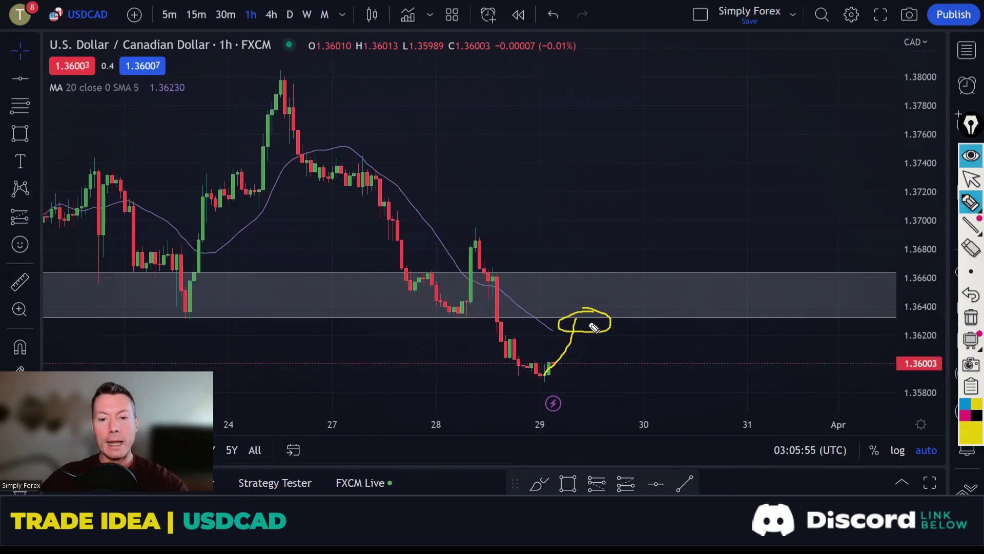
left_click_drag(589, 321, 615, 353)
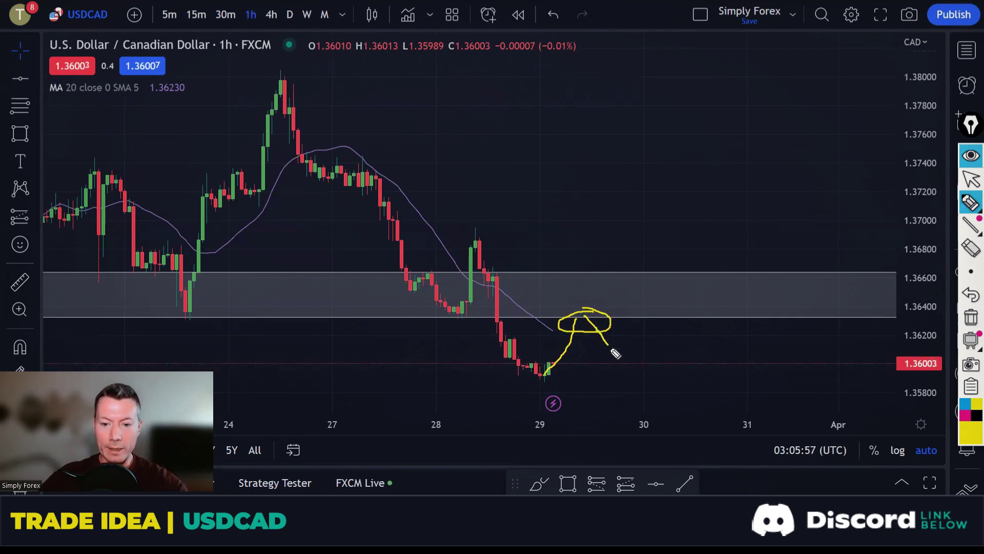
Underline the latest 1-hour low, write 80 beside the projected drop, and extend the drop into a downward arrow.
left_click_drag(526, 382, 581, 382)
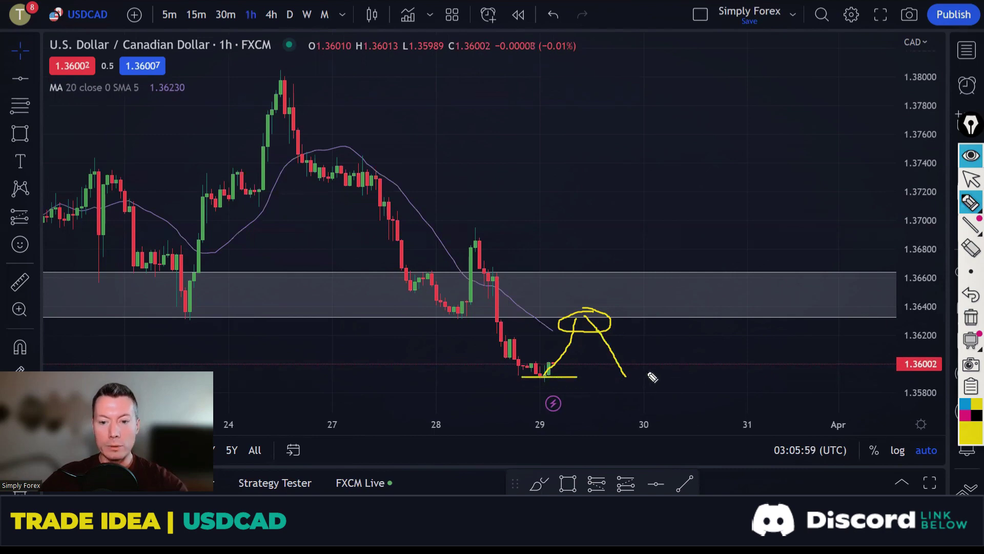
mouse_move(638, 362)
left_mouse_down()
mouse_move(660, 363)
mouse_move(659, 382)
mouse_move(675, 374)
mouse_move(666, 365)
left_mouse_up()
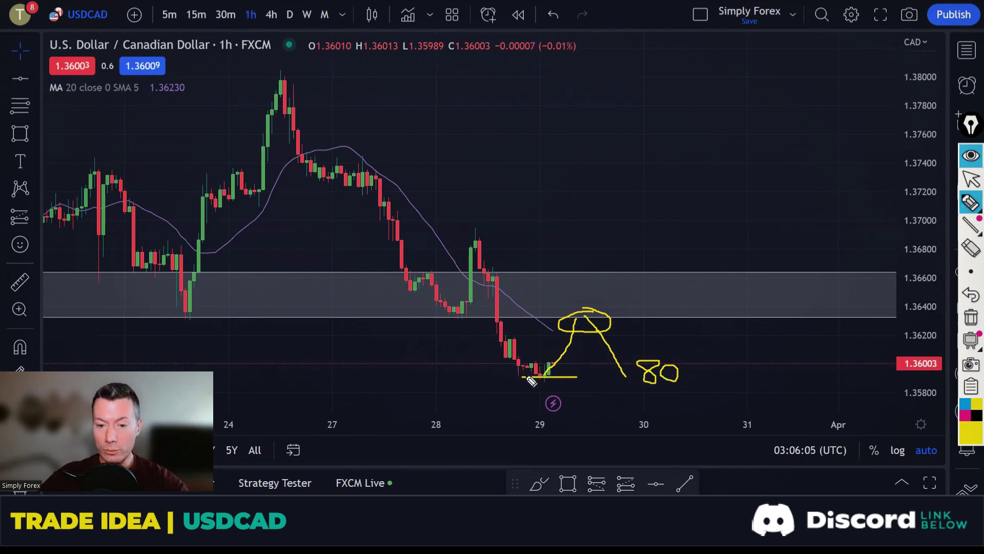
left_click_drag(515, 378, 569, 380)
mouse_move(630, 388)
left_mouse_down()
mouse_move(675, 431)
mouse_move(651, 429)
left_mouse_up()
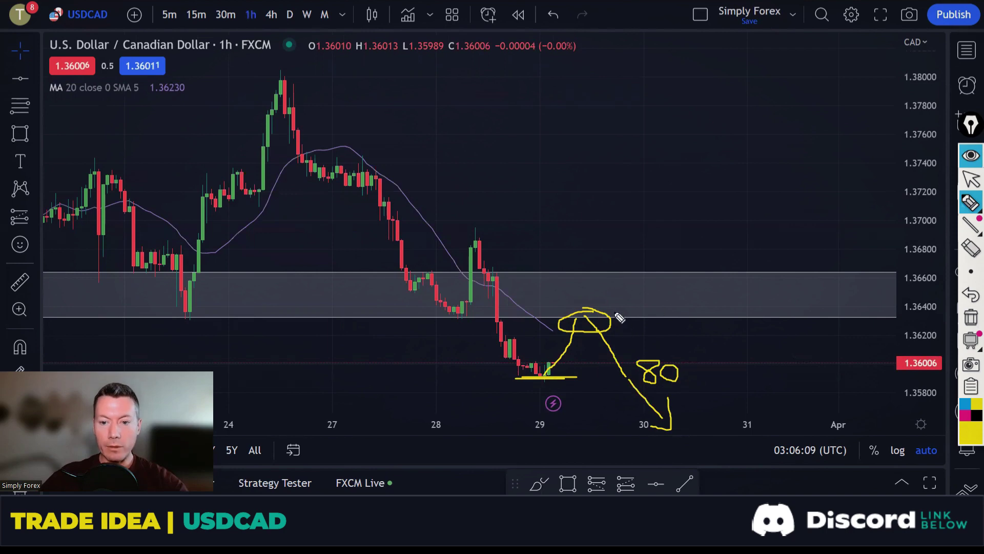
Draw three short horizontal lines inside the zone above the circled retest, and clear all pen marks.
mouse_move(615, 302)
left_mouse_down()
mouse_move(552, 304)
mouse_move(615, 302)
left_mouse_up()
left_click_drag(554, 290, 614, 282)
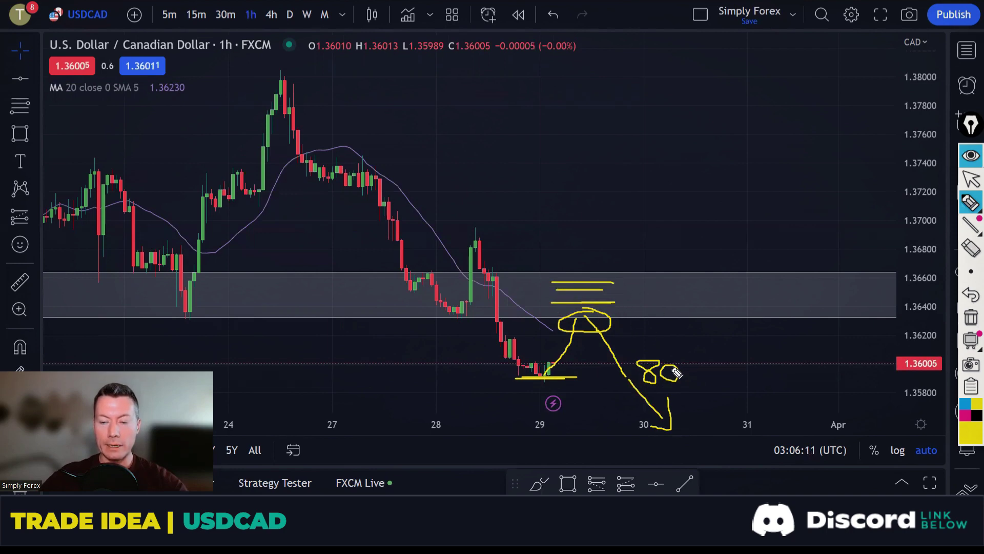
left_click(970, 318)
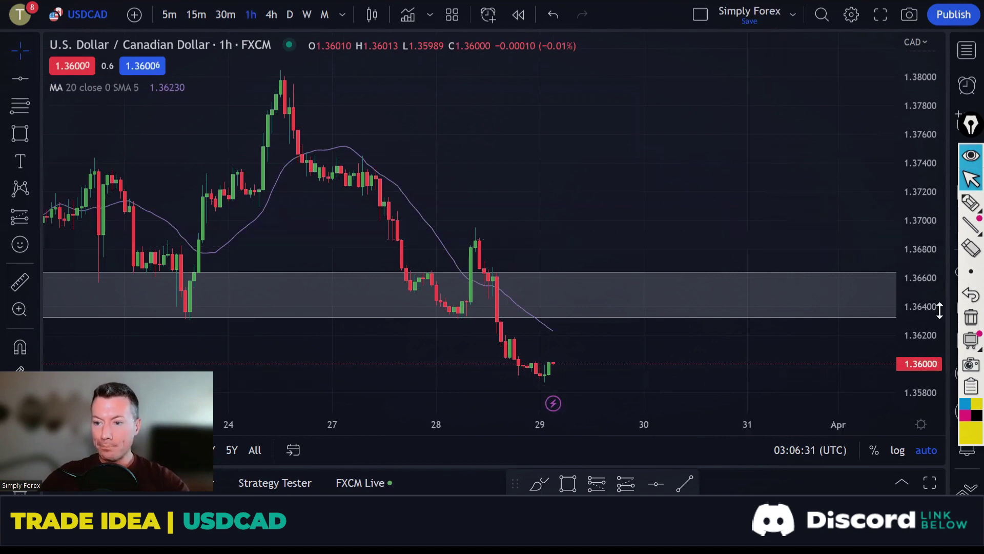
Open the XAUUSD chart from the watchlist.
left_click(967, 50)
scroll(875, 259, "down", 3)
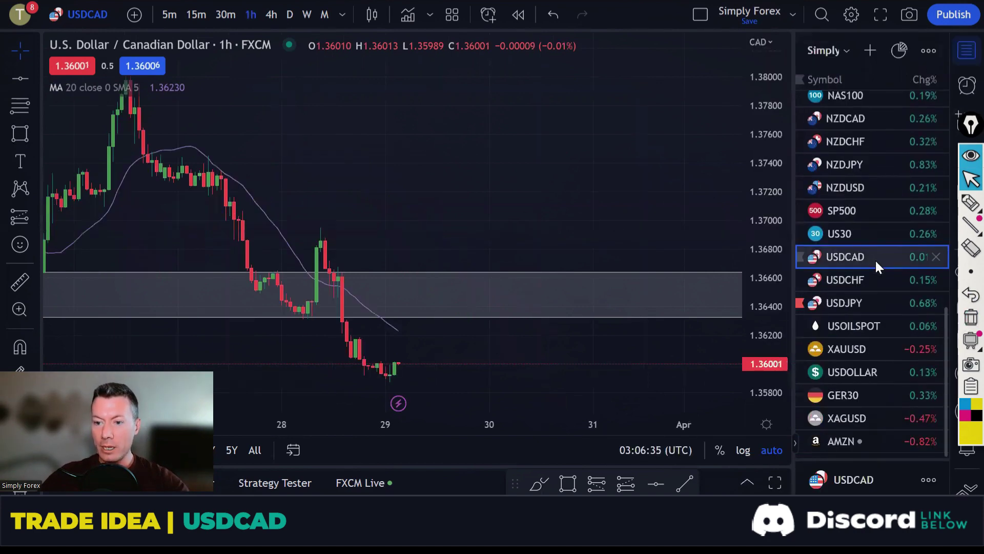
left_click(848, 349)
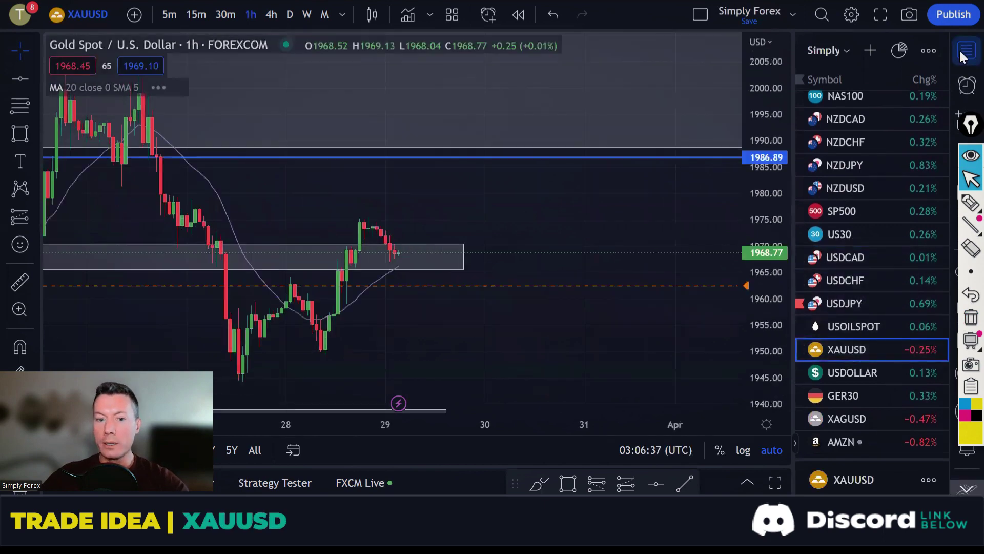
Hide the watchlist and show the XAUUSD chart on the weekly timeframe, framed on the latest candles.
left_click(960, 48)
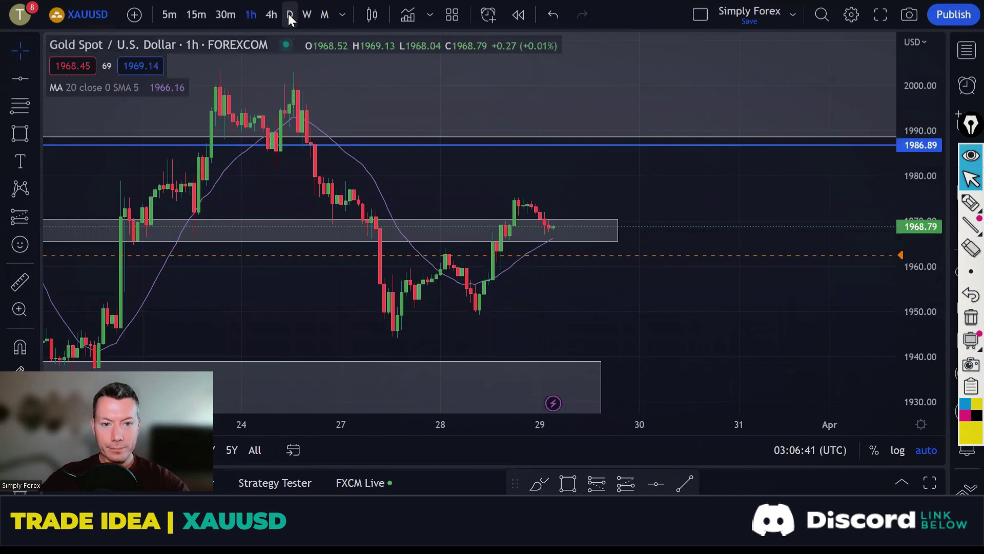
left_click(306, 14)
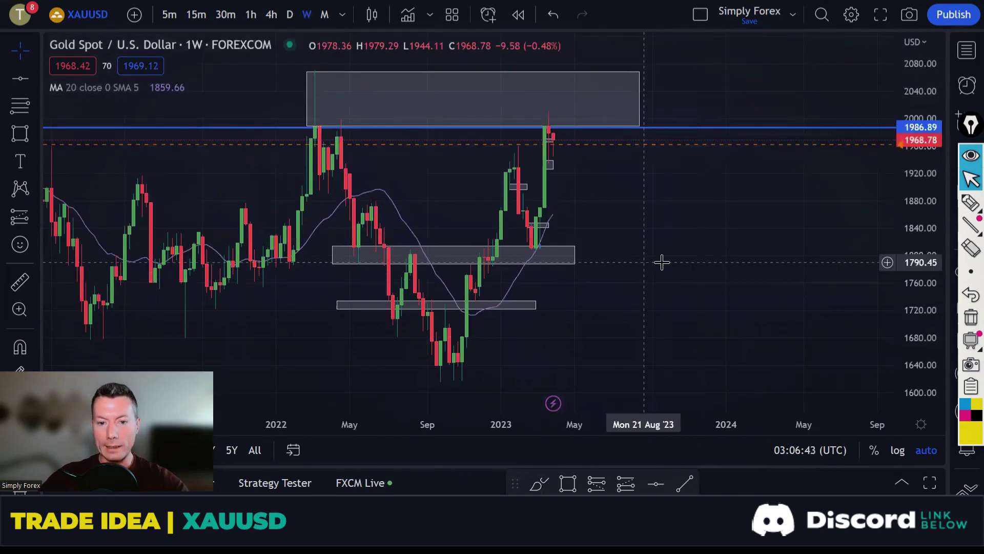
scroll(659, 261, "left", 3)
left_click_drag(567, 428, 324, 448)
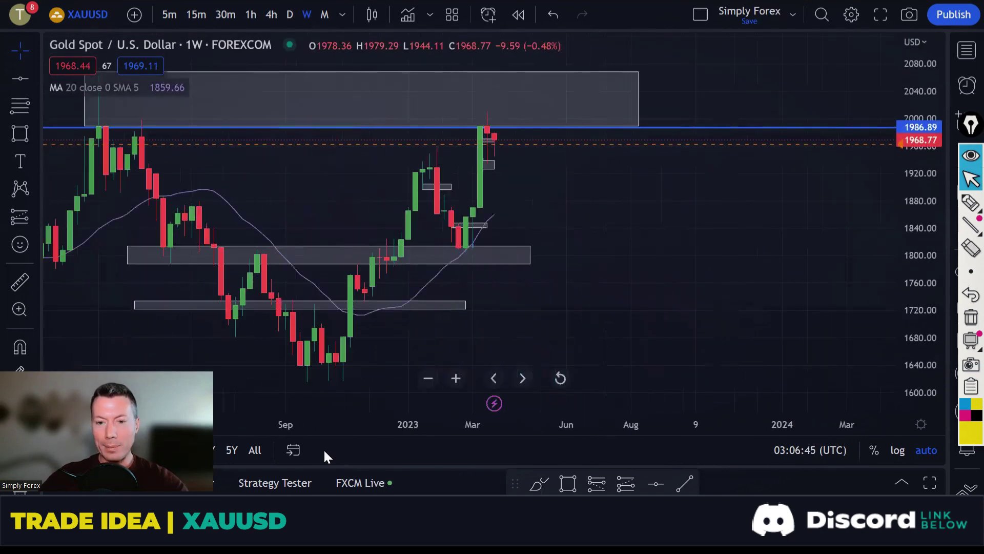
scroll(749, 232, "down", 2)
scroll(596, 351, "up", 3)
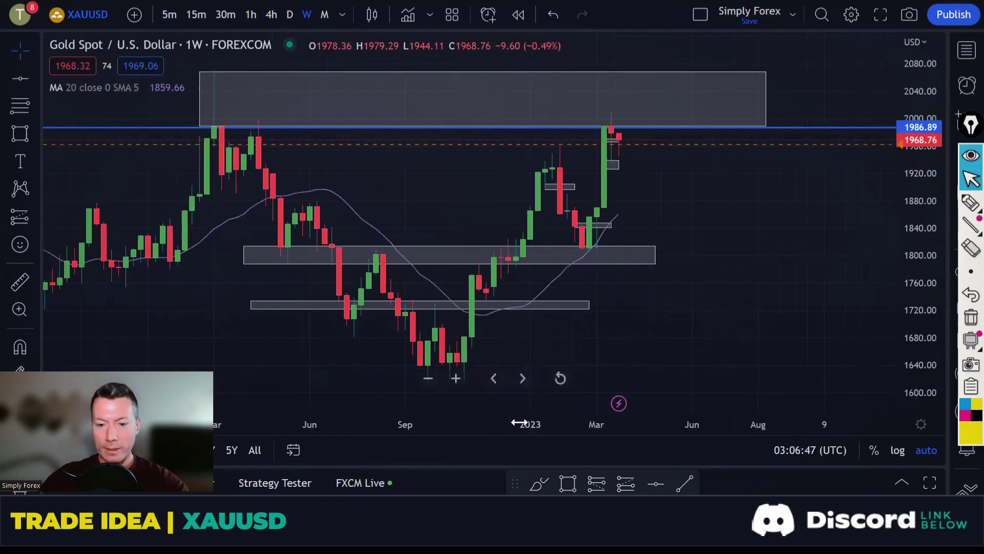
left_click_drag(520, 424, 403, 432)
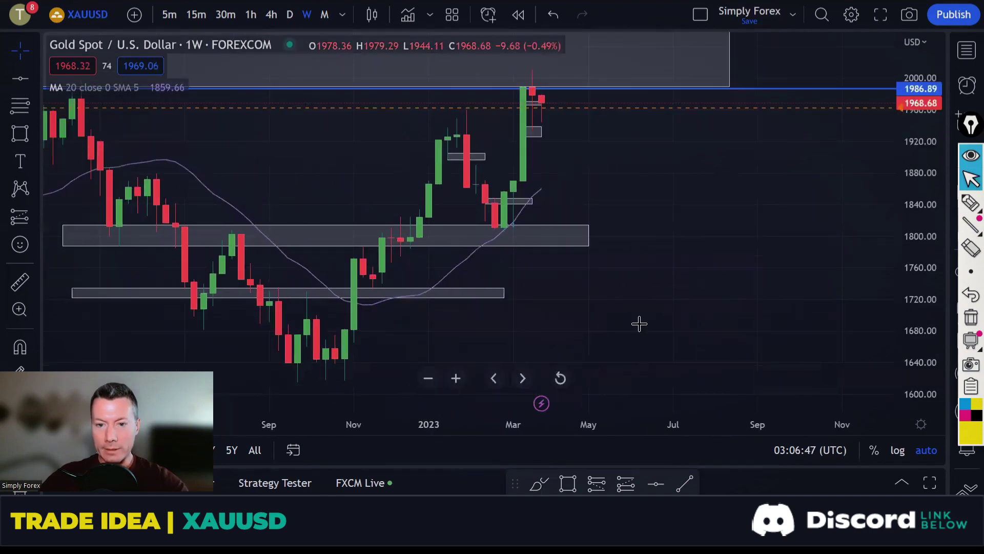
Circle the large bullish weekly candle together with the two latest candles, and clear the pen mark.
left_click(970, 202)
mouse_move(522, 93)
left_mouse_down()
mouse_move(512, 174)
mouse_move(533, 194)
mouse_move(549, 185)
mouse_move(556, 105)
mouse_move(530, 87)
left_mouse_up()
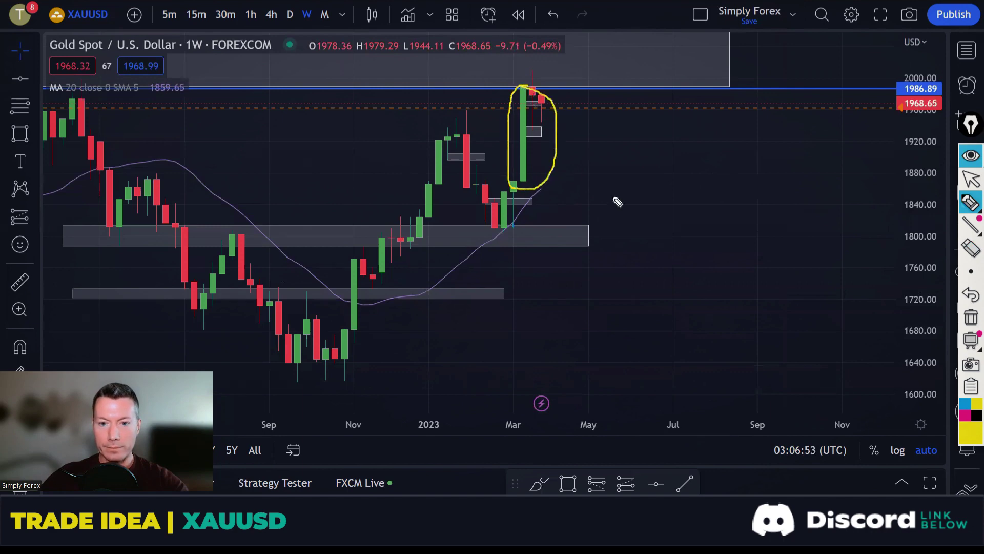
left_click(970, 316)
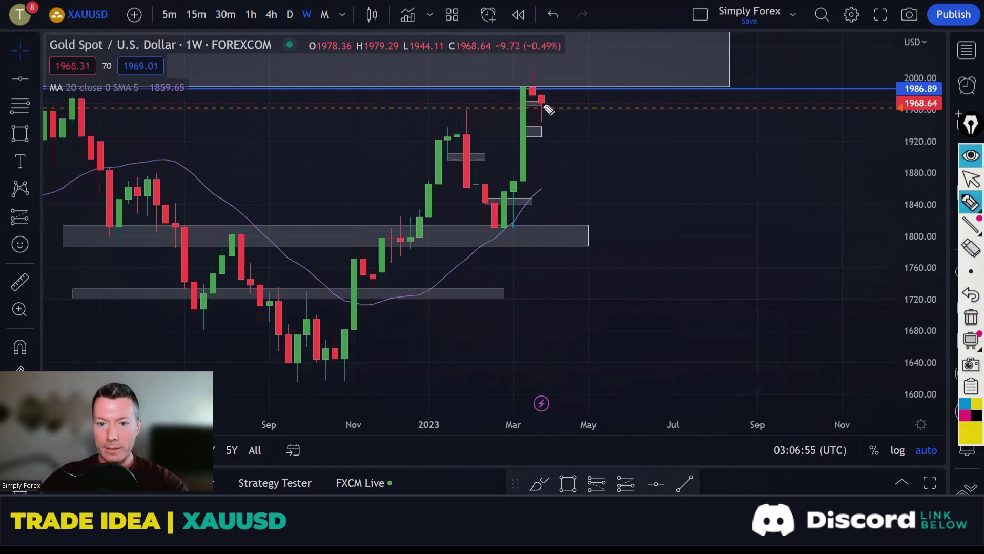
Circle the lower wicks of the latest weekly candles, draw two short lines above them, and project an arrow up into the resistance zone.
mouse_move(541, 101)
left_mouse_down()
mouse_move(531, 123)
mouse_move(549, 137)
mouse_move(539, 98)
left_mouse_up()
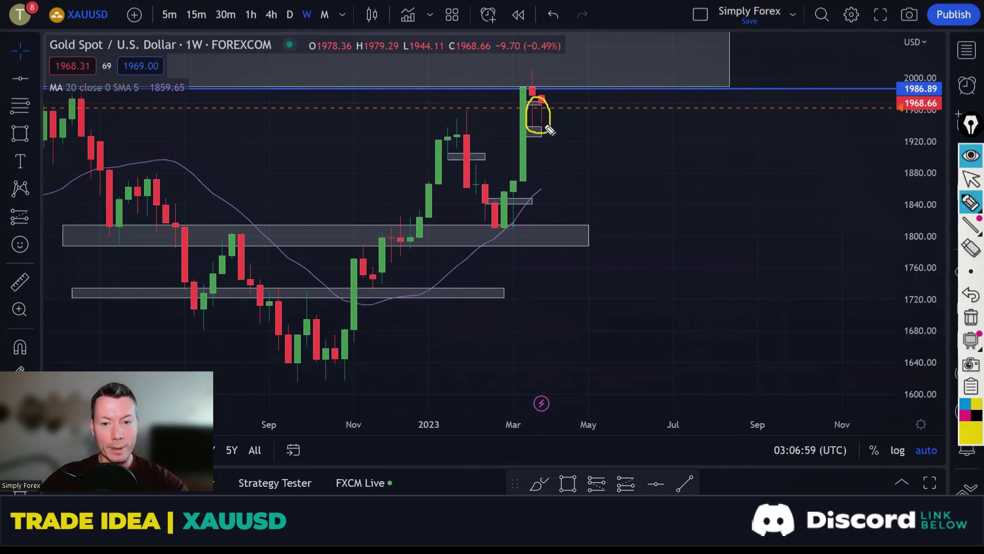
mouse_move(520, 146)
left_mouse_down()
mouse_move(564, 93)
mouse_move(555, 80)
mouse_move(542, 84)
left_mouse_up()
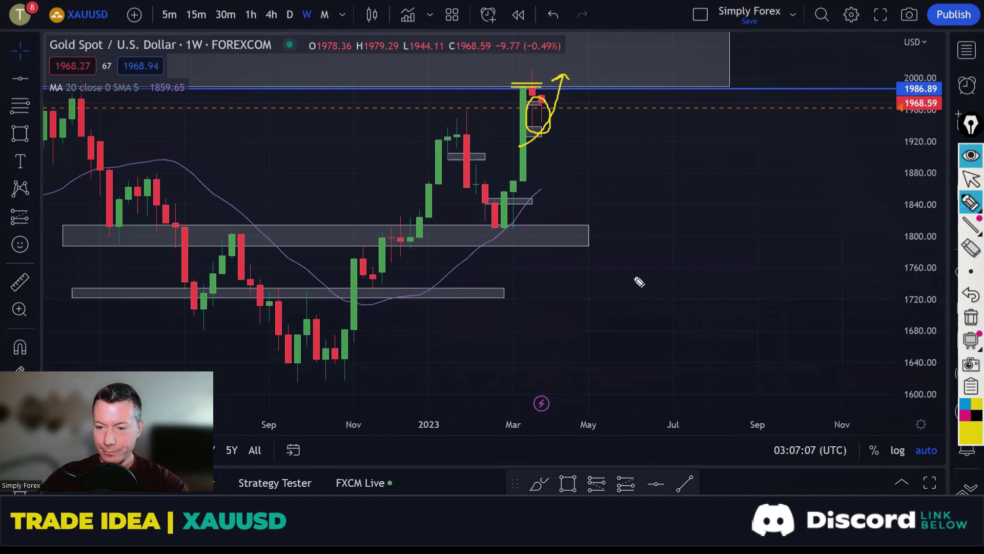
Trace the weekly rally, pullback and second rally, draw an upward arrow from the moving average into the resistance zone, and clear all pen marks.
mouse_move(343, 348)
left_mouse_down()
mouse_move(410, 228)
mouse_move(447, 129)
mouse_move(493, 226)
mouse_move(533, 111)
left_mouse_up()
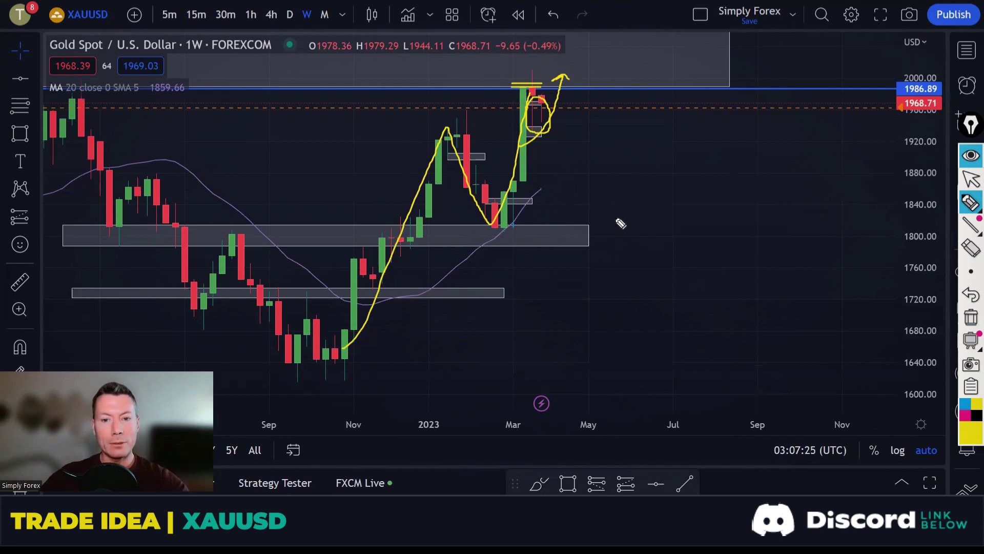
left_click_drag(539, 192, 615, 73)
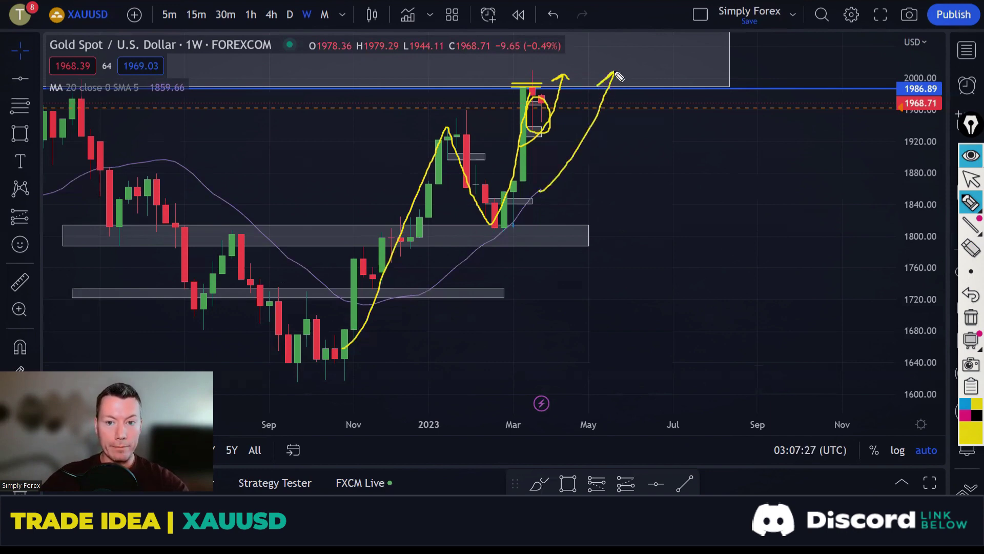
left_click(970, 316)
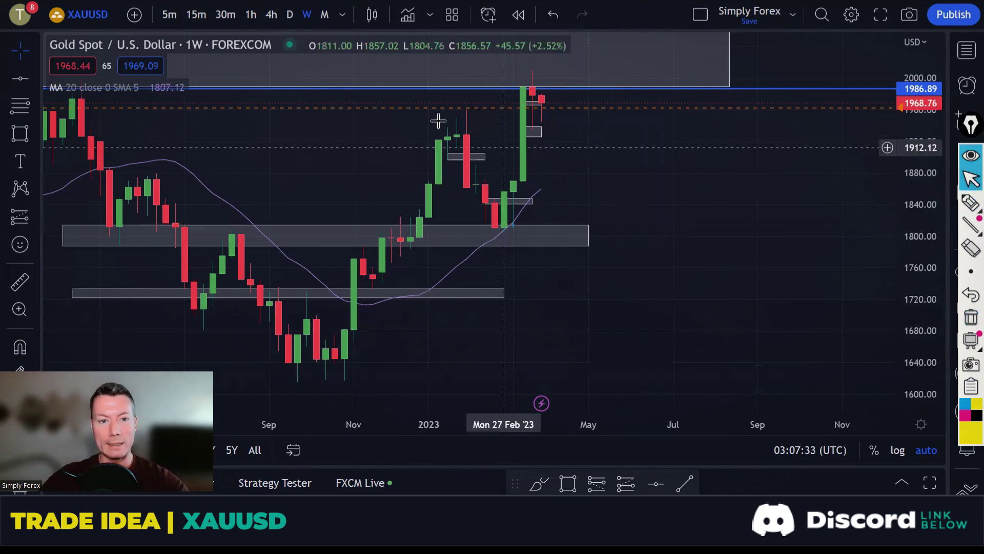
On the 1-hour chart, trace the price swings from the drop below the blue 1986.89 line through both lows to the latest high.
left_click(251, 16)
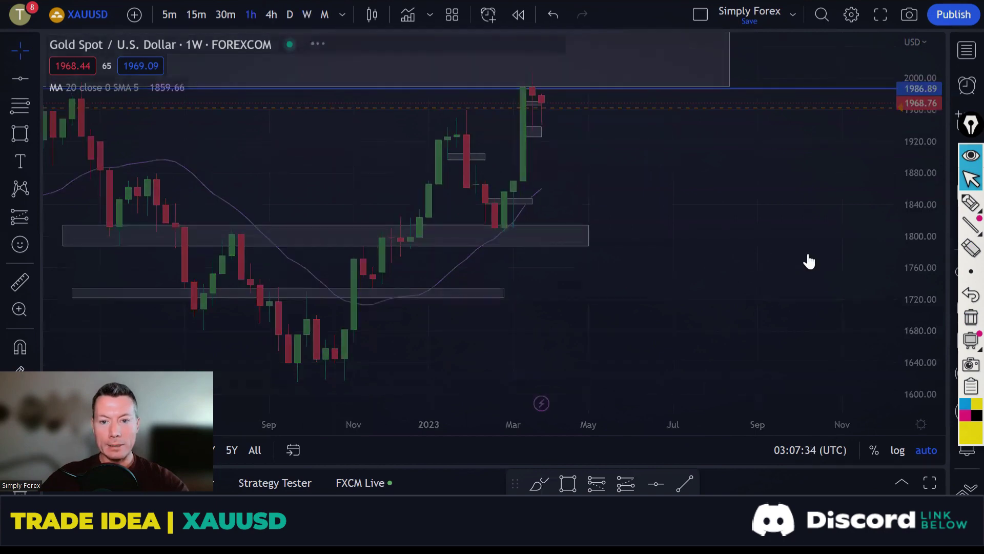
left_click_drag(445, 417, 643, 368)
left_click_drag(696, 309, 582, 307)
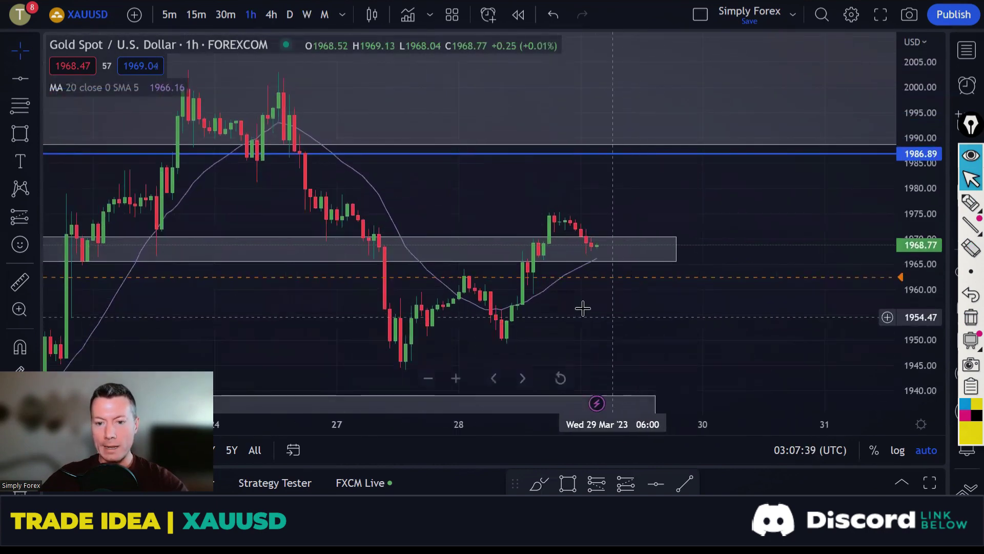
left_click(968, 202)
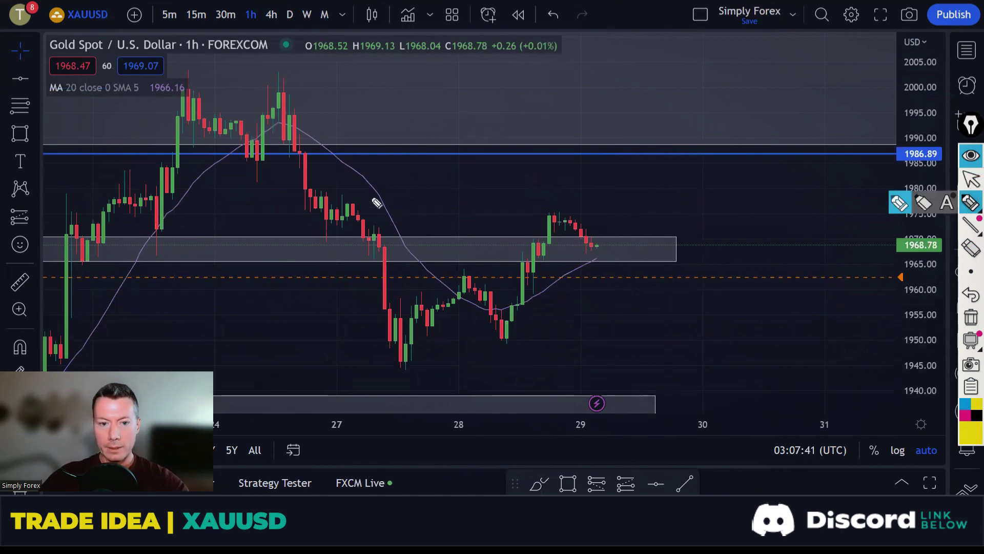
mouse_move(294, 148)
left_mouse_down()
mouse_move(358, 245)
mouse_move(403, 355)
mouse_move(467, 281)
mouse_move(505, 333)
mouse_move(557, 230)
left_mouse_up()
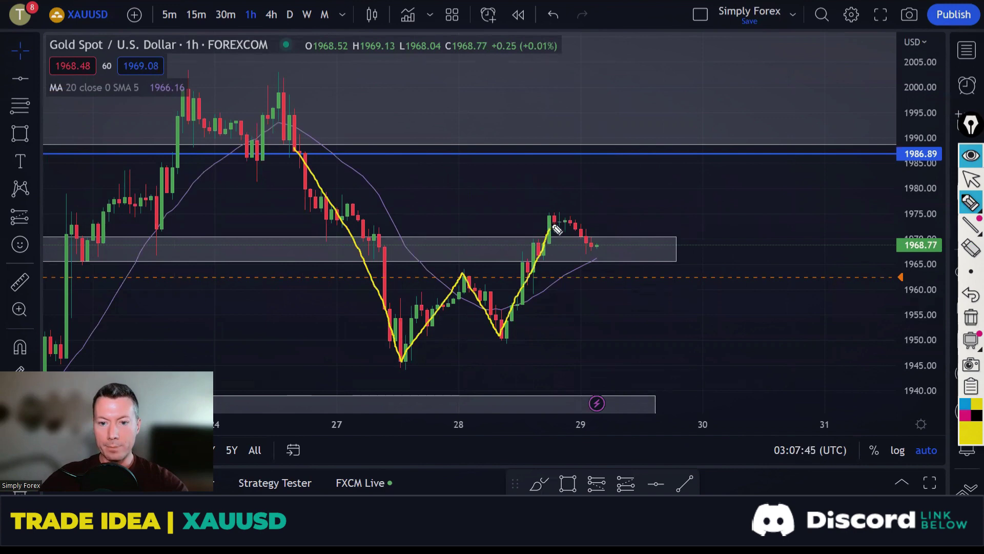
Mark the two 1-hour swing lows and two swing highs with short horizontal lines, draw the pullback and a projected rise, and clear the marks.
left_click_drag(381, 367, 433, 368)
left_click_drag(496, 342, 546, 342)
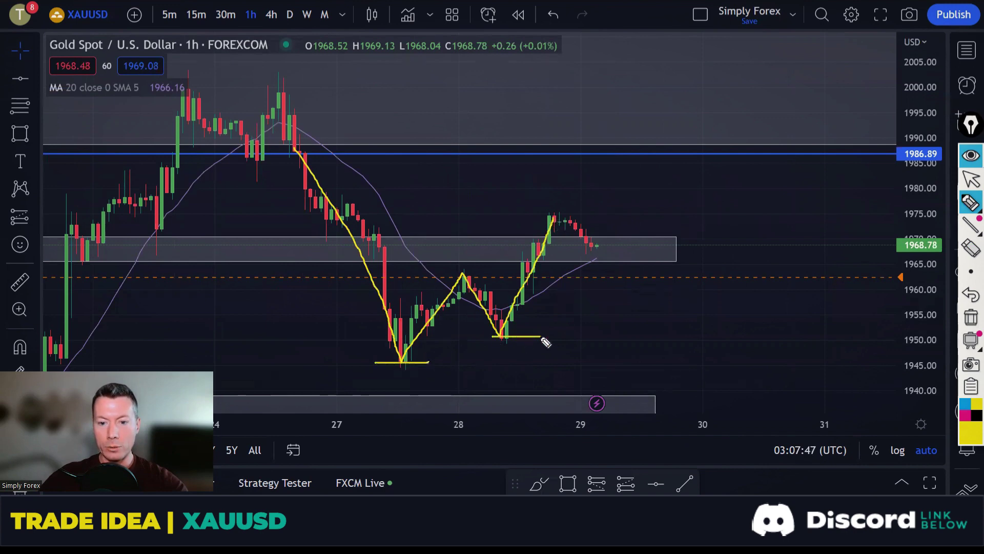
left_click_drag(439, 272, 490, 272)
mouse_move(540, 216)
left_mouse_down()
mouse_move(590, 216)
mouse_move(582, 246)
left_mouse_up()
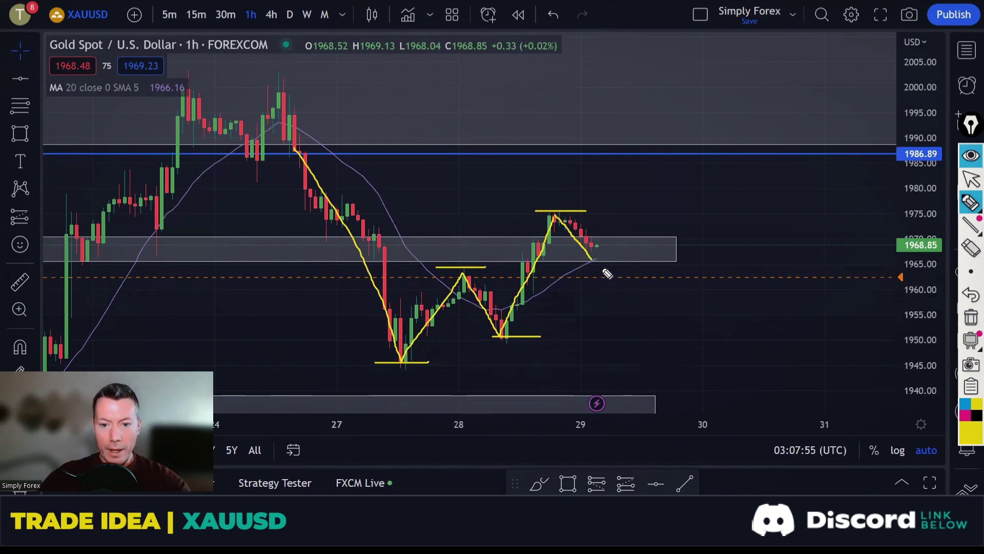
mouse_move(603, 271)
left_mouse_down()
mouse_move(601, 249)
mouse_move(606, 272)
mouse_move(644, 166)
mouse_move(659, 178)
left_mouse_up()
left_click(970, 318)
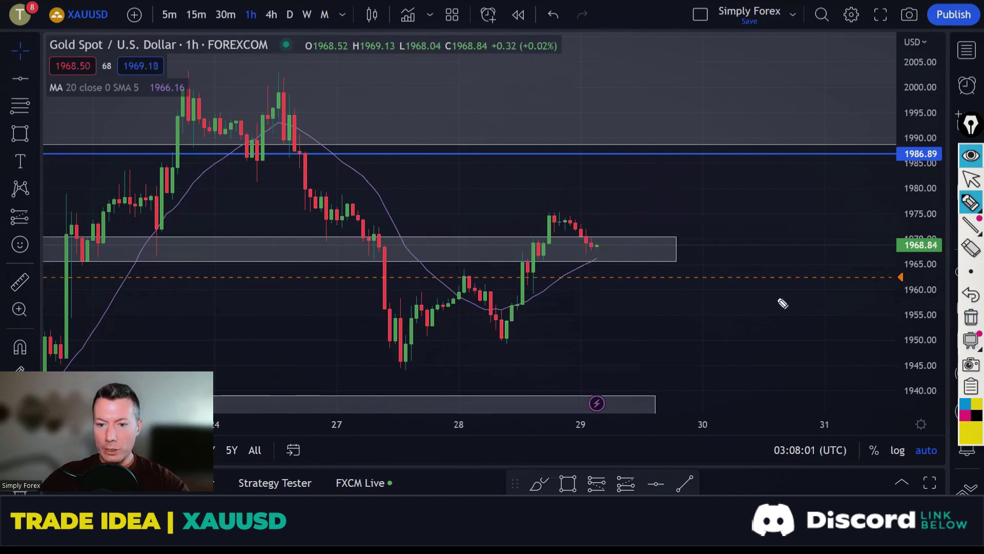
Stretch the 1-hour zone down to the 28 March swing high and further right, underscore that high with a line, and circle the current retest.
left_click_drag(676, 260, 696, 275)
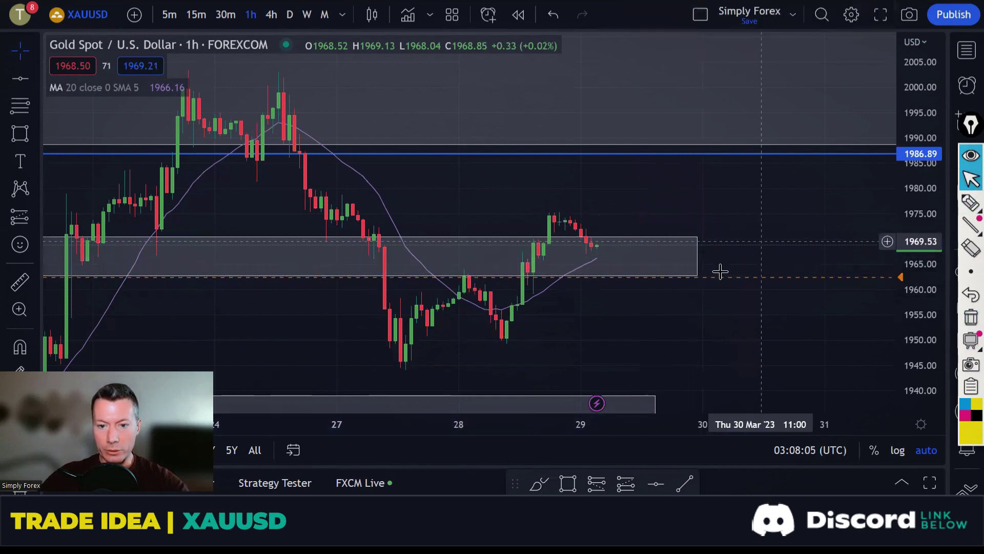
left_click(970, 203)
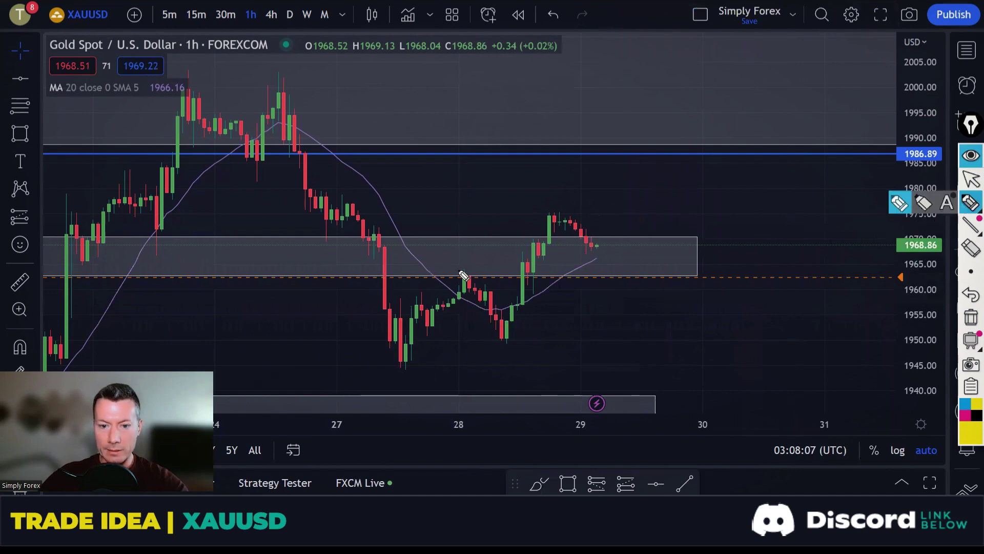
left_click_drag(449, 271, 478, 271)
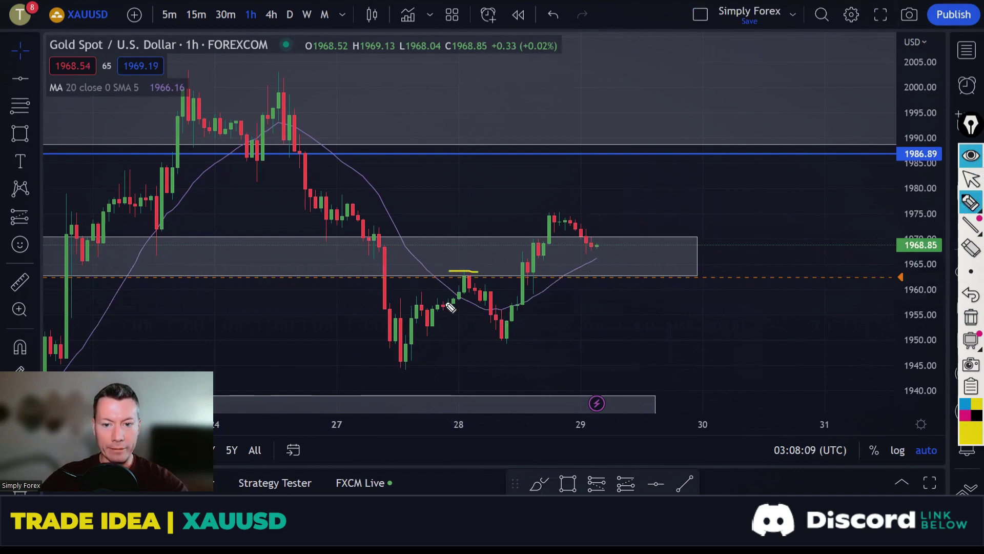
mouse_move(605, 251)
left_mouse_down()
mouse_move(615, 270)
mouse_move(588, 245)
left_mouse_up()
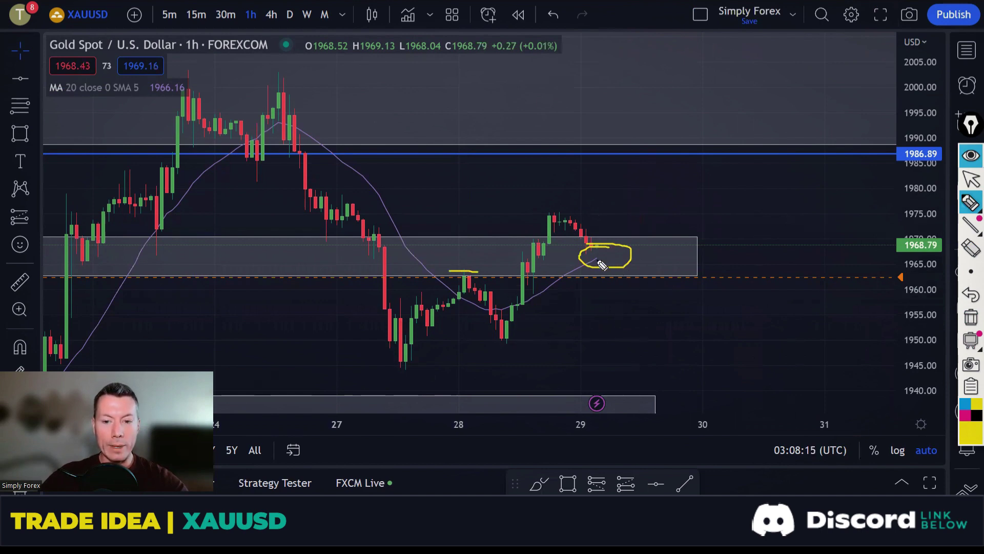
Draw an upward arrow from the circled retest to the blue 1986.89 line, circle that price label, and clear all pen marks.
mouse_move(603, 261)
left_mouse_down()
mouse_move(641, 160)
mouse_move(649, 165)
left_mouse_up()
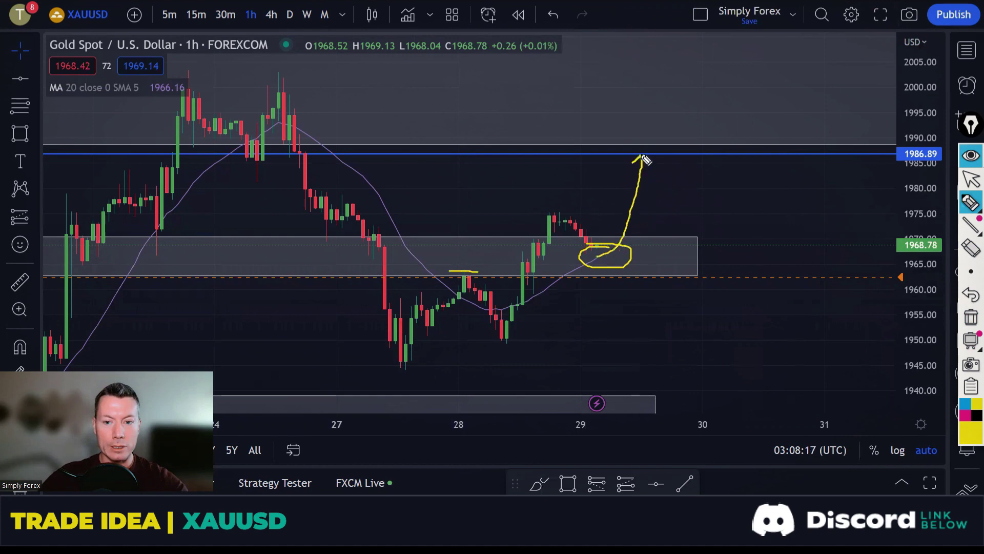
mouse_move(932, 138)
left_mouse_down()
mouse_move(889, 166)
mouse_move(956, 172)
left_mouse_up()
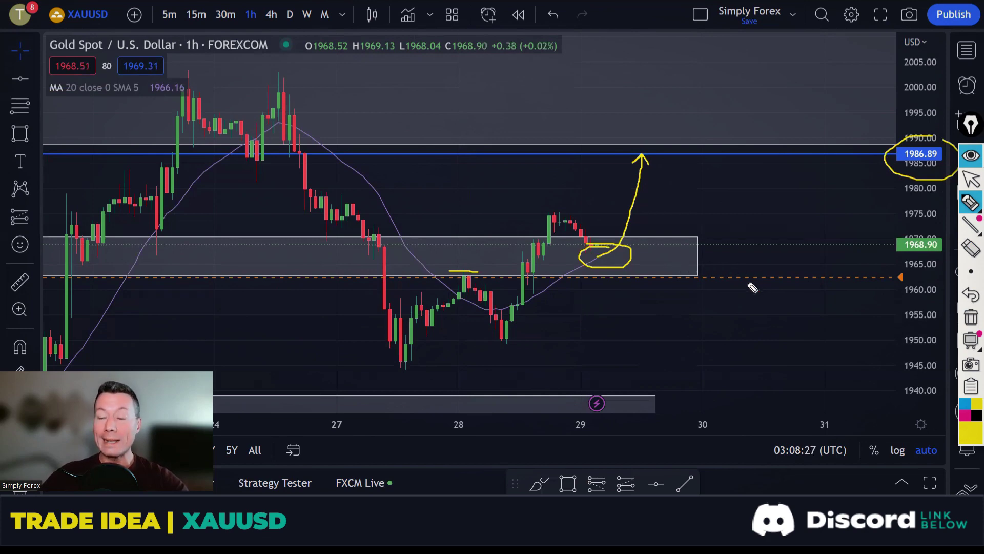
left_click(966, 318)
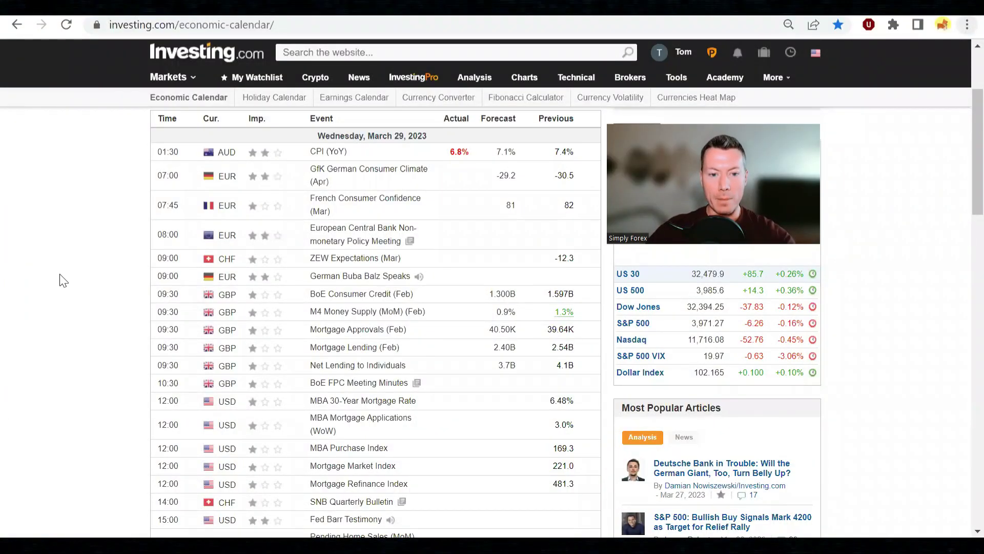
Review the day's scheduled events in the Investing.com economic calendar for Wednesday, March 29, 2023, particularly the high-volatility USD releases.
scroll(64, 270, "down", 3)
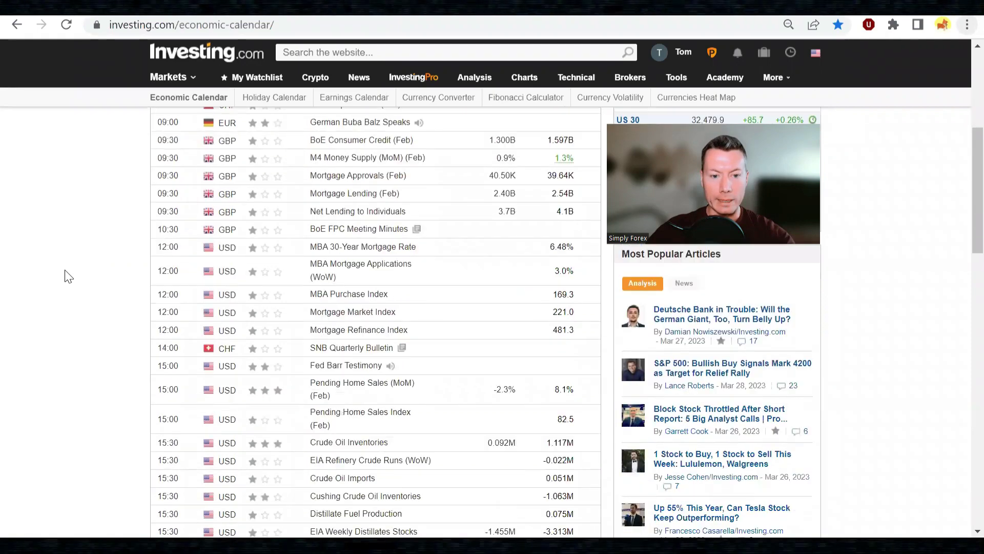
scroll(65, 269, "down", 2)
scroll(65, 270, "down", 1)
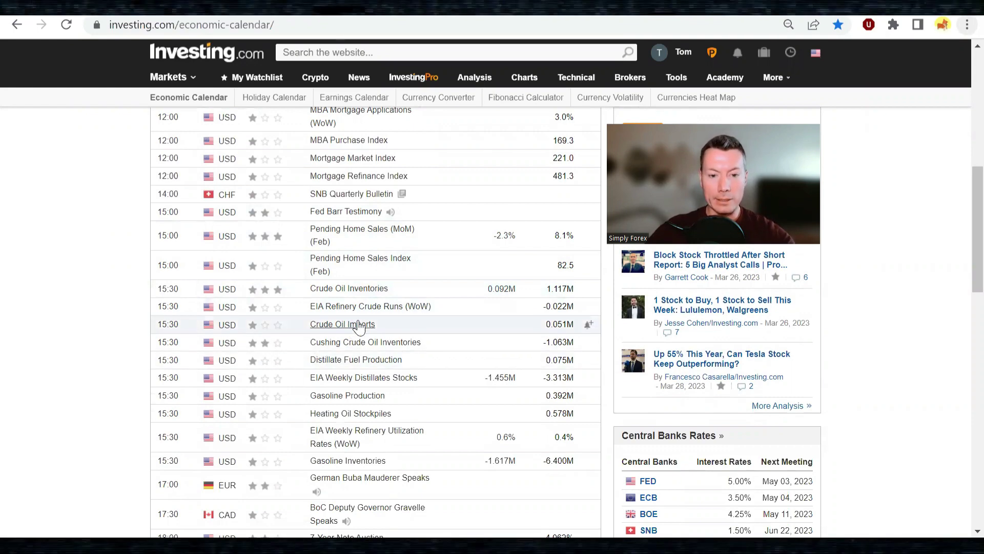
scroll(372, 315, "down", 3)
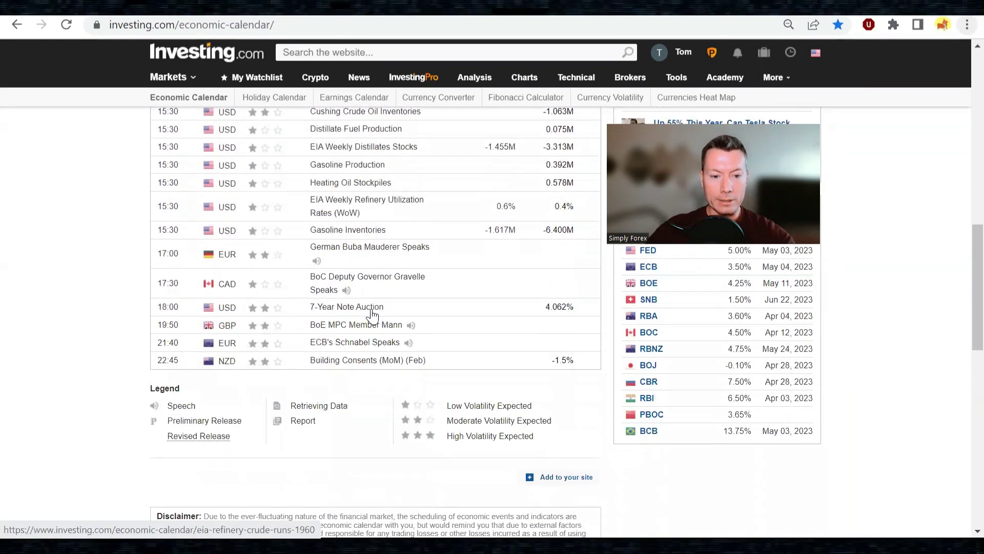
scroll(372, 315, "up", 3)
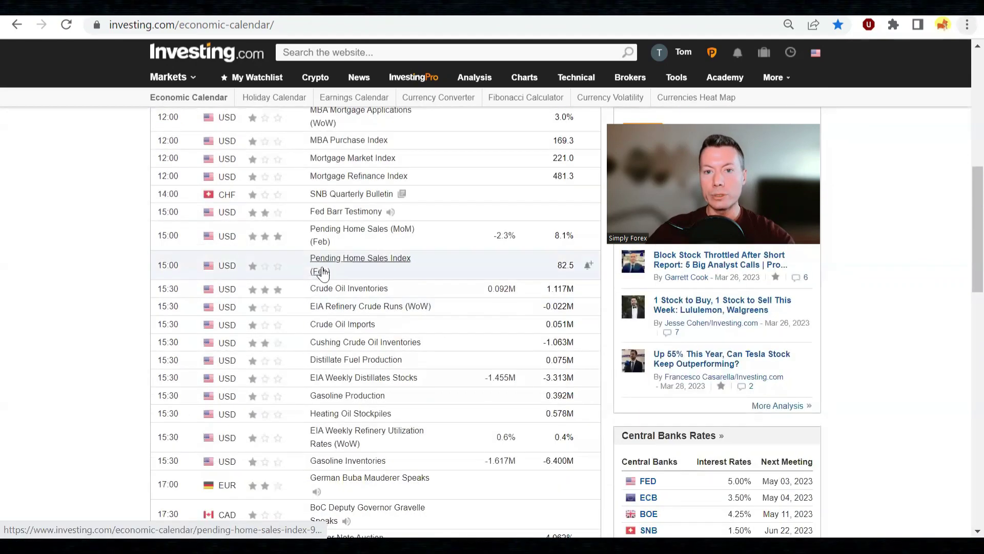